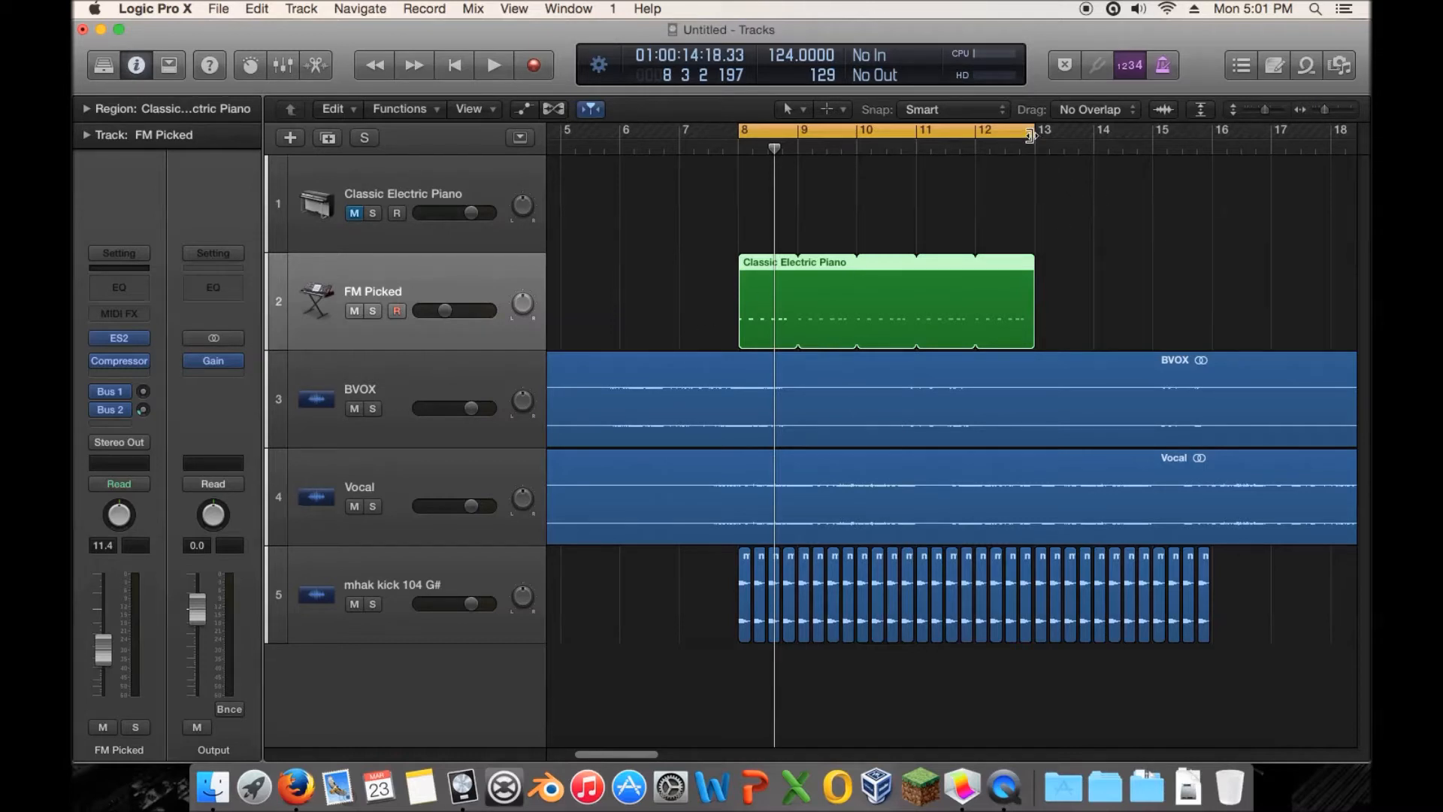
Shorten the cycle range and the FM Picked track's region to end at bar 12, and start playback.
left_click_drag(1031, 136, 975, 136)
left_click_drag(1031, 258, 975, 252)
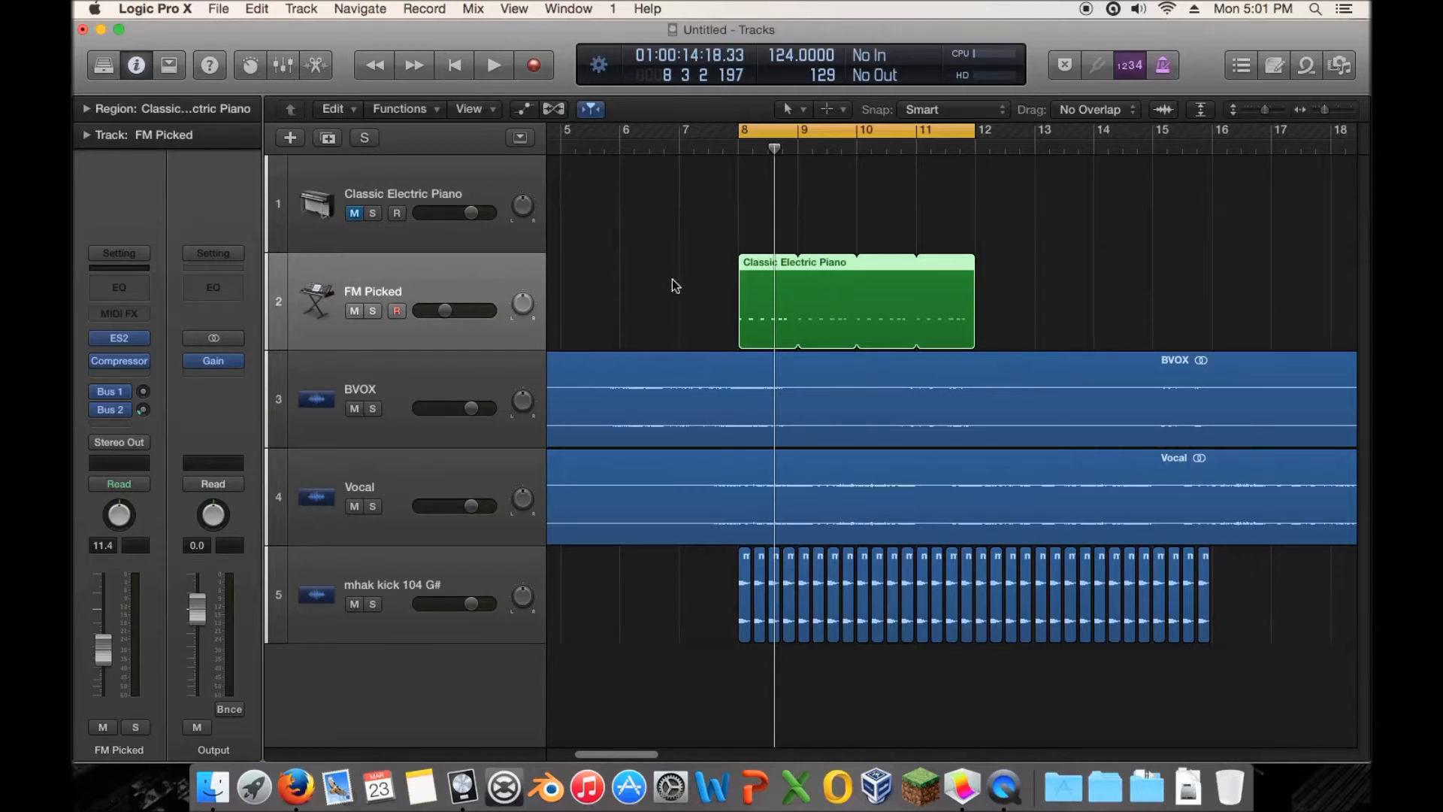
left_click(733, 279)
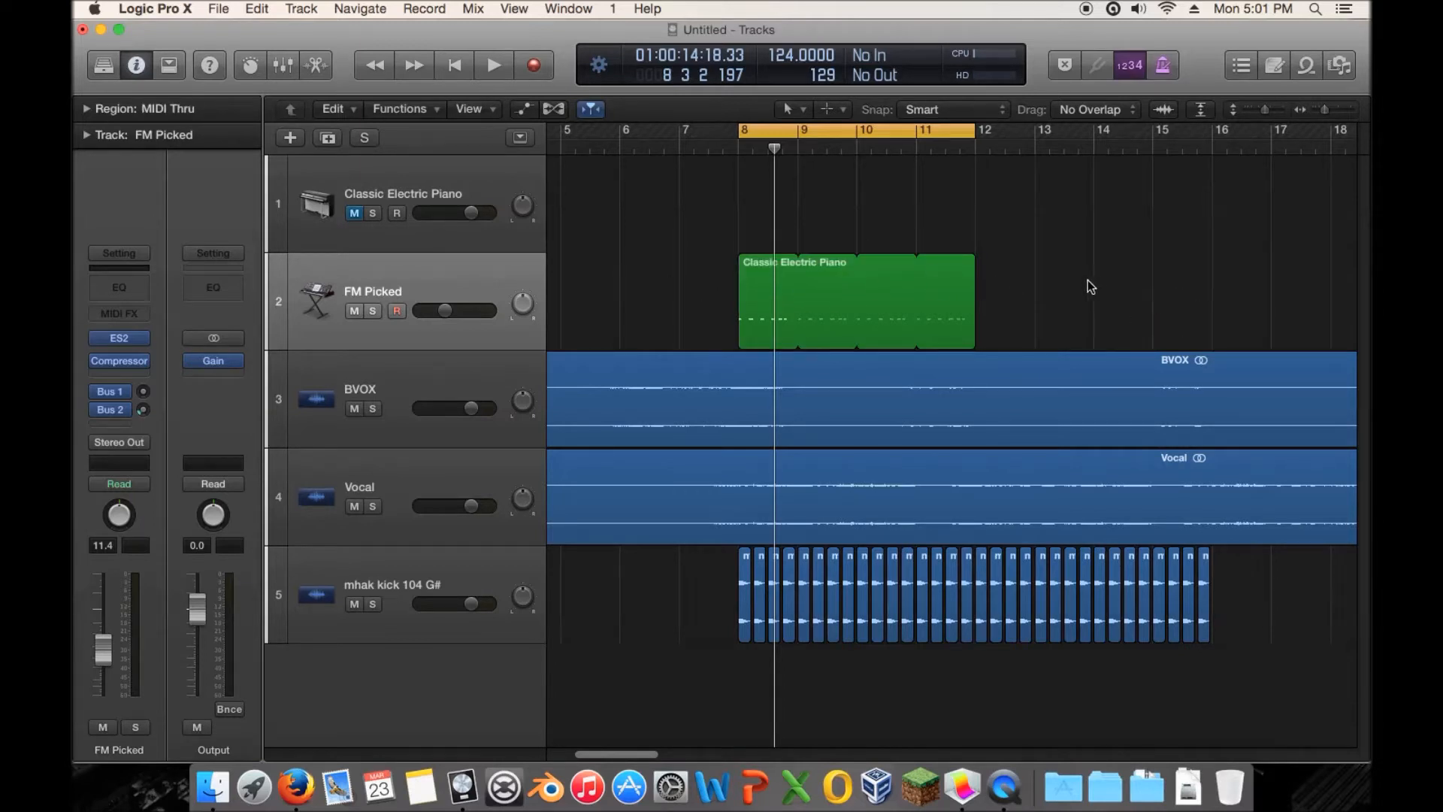
key("space")
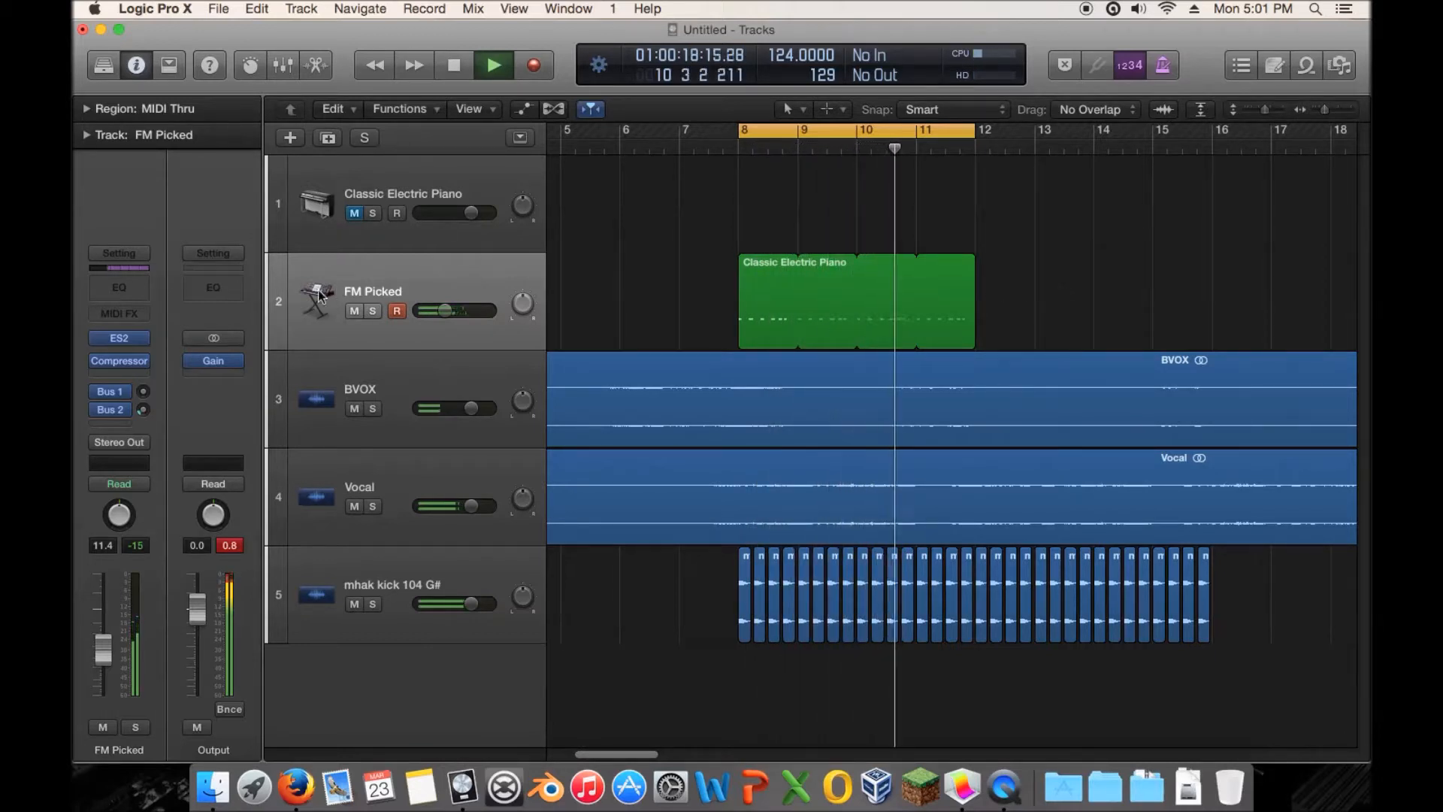
Open the FM Picked track's Compressor in graph view and set the threshold to -27.0 dB.
left_click(119, 360)
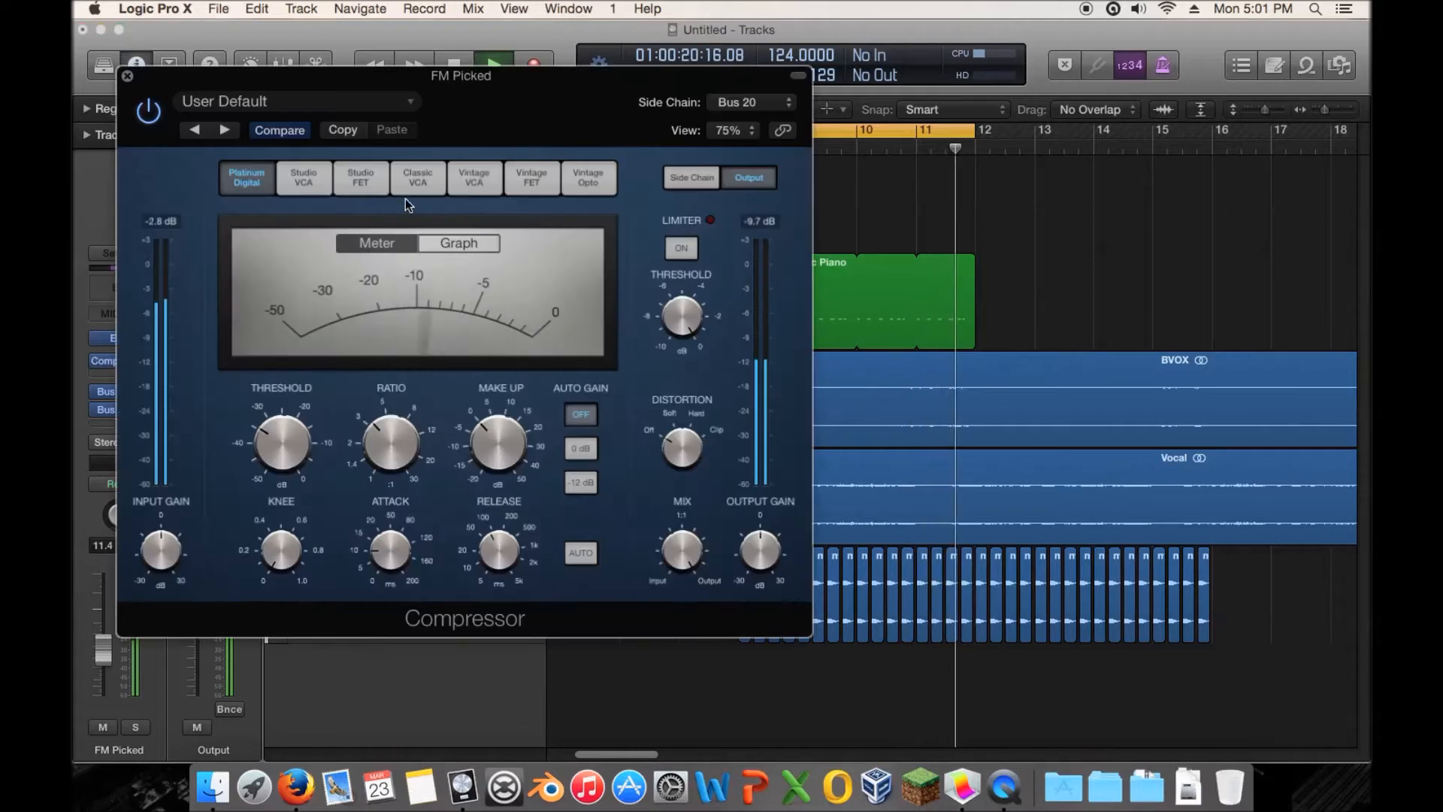
left_click(459, 242)
left_click_drag(283, 451, 284, 418)
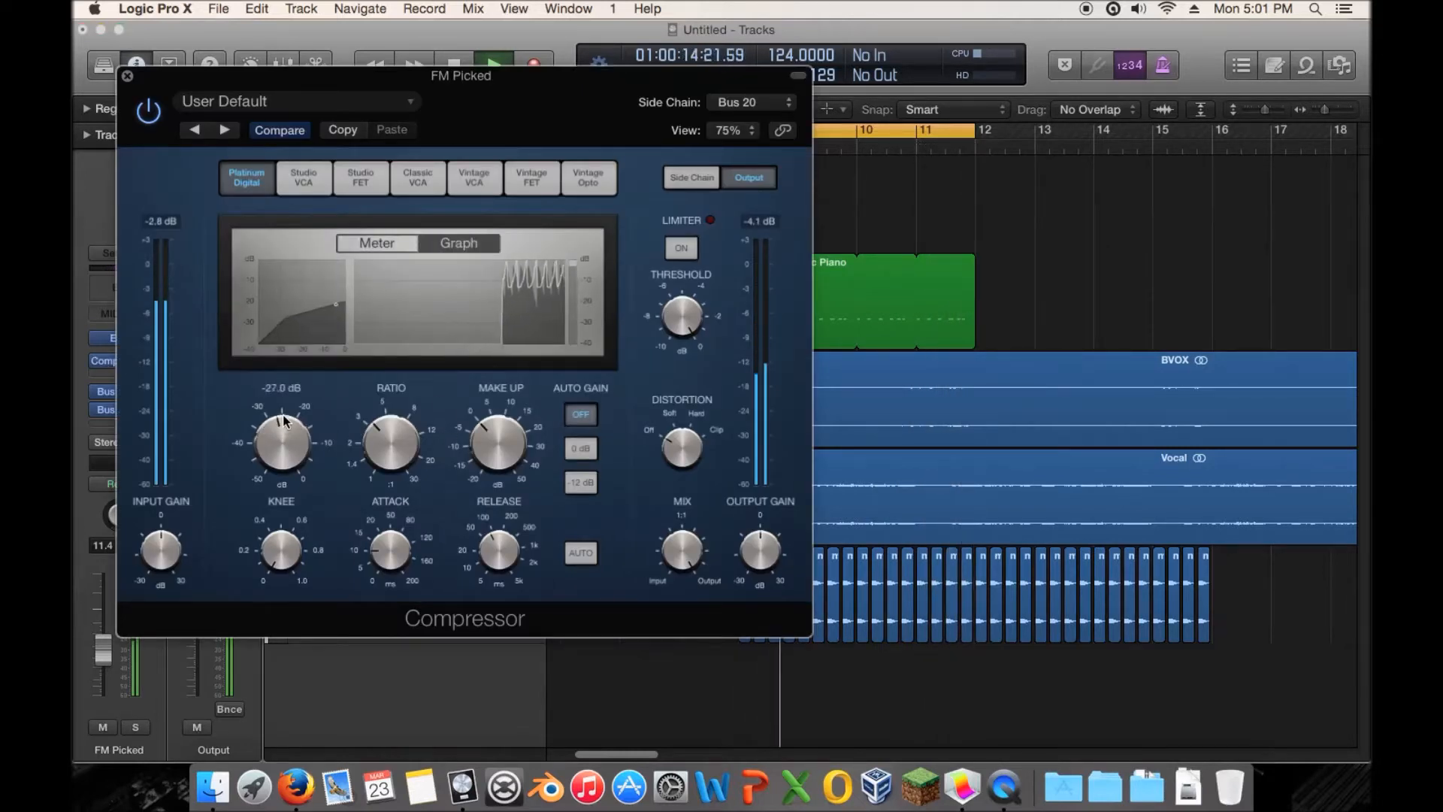
Switch the Compressor to the Vintage FET model with a -37.5 dB threshold, a ratio of about 12:1 and a shorter release.
left_click(585, 180)
left_click_drag(285, 442, 286, 451)
left_click(520, 191)
left_click_drag(403, 440, 413, 372)
left_click_drag(496, 547, 493, 610)
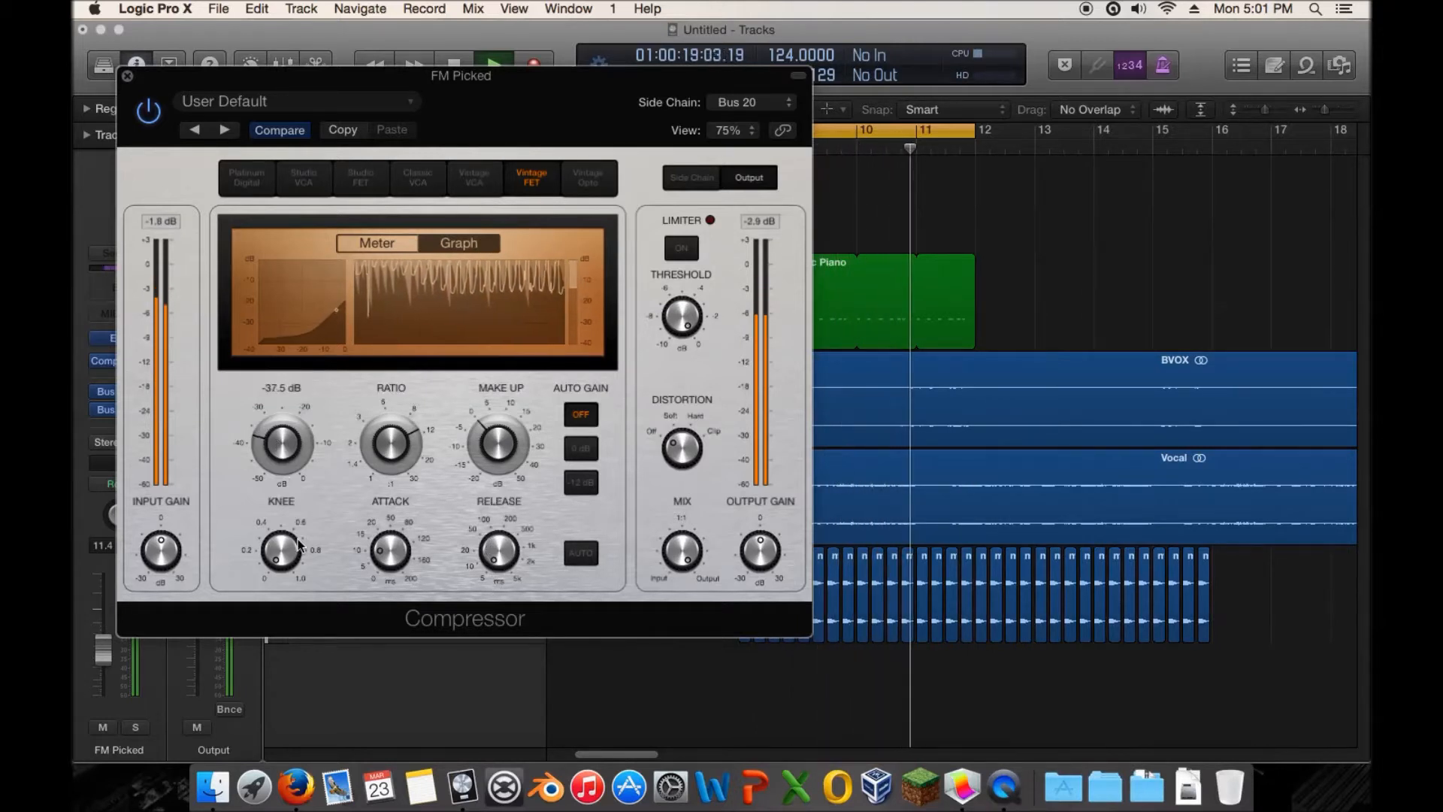
Show the Compressor's side chain settings and play the mhak kick 104 G# track soloed.
left_click(705, 177)
key("space")
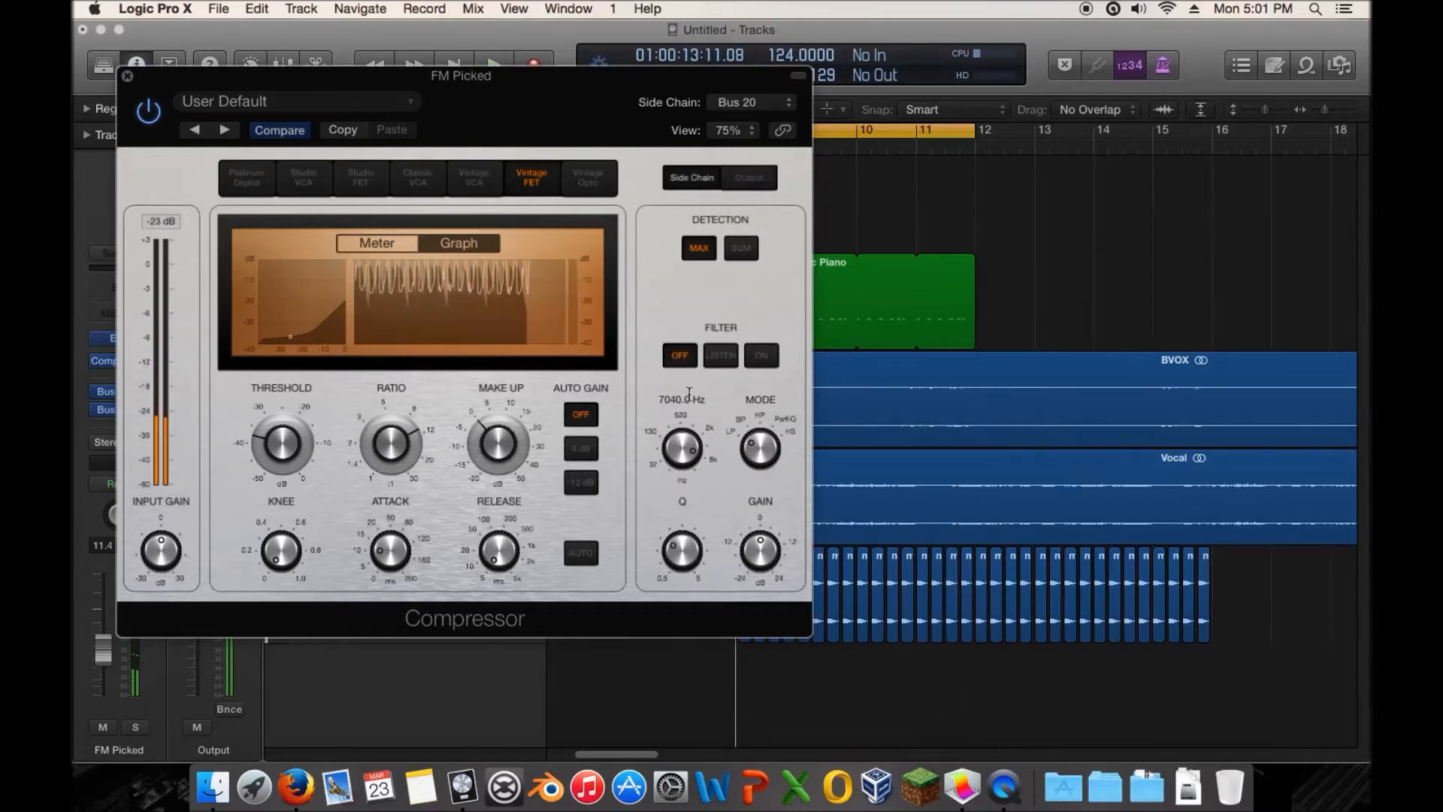
left_click_drag(286, 78, 816, 73)
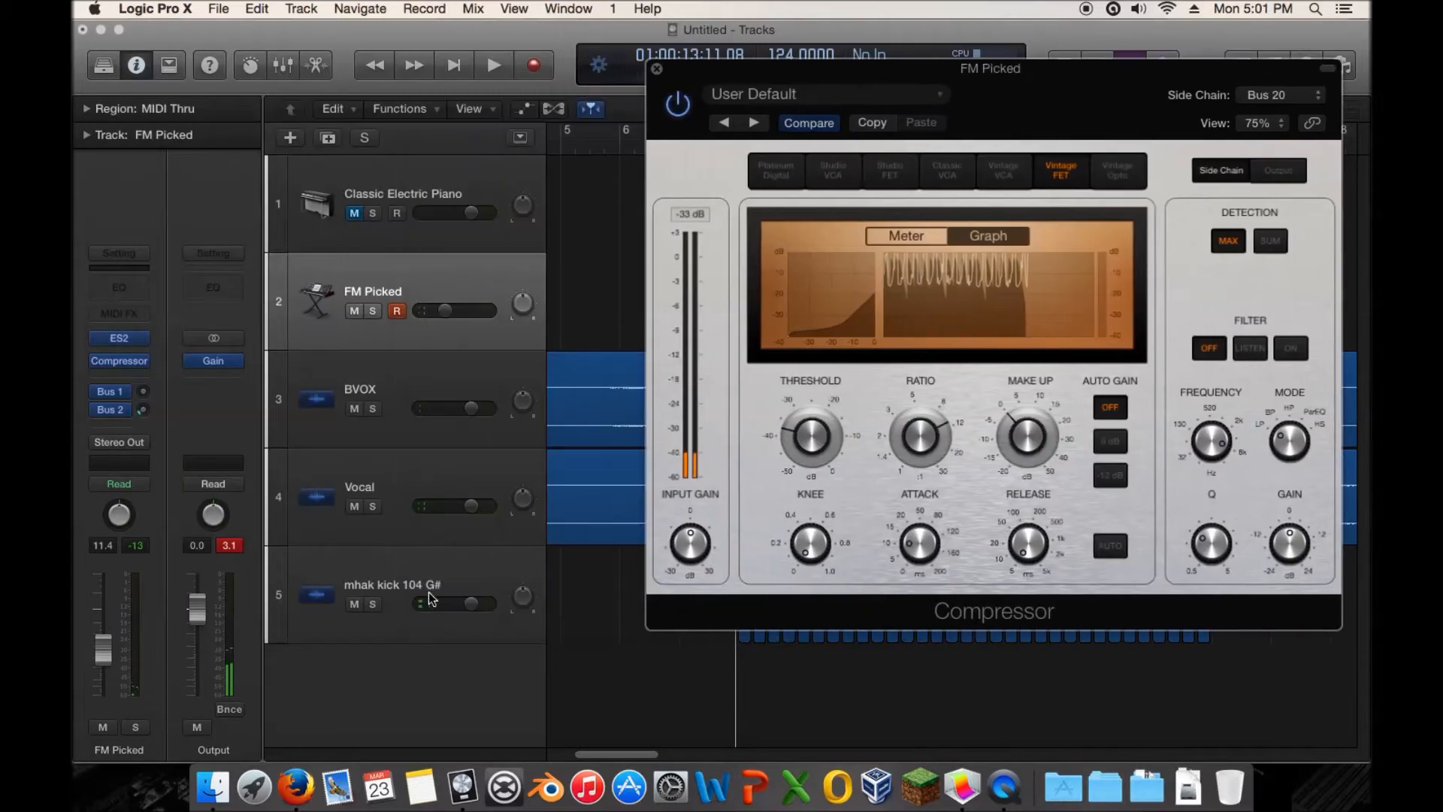
left_click(373, 604)
key("space")
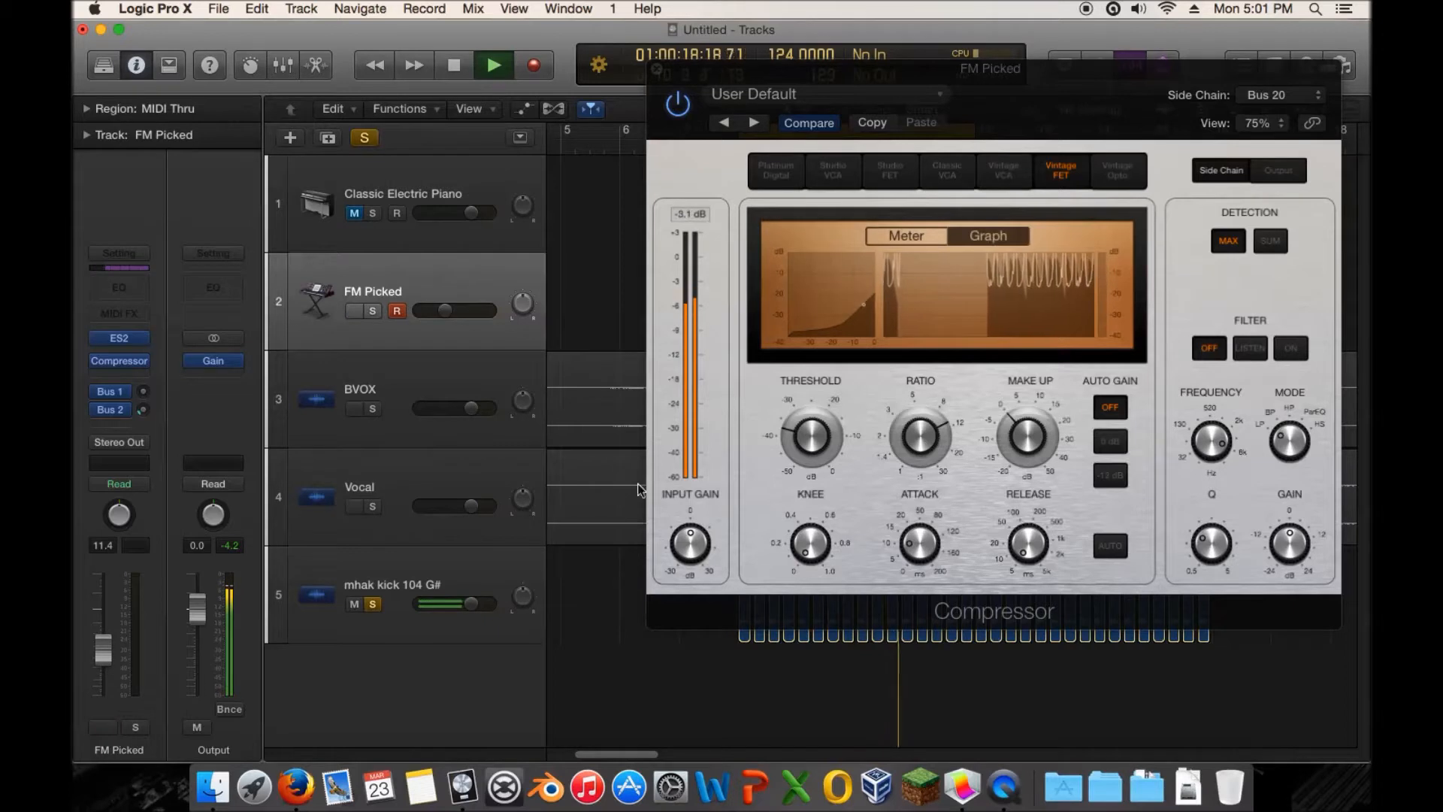
Adjust the side chain filter's mode, turn the filter on and set its frequency to 659.26 Hz.
left_click_drag(1294, 445, 1294, 411)
mouse_move(1195, 444)
left_mouse_down()
mouse_move(1199, 486)
mouse_move(1203, 471)
left_mouse_up()
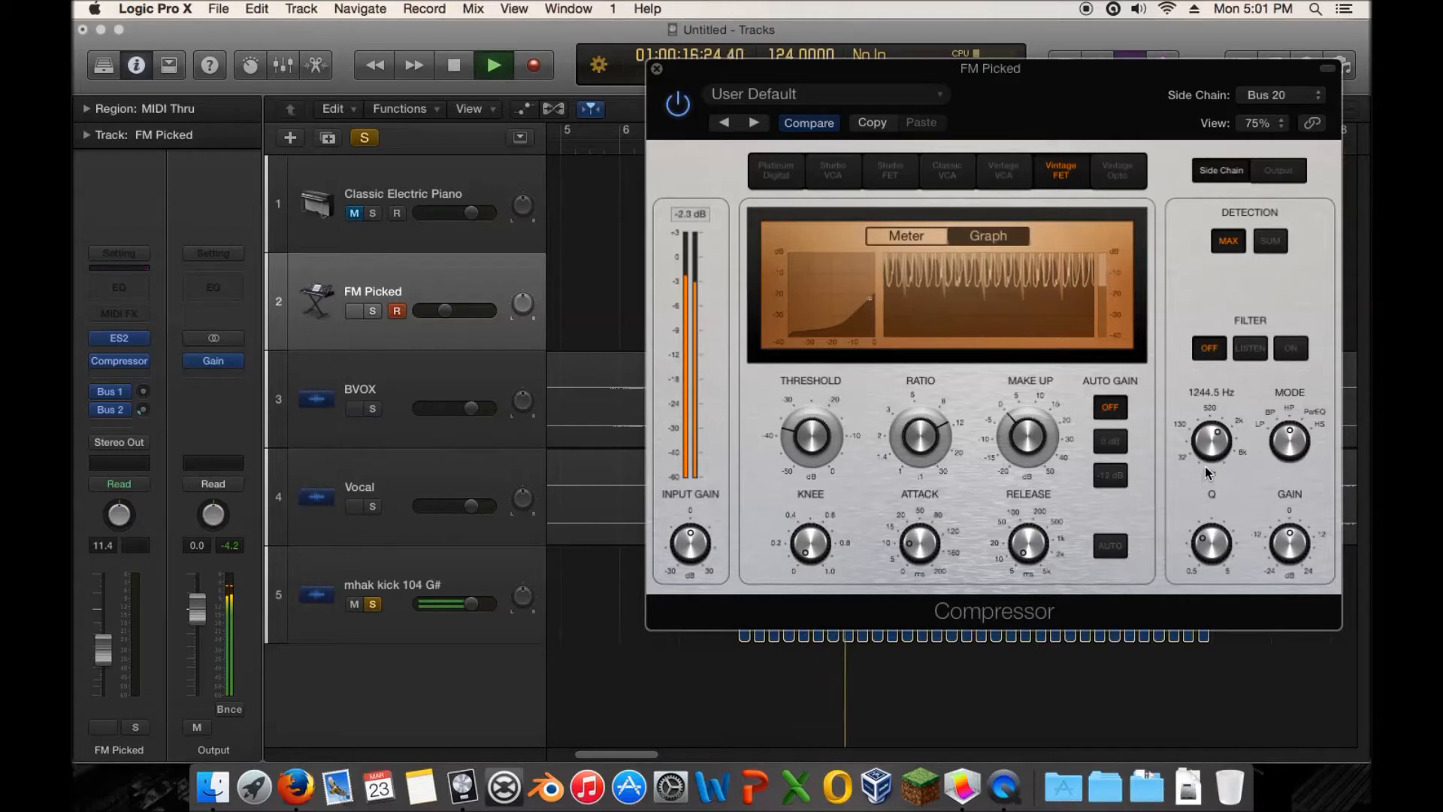
left_click(1294, 349)
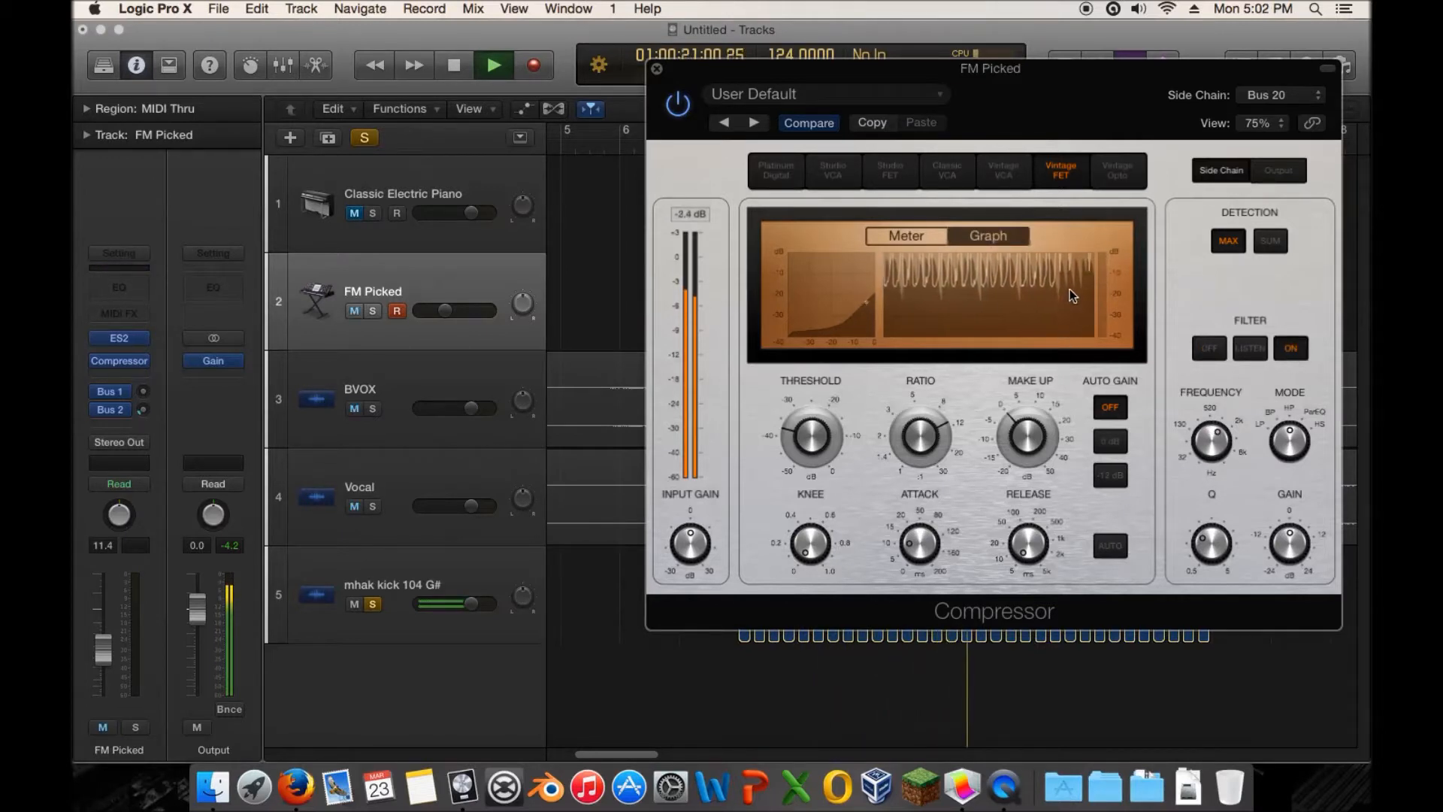
mouse_move(1212, 442)
left_mouse_down()
mouse_move(1208, 484)
mouse_move(1213, 455)
left_mouse_up()
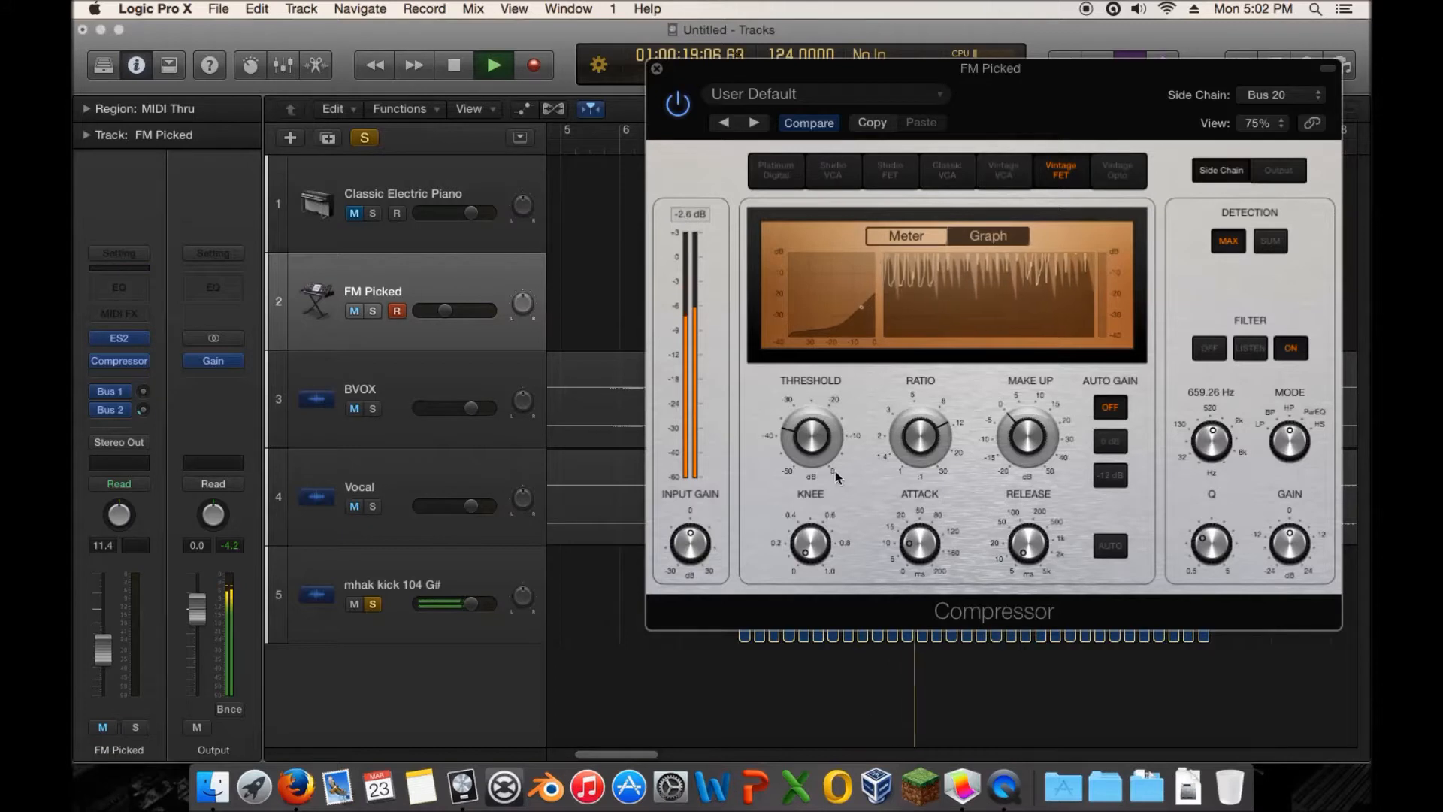
Set the Compressor's threshold to about -50 dB and ratio to about 30:1, lengthen the release, and unsolo the kick track.
left_click_drag(839, 476, 823, 483)
left_click_drag(934, 438, 925, 349)
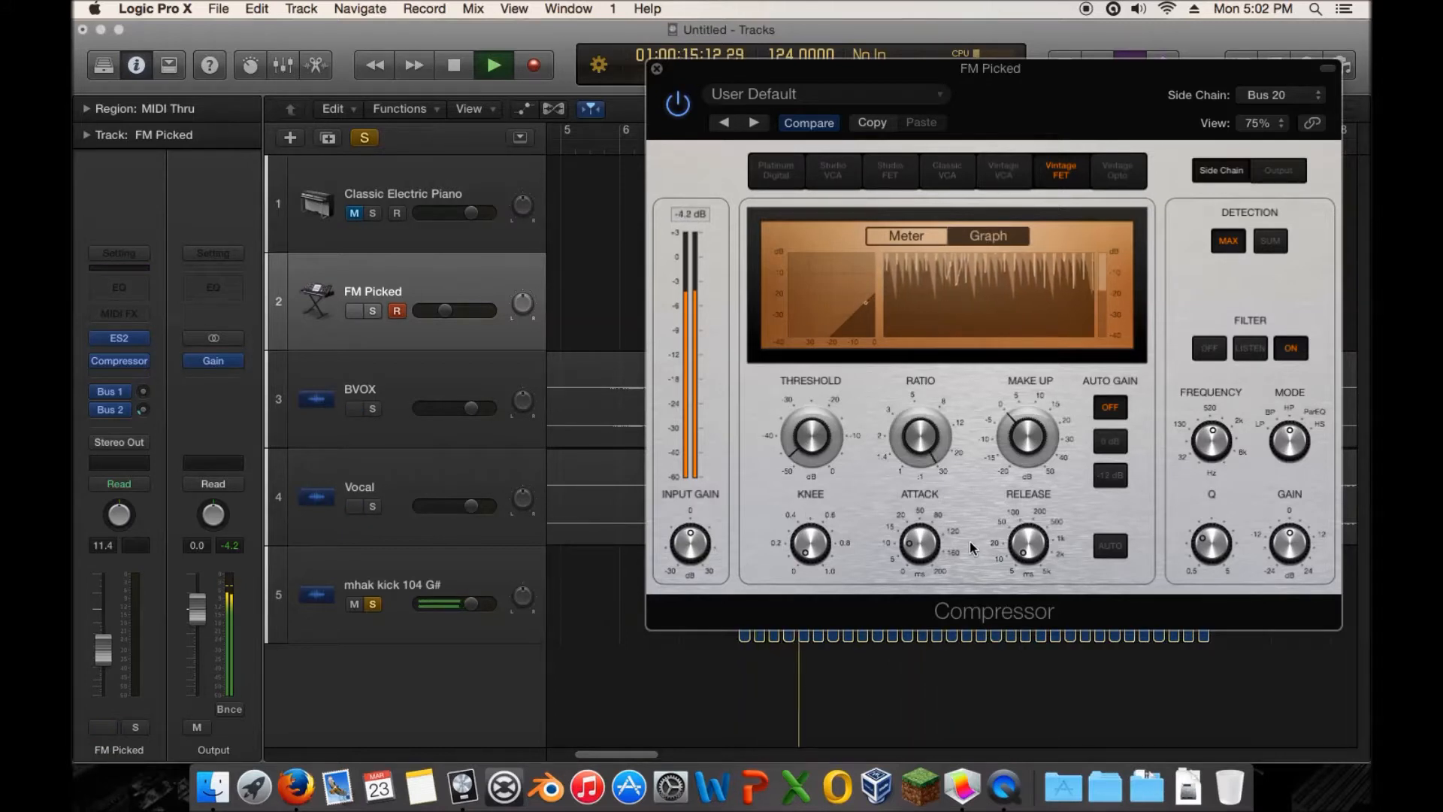
left_click_drag(1000, 557, 1013, 466)
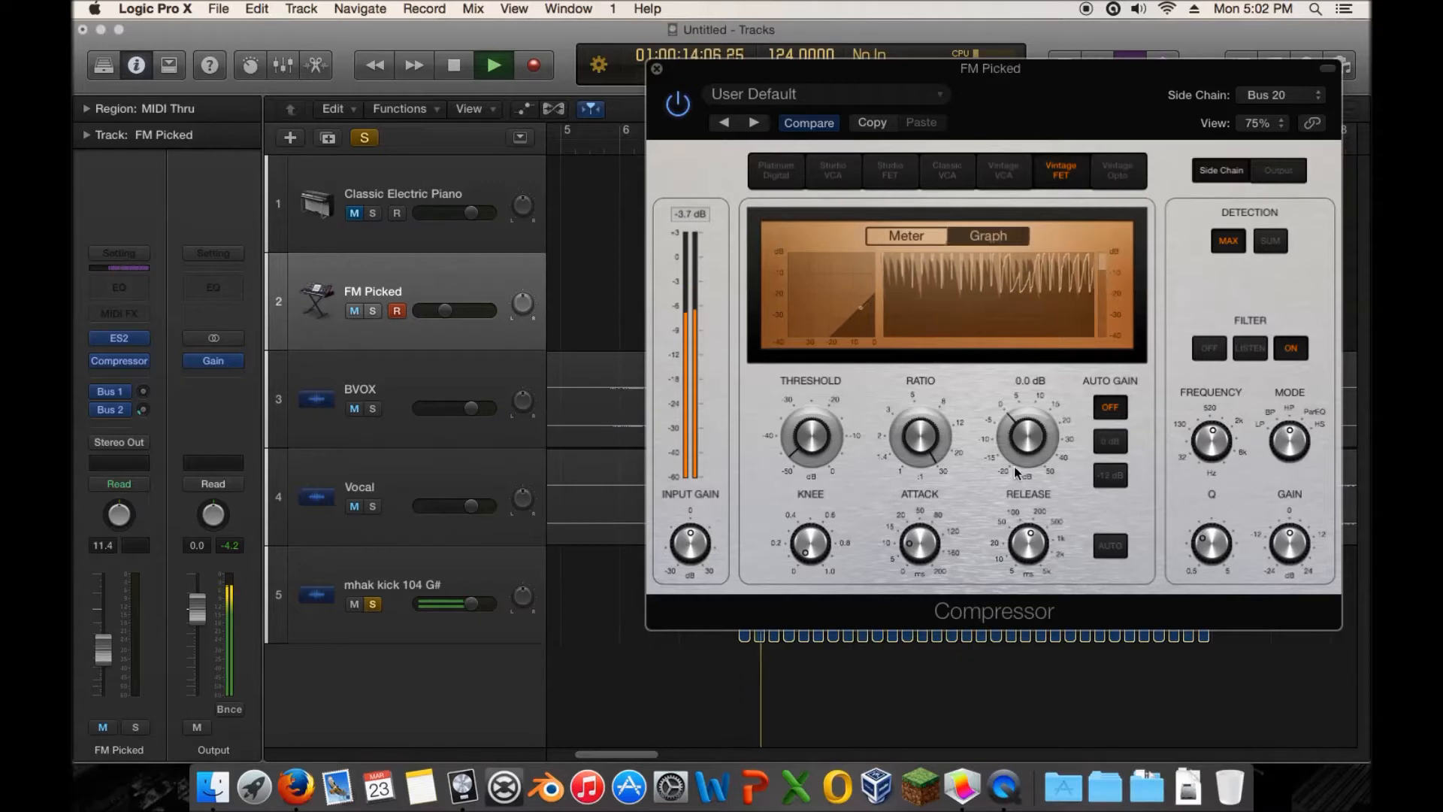
left_click(372, 604)
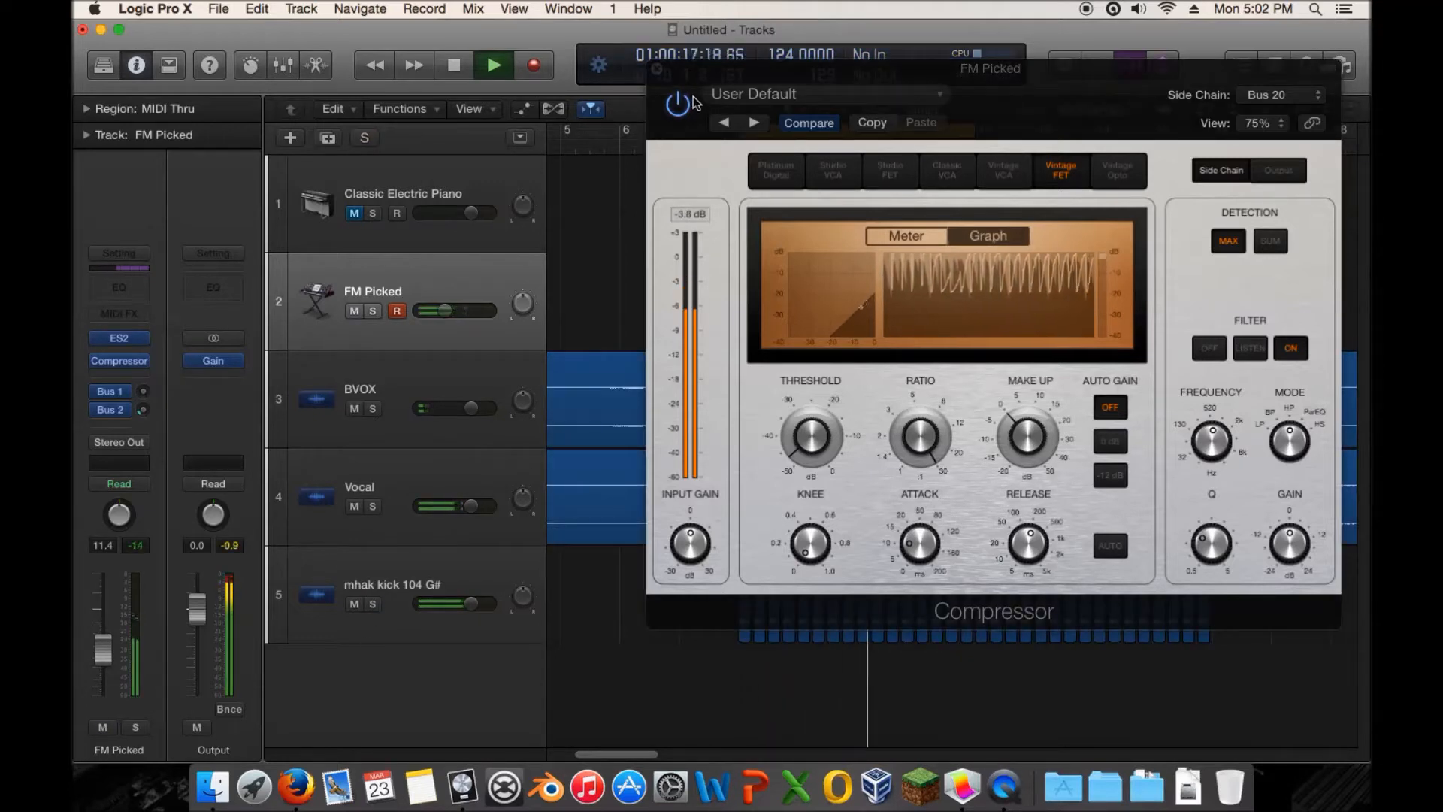
left_click(657, 70)
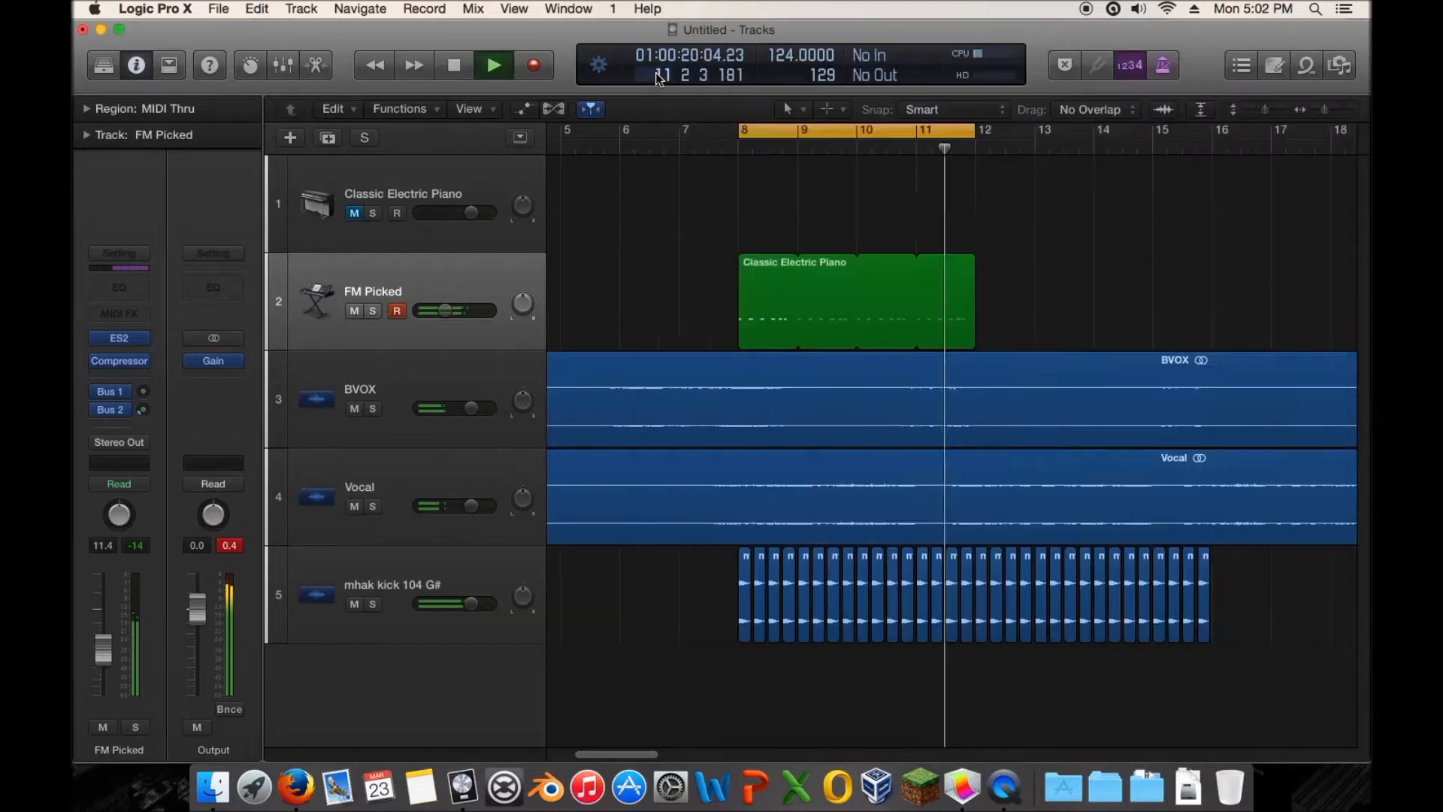
Solo the FM Picked track, duplicate it and copy its region onto the duplicate.
left_click(373, 310)
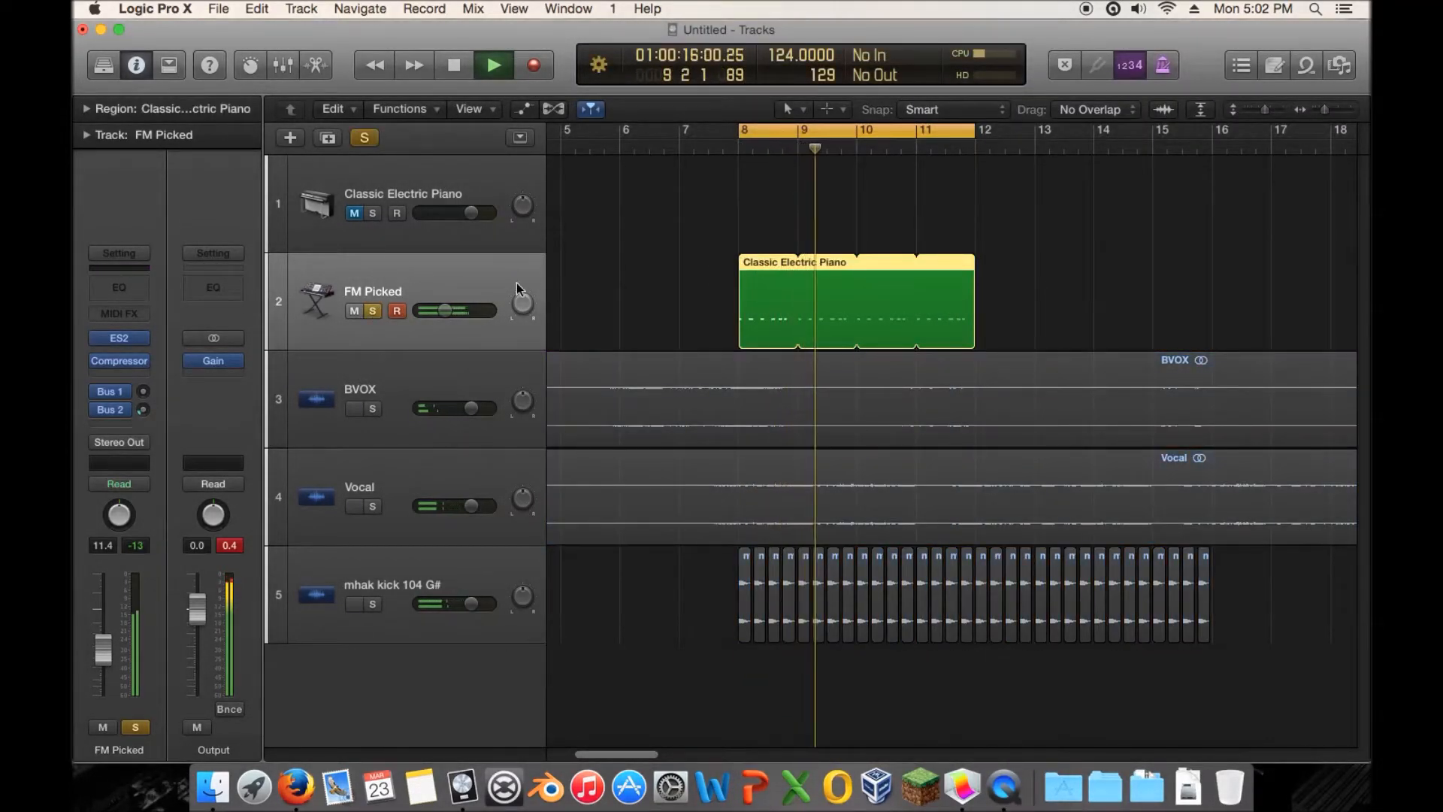
left_click(328, 138)
left_click_drag(747, 291, 747, 390)
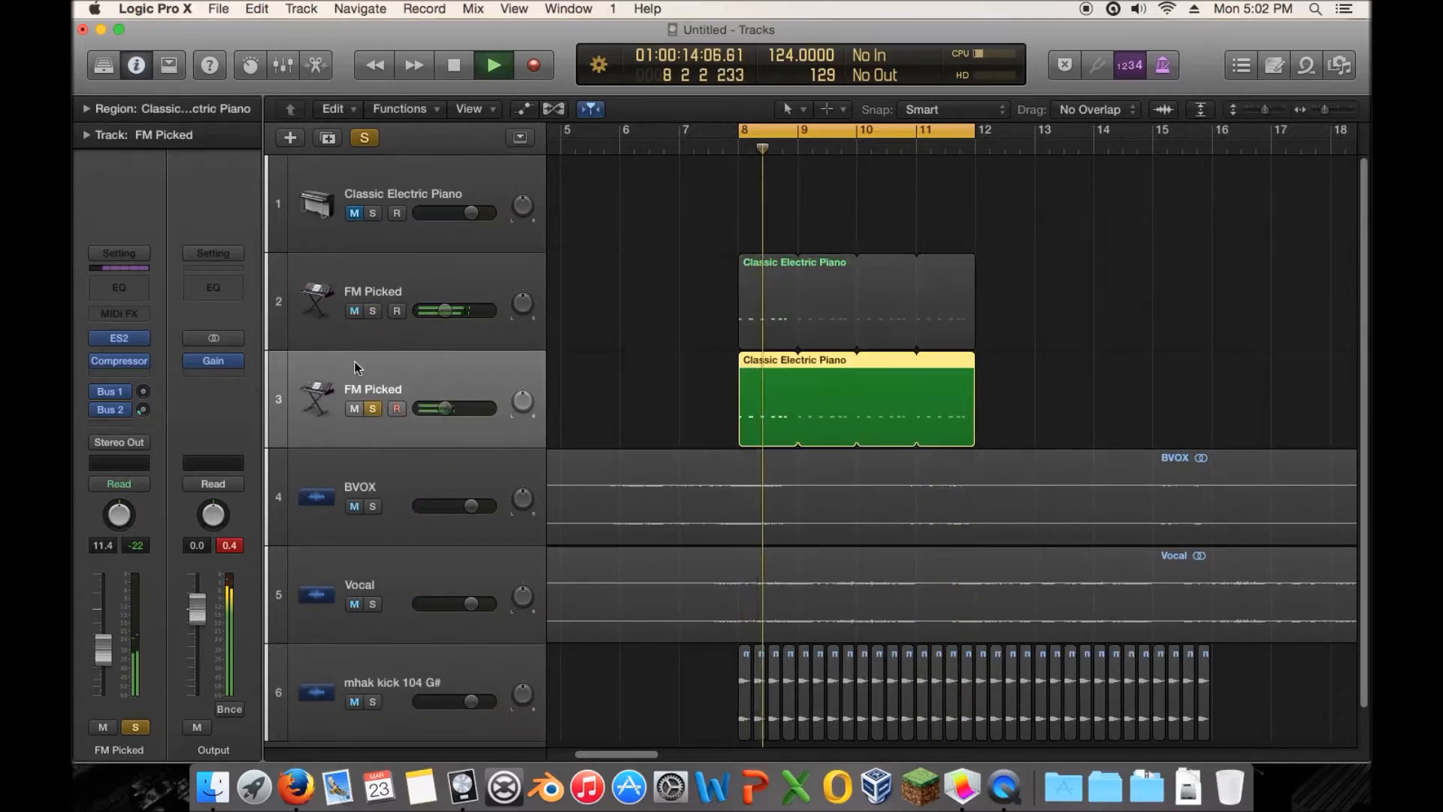
Set the duplicated FM Picked track's Compressor side chain input to Bus 20.
left_click(119, 361)
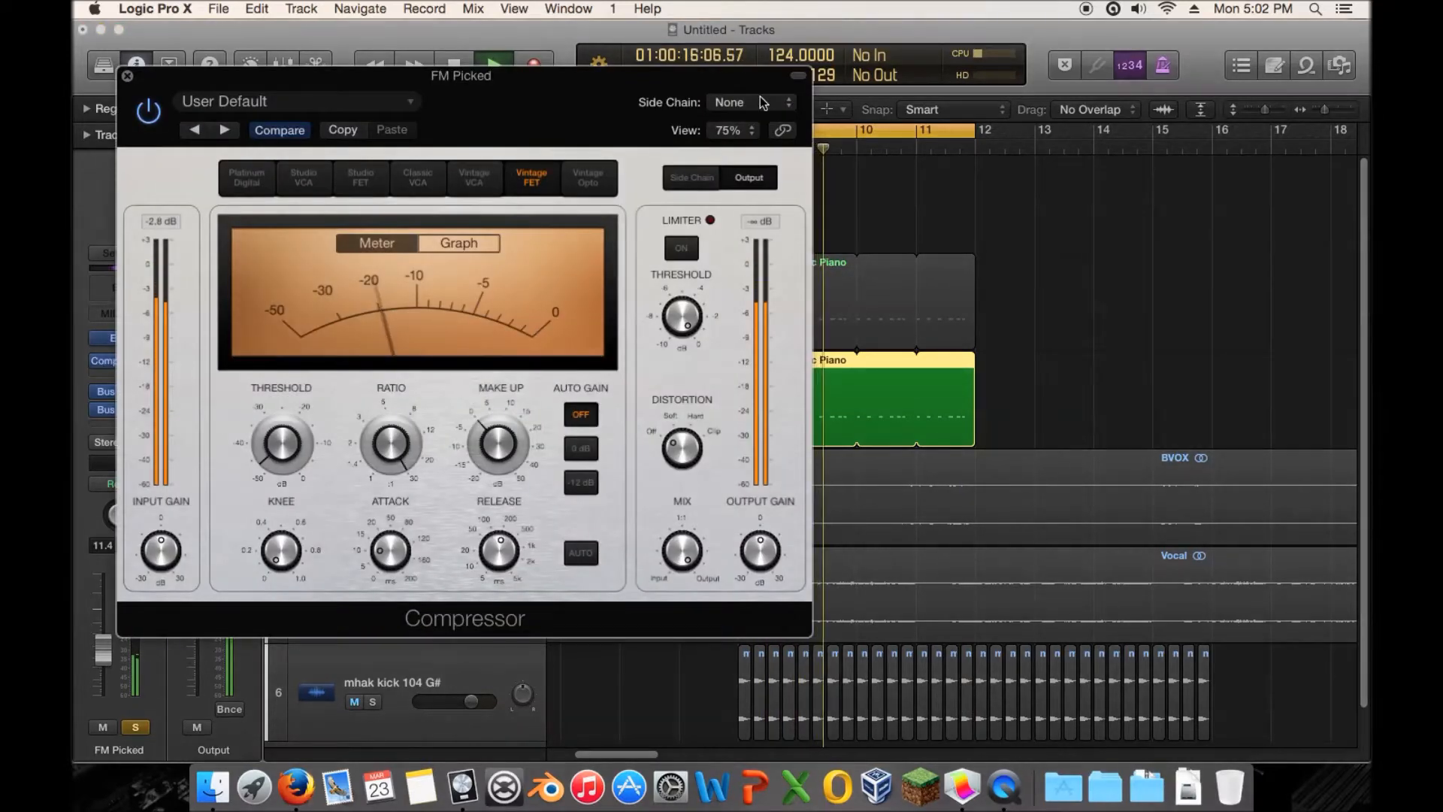
left_click(729, 103)
left_click(754, 224)
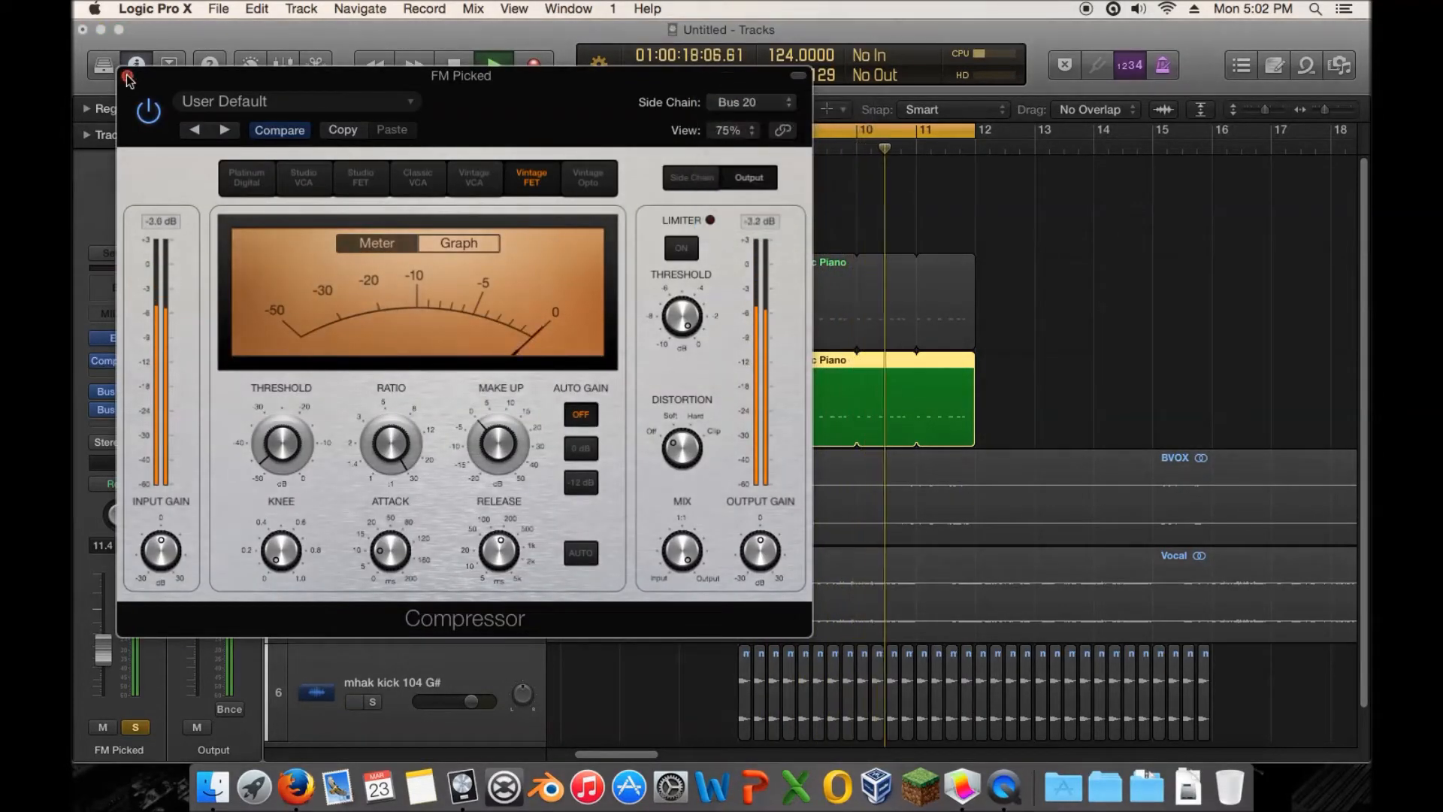
left_click(127, 75)
Load the Acid Sawtooth preset from the Synth Bass category into the duplicated track's ES2.
left_click(119, 338)
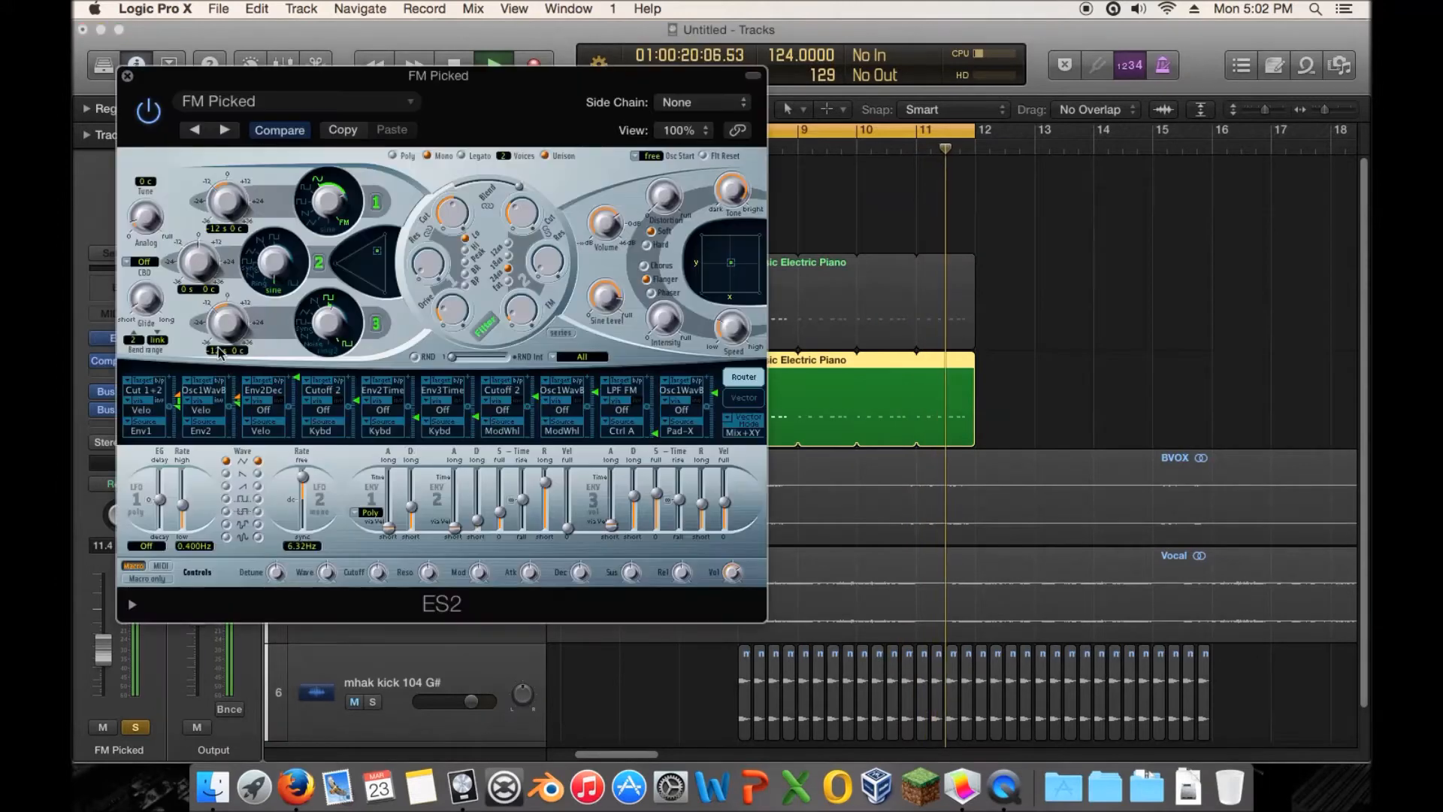
left_click(310, 103)
mouse_move(301, 498)
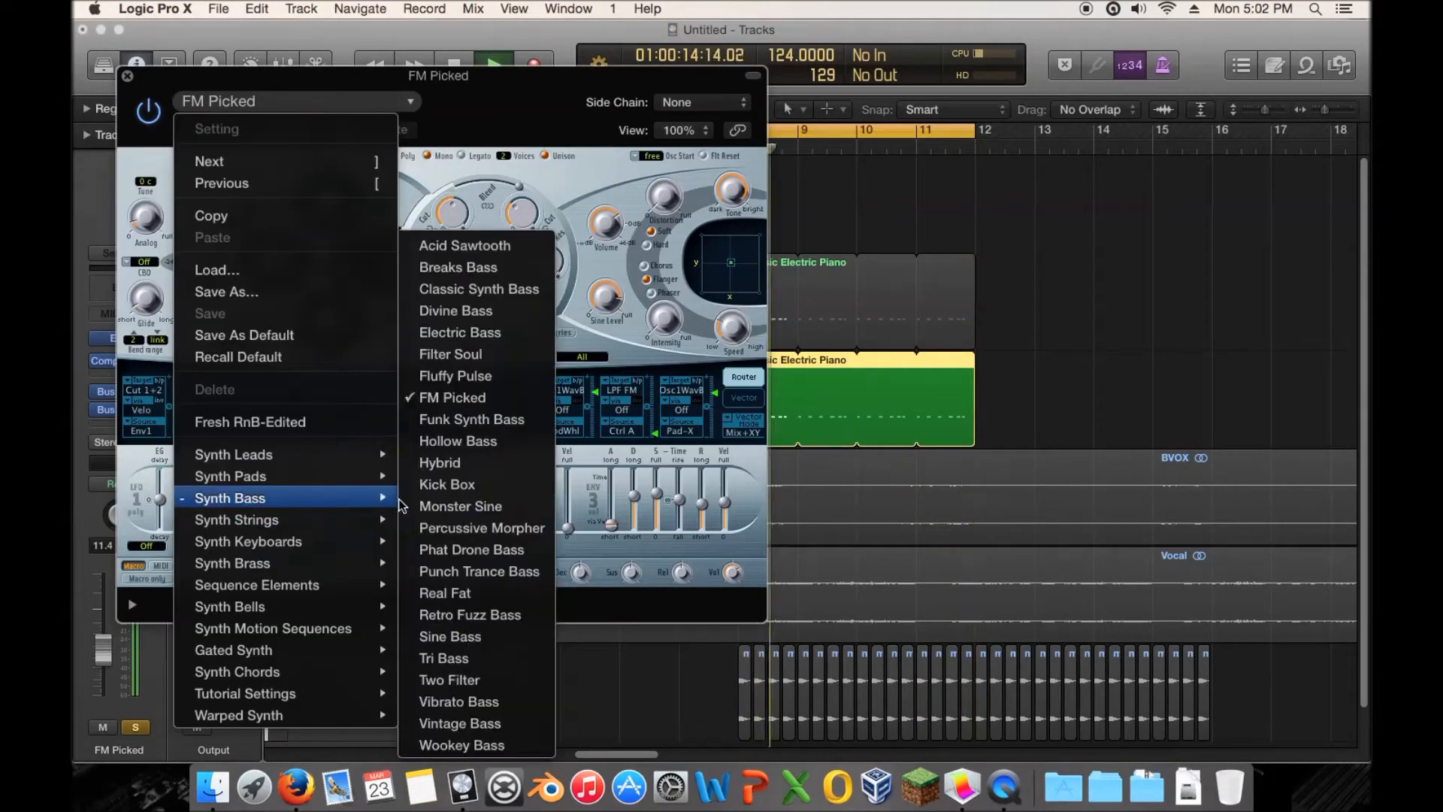
left_click(496, 245)
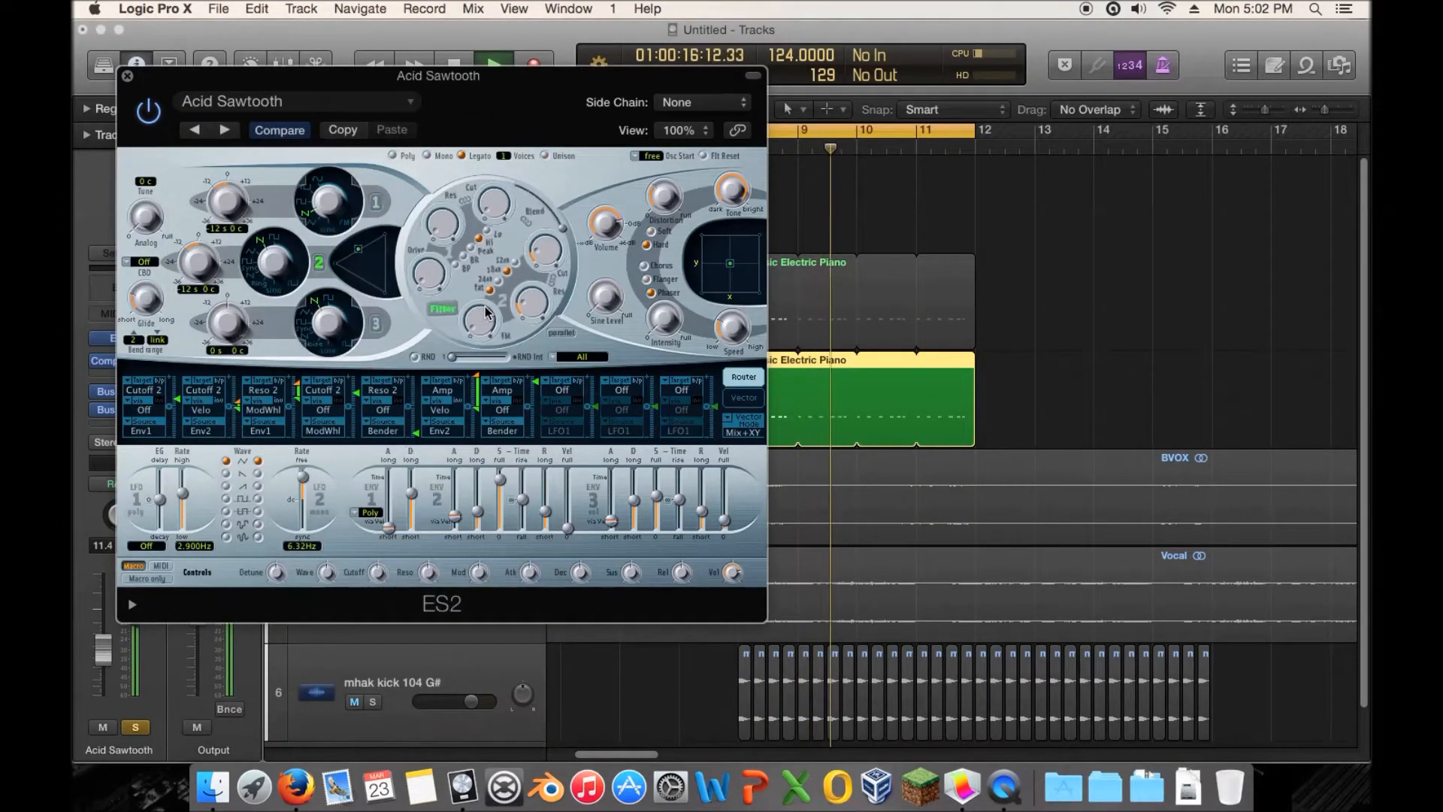
left_click(127, 76)
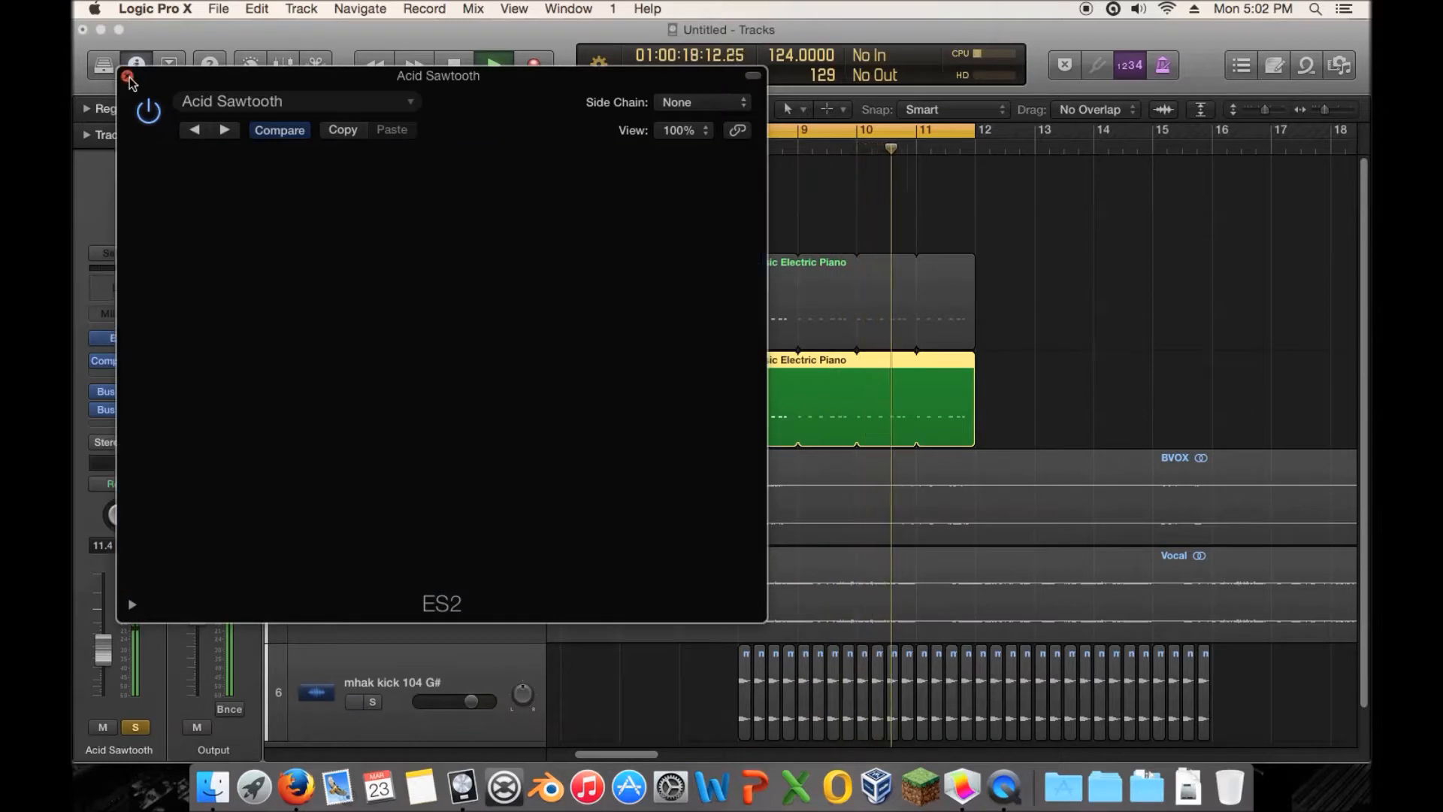
Reset the output peak level, unsolo the Acid Sawtooth track and compare the mix with it muted and unmuted.
left_click(230, 547)
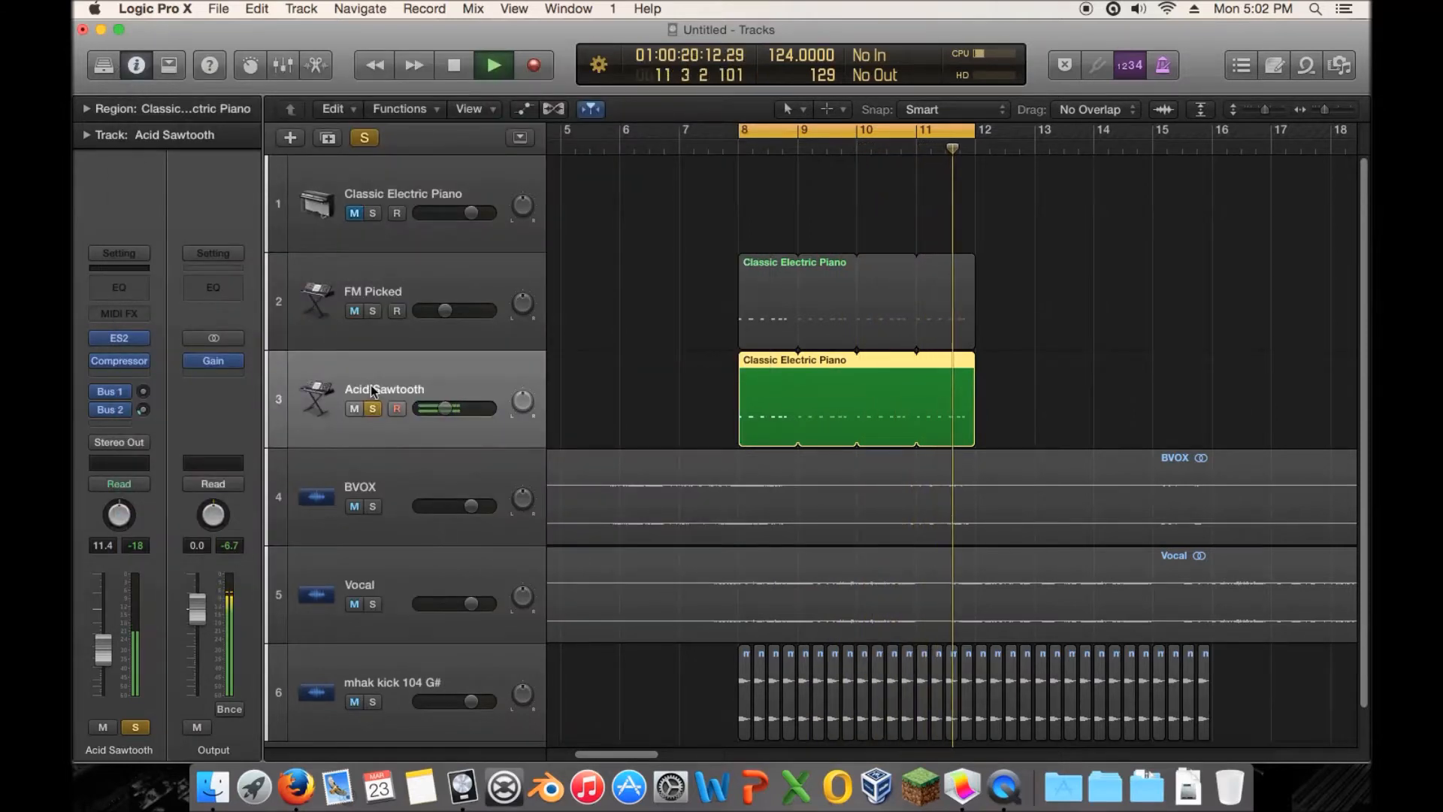
left_click(374, 408)
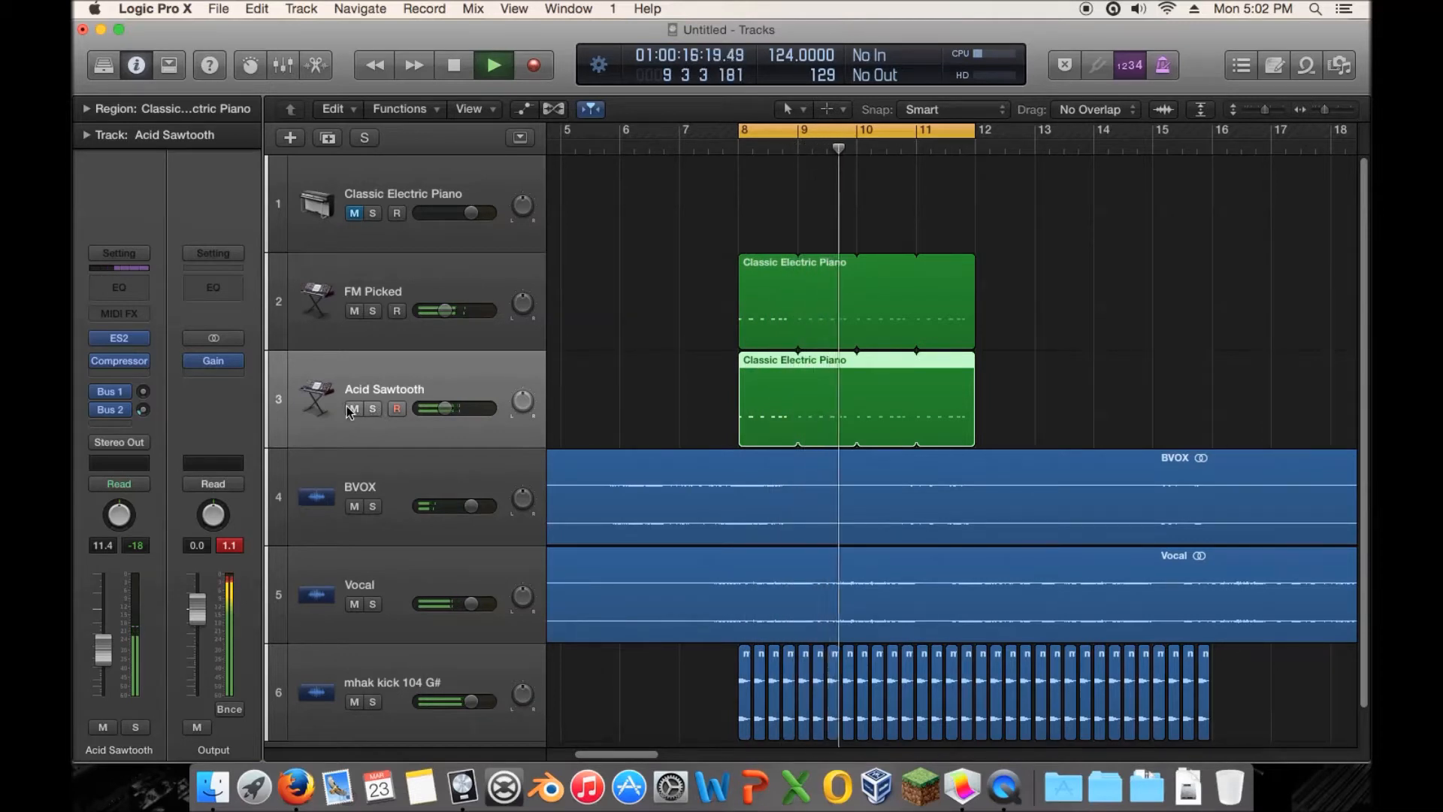
left_click(353, 408)
left_click(353, 408)
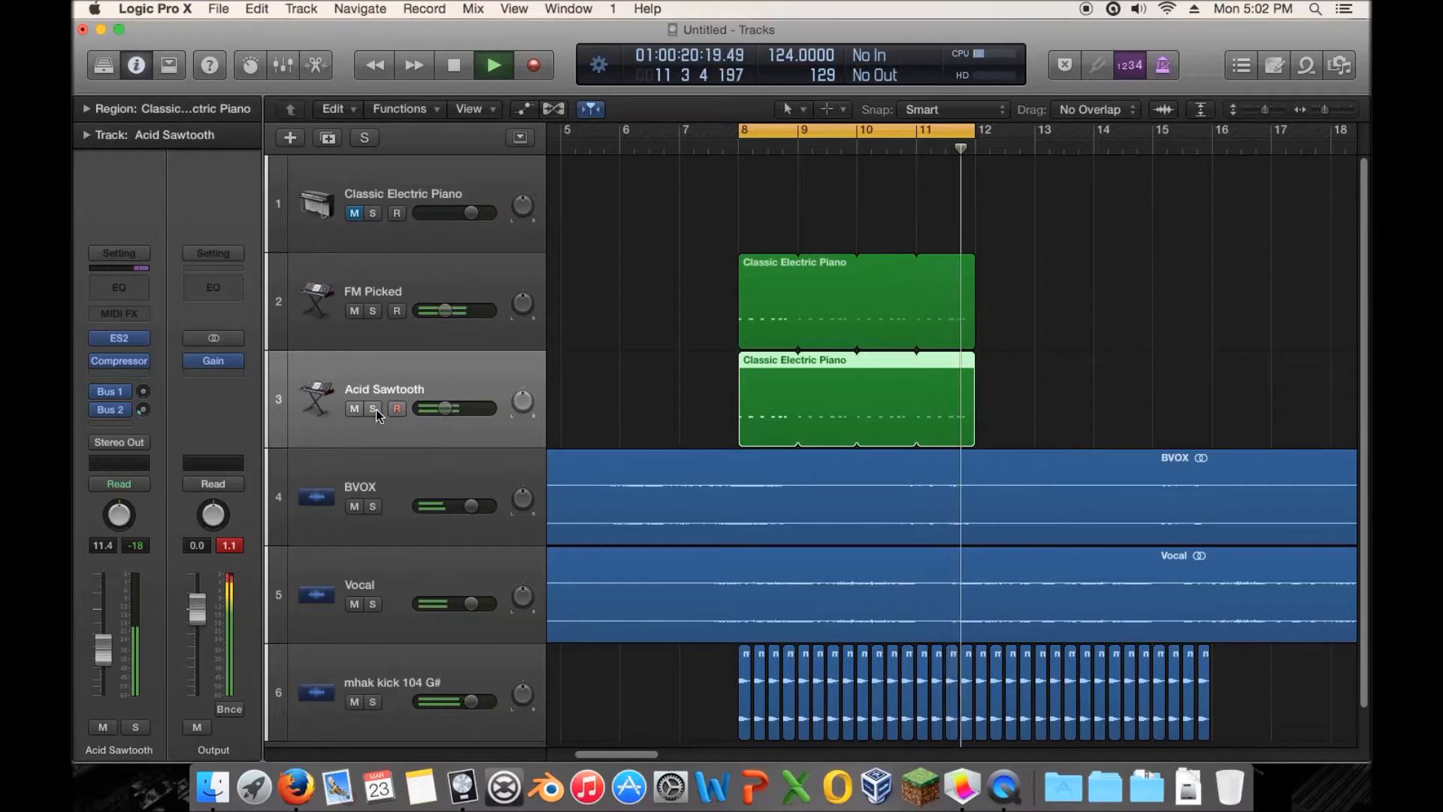
Solo the Acid Sawtooth track and add a Sample Delay with a right delay of 606 samples.
key("s")
left_click(128, 374)
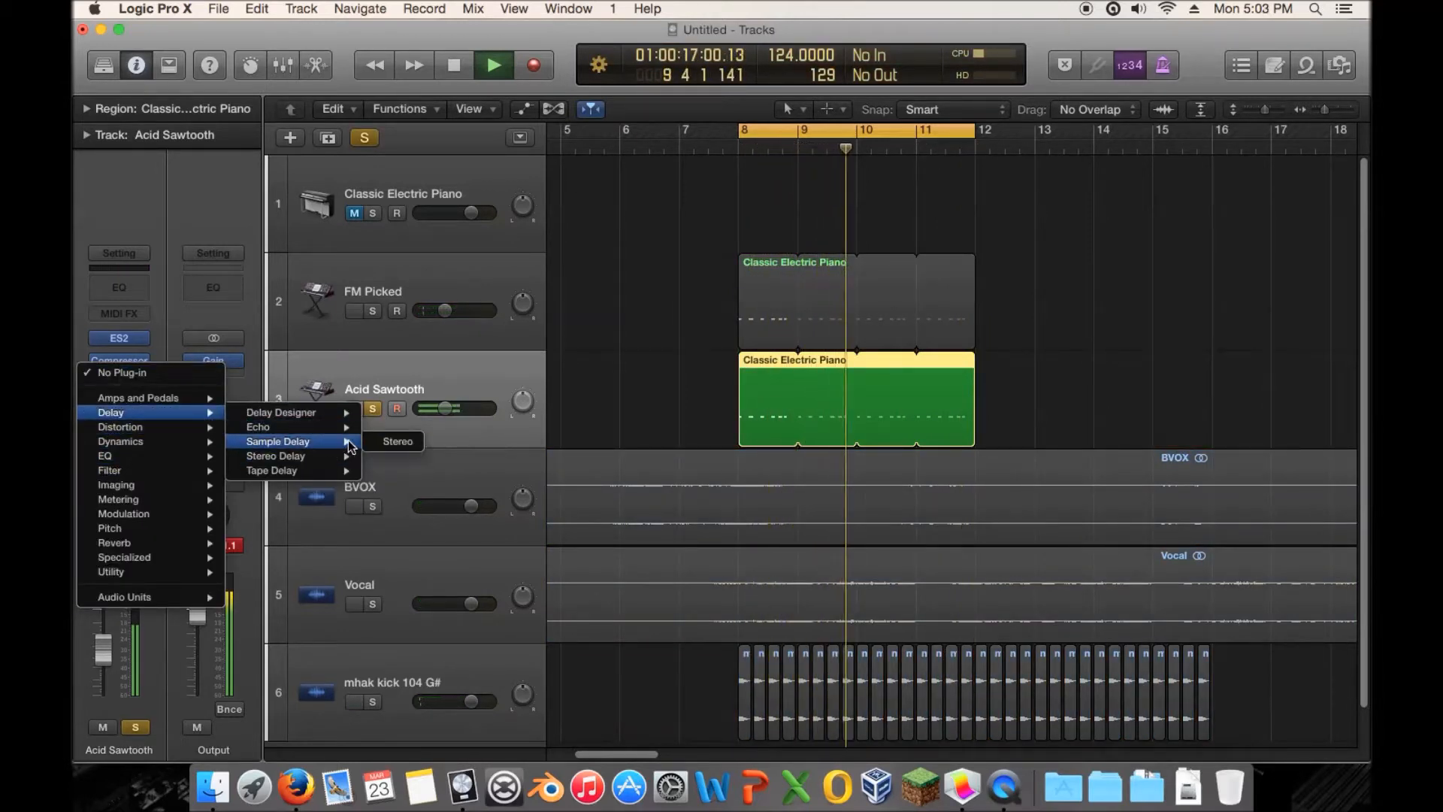
left_click(590, 425)
left_click_drag(418, 228, 425, 230)
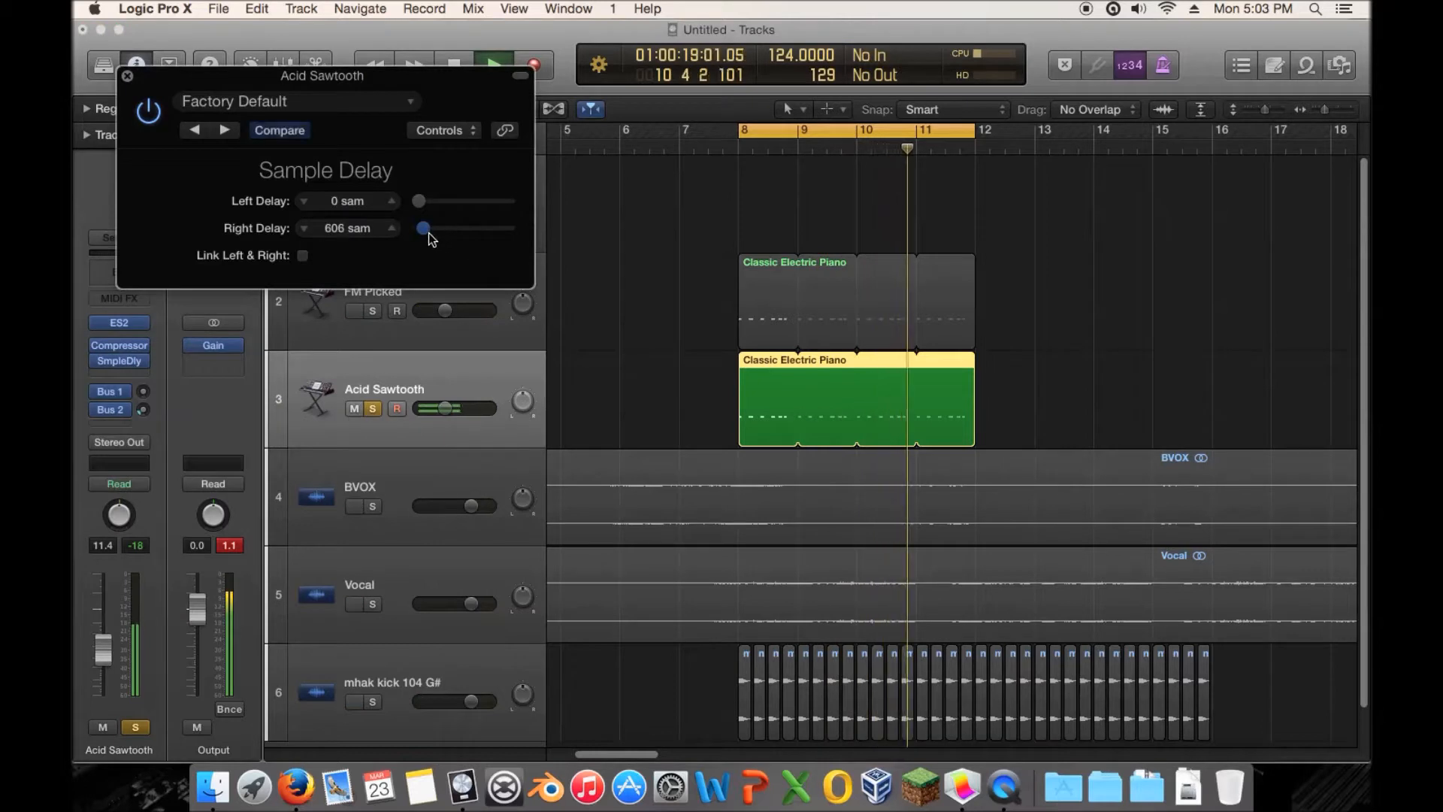
left_click(127, 76)
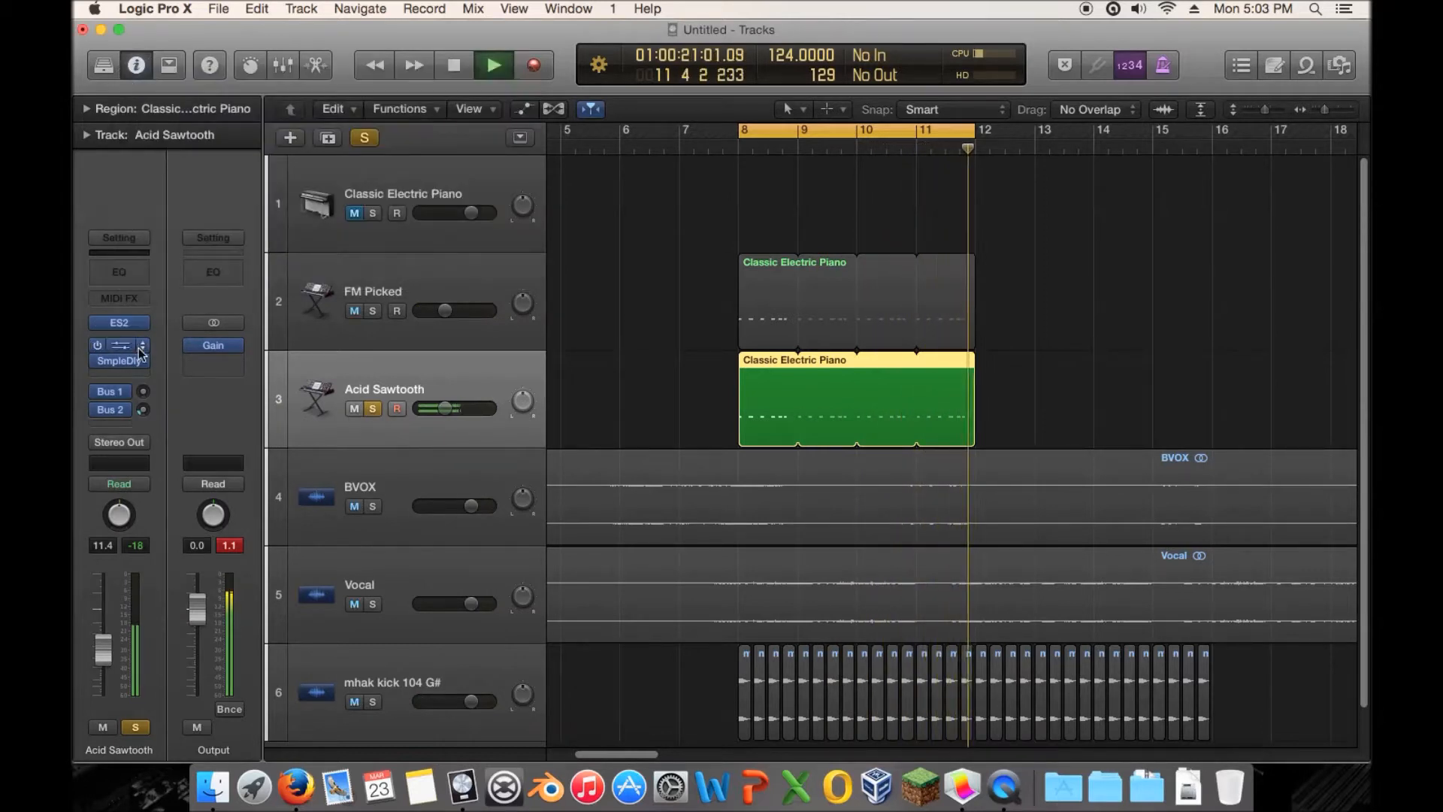
Set the Acid Sawtooth track's Bus 2 send level to -15.8 dB and stop playback.
left_click(120, 411)
left_click_drag(142, 411, 142, 398)
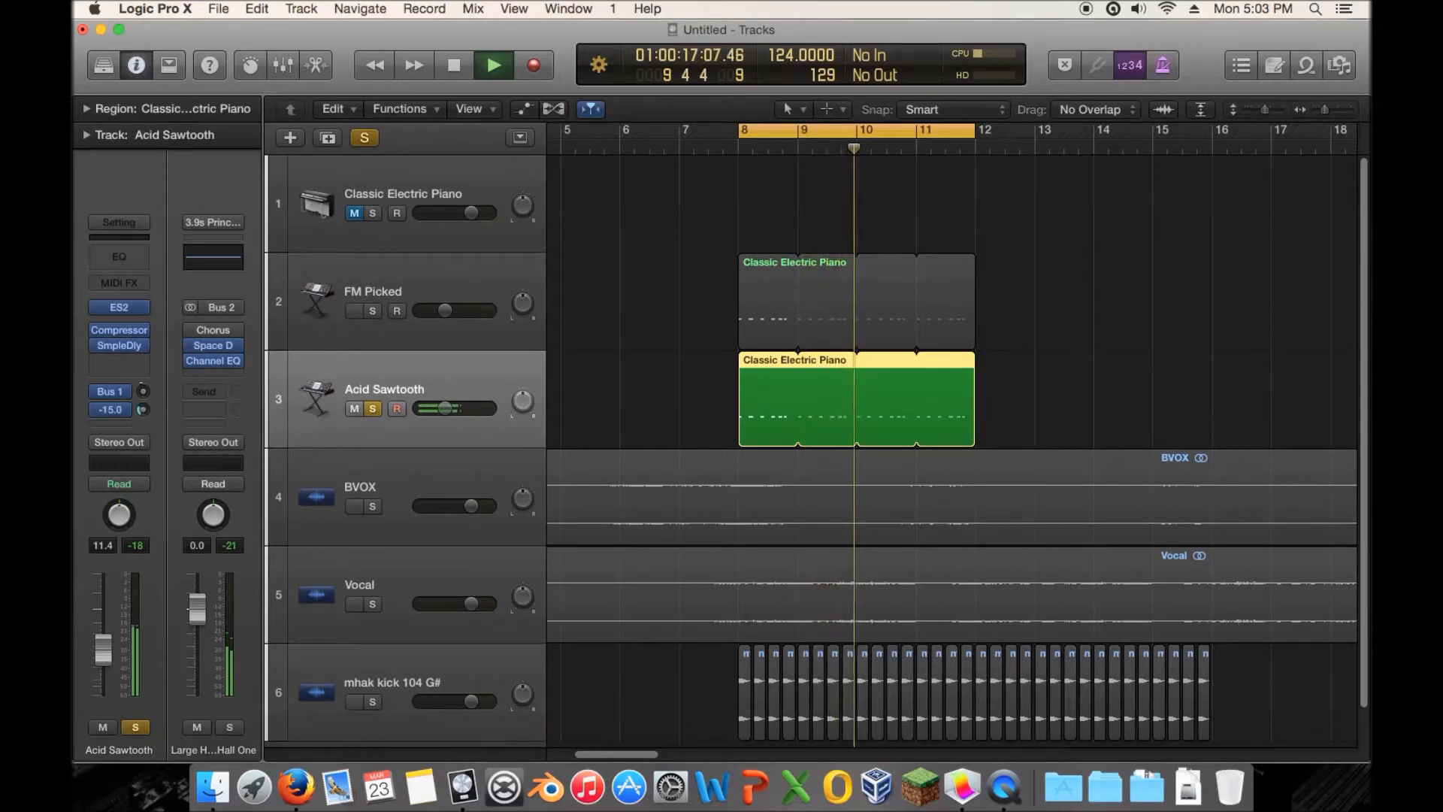
left_click_drag(142, 410, 142, 412)
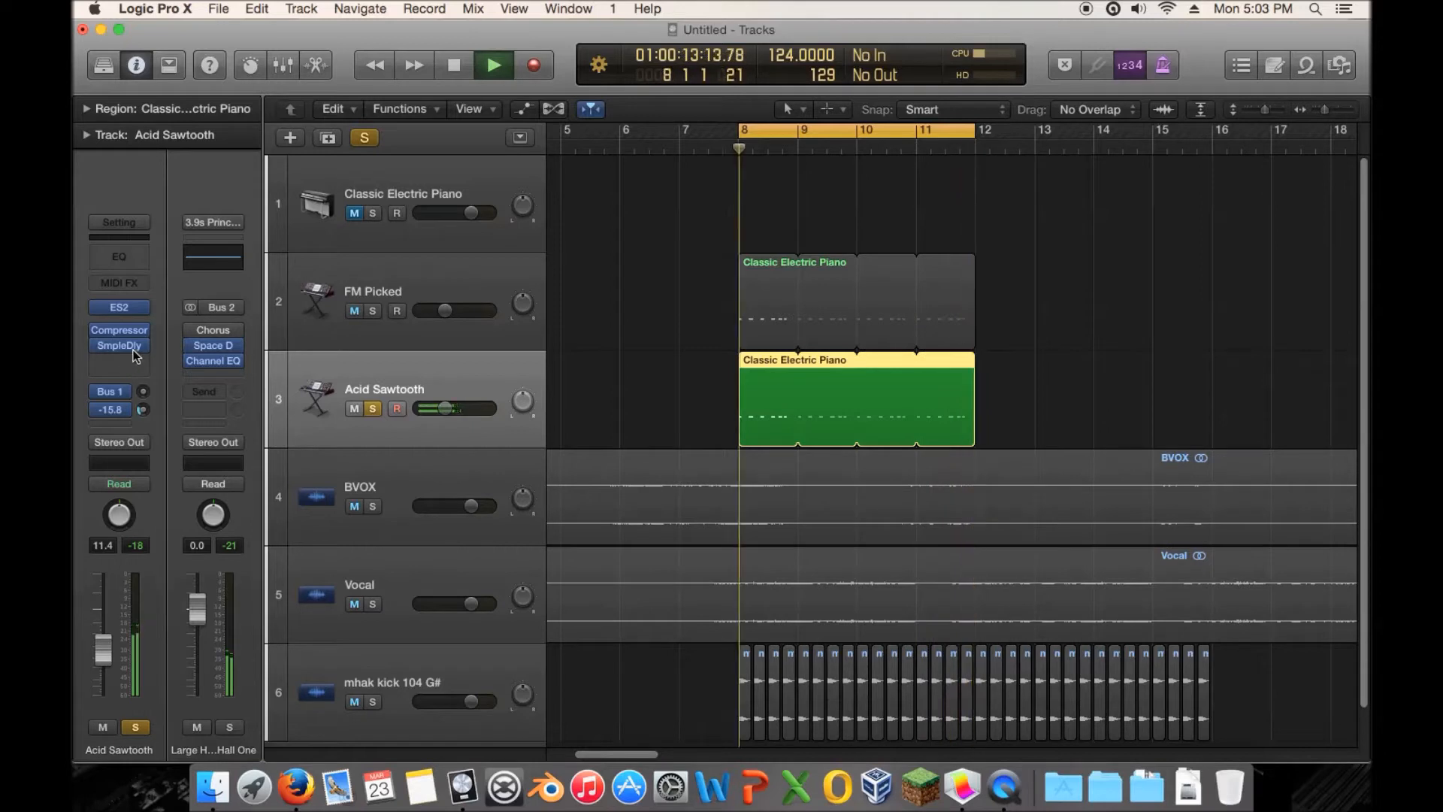
key("space")
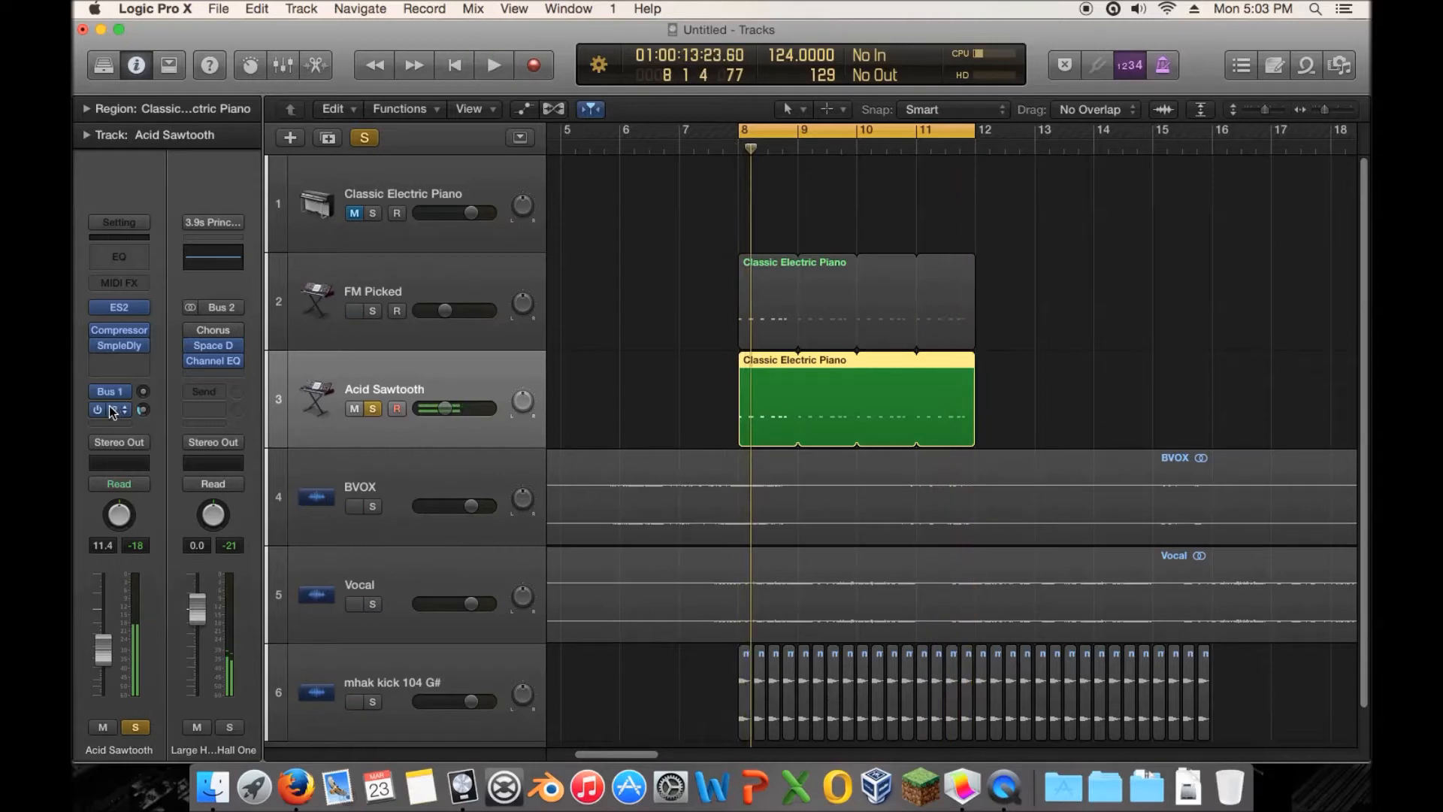
Add a Space Designer reverb to the Acid Sawtooth track and load its Trance preset.
left_click(127, 372)
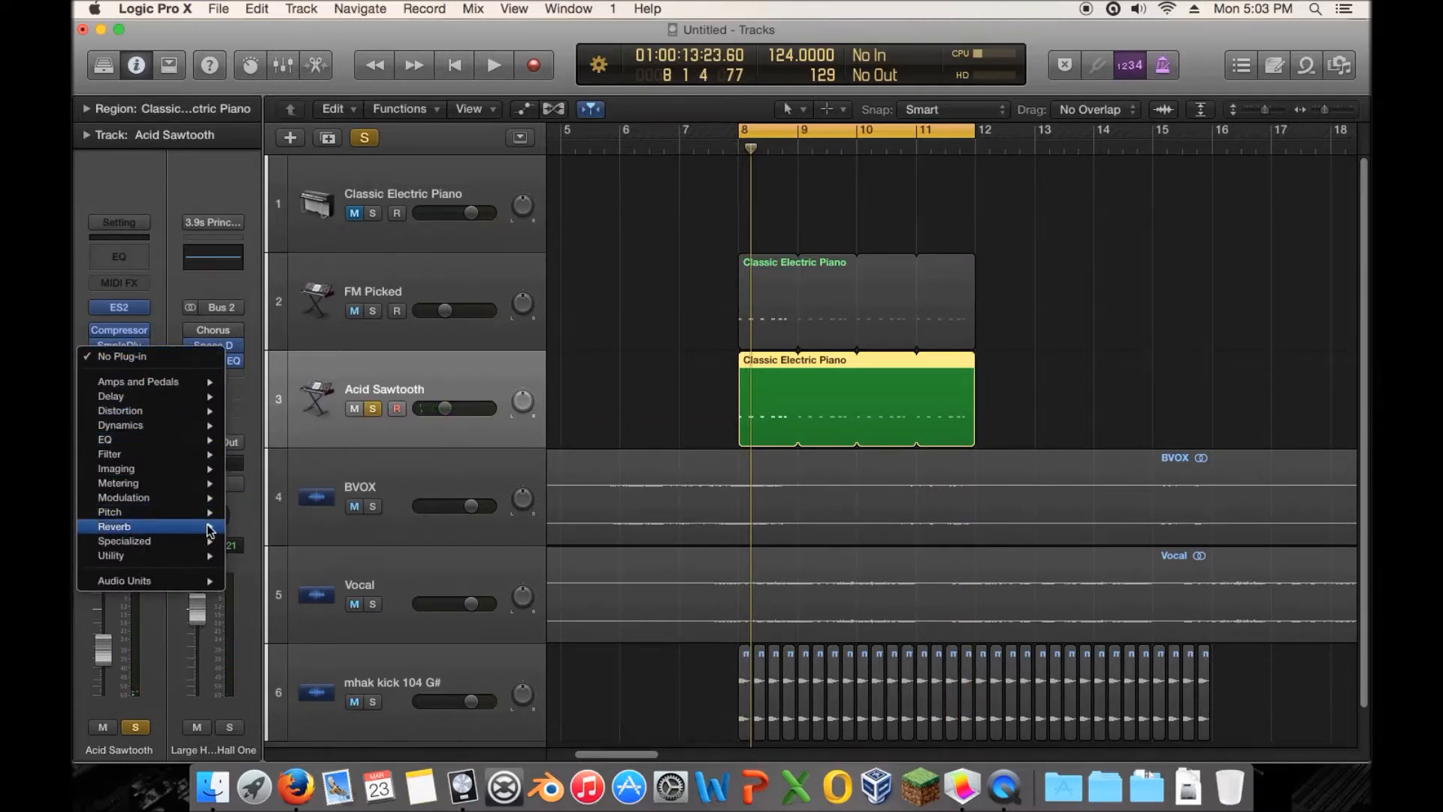
mouse_move(208, 530)
left_click(385, 570)
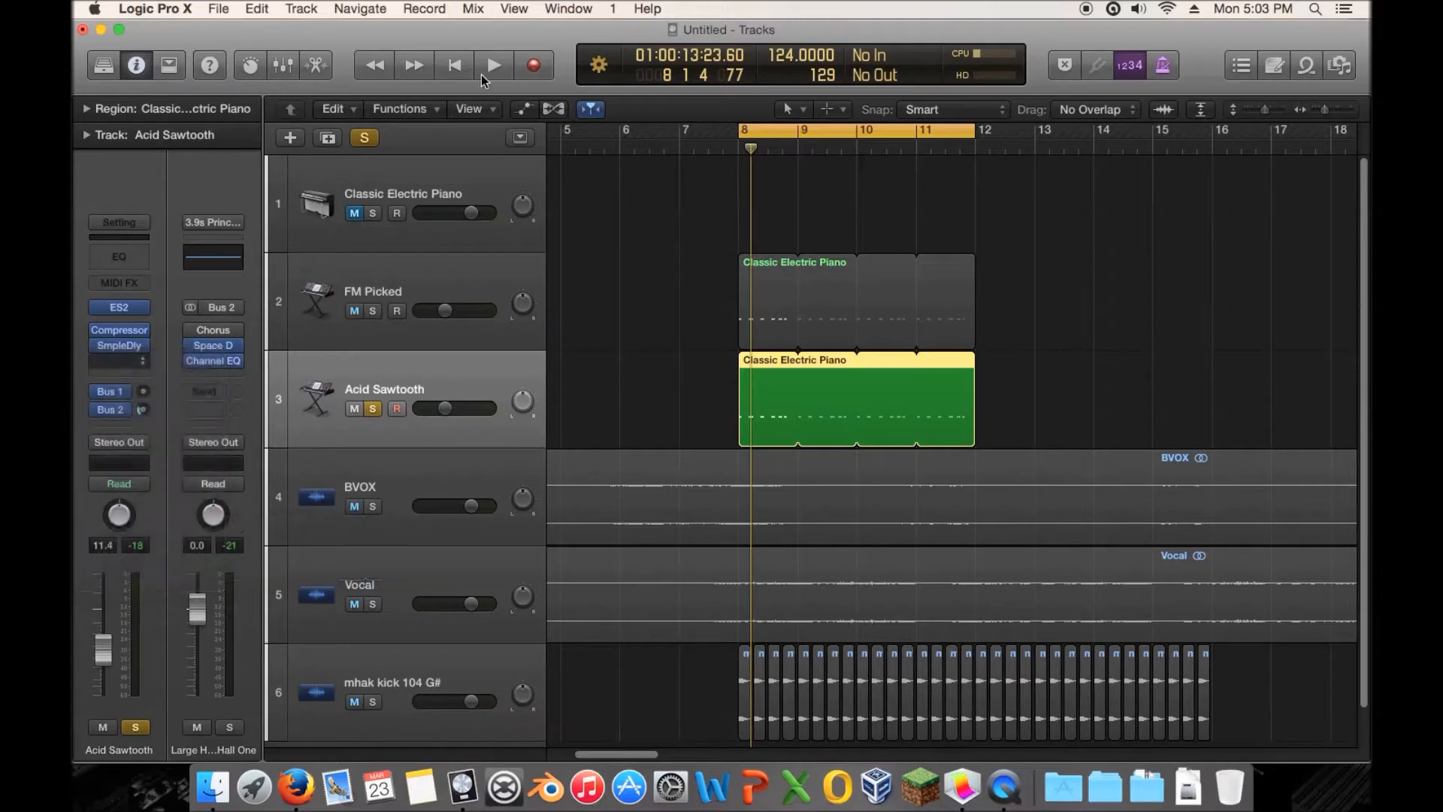
left_click_drag(404, 91, 537, 77)
left_click(425, 111)
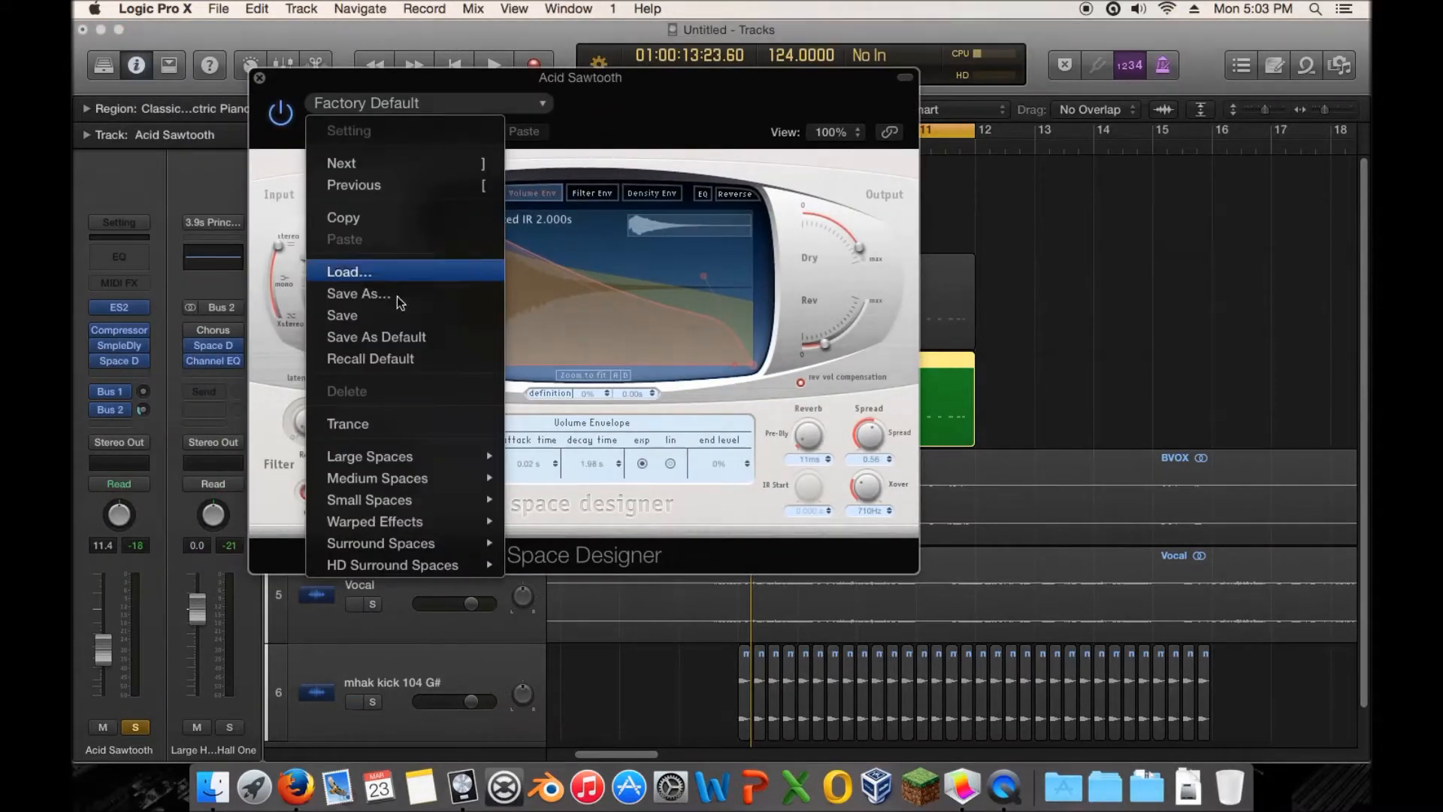
left_click(394, 426)
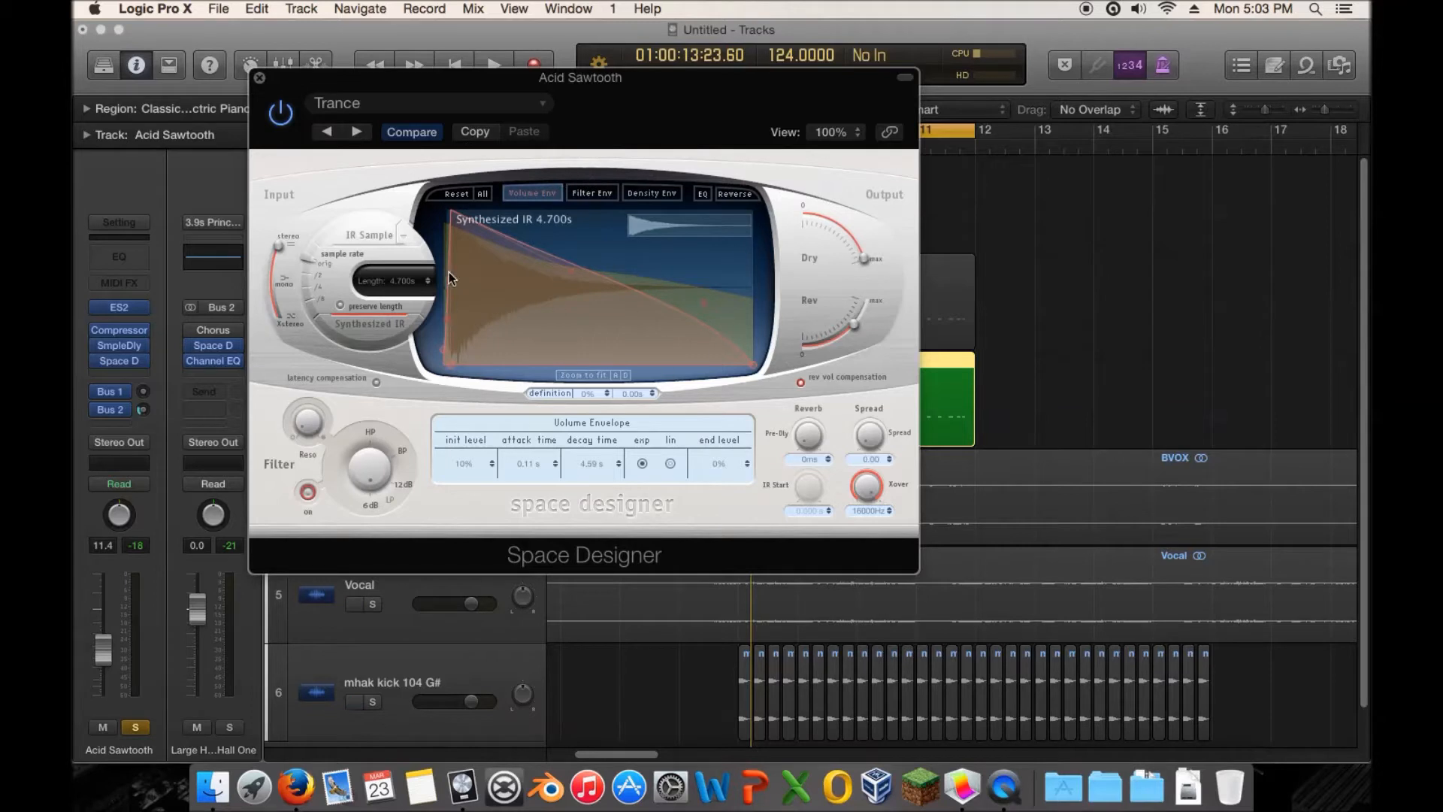
Lower Space Designer's reverb output to -9.4 dB and adjust its main filter control during playback.
left_click_drag(524, 93, 725, 96)
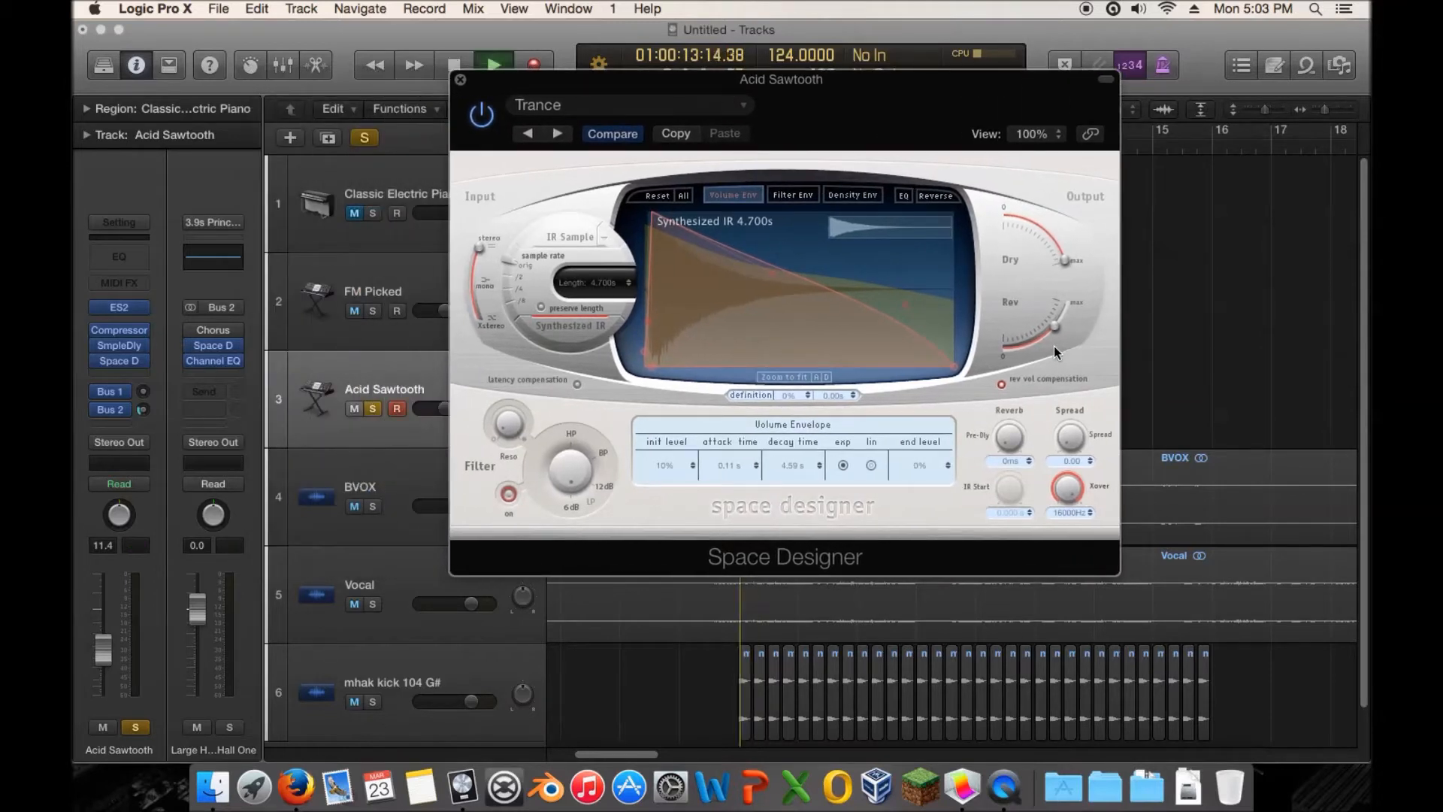
left_click_drag(1054, 320, 1053, 333)
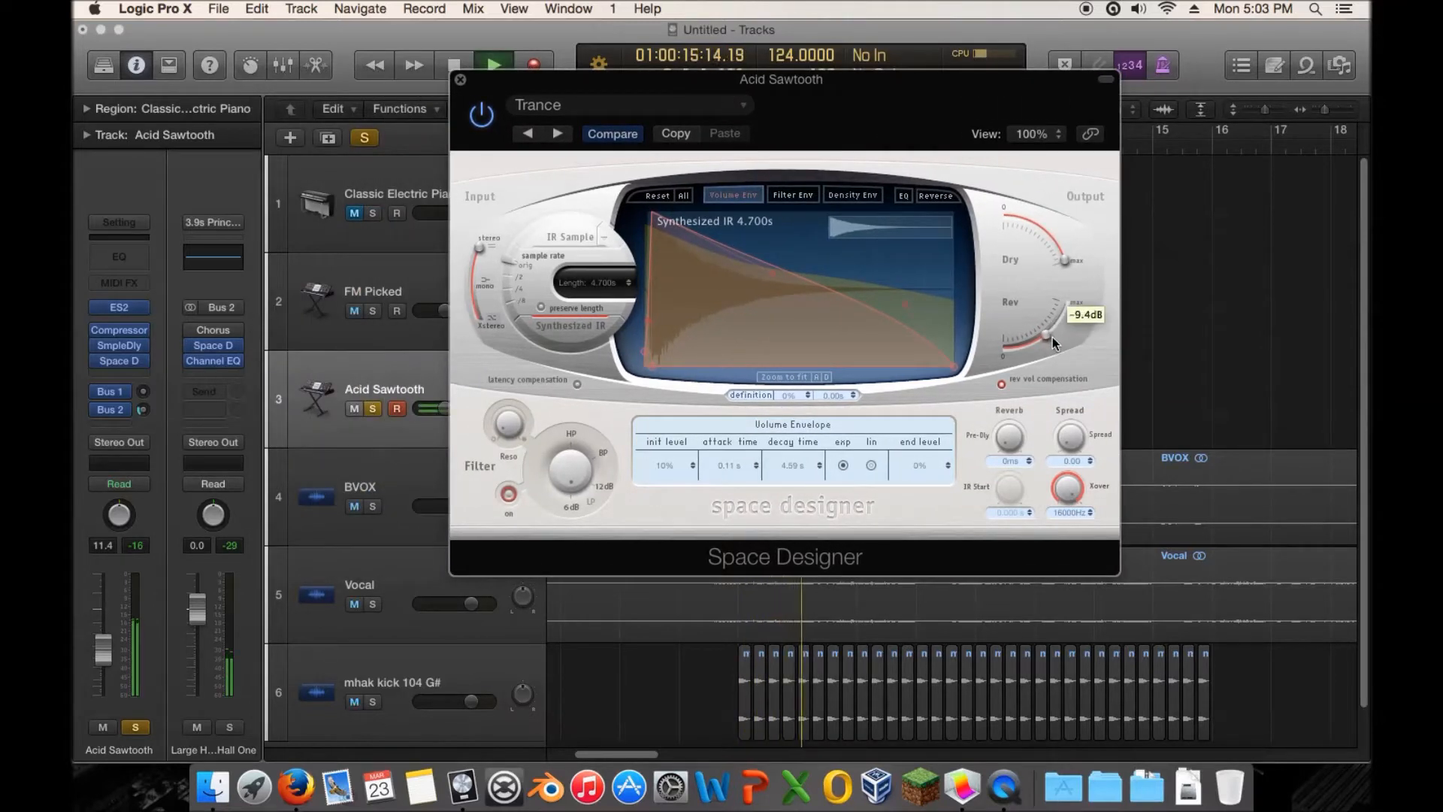
left_click_drag(570, 462, 565, 508)
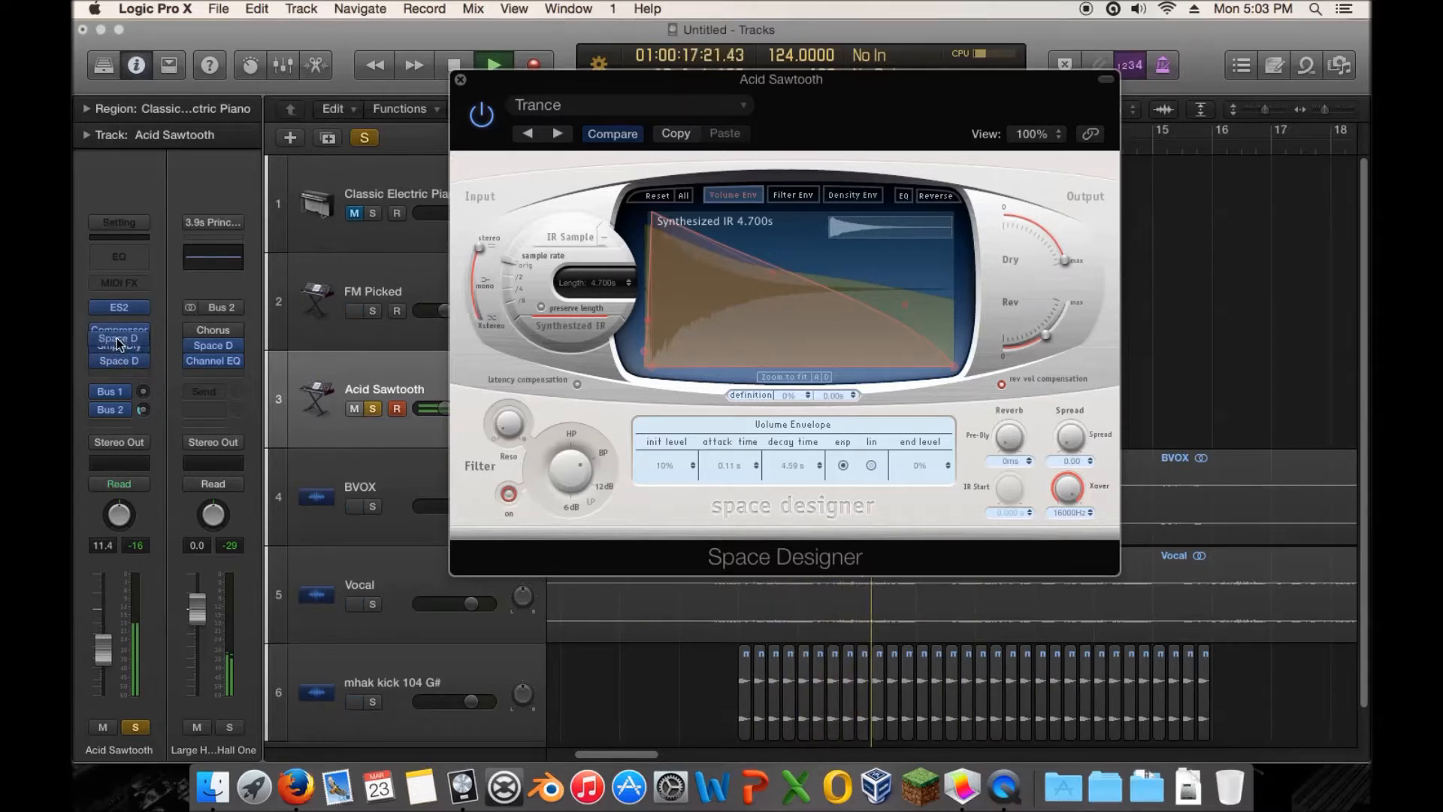
Place Space Designer ahead of the Sample Delay, then unsolo Acid Sawtooth and listen to it in the mix.
left_click(118, 361)
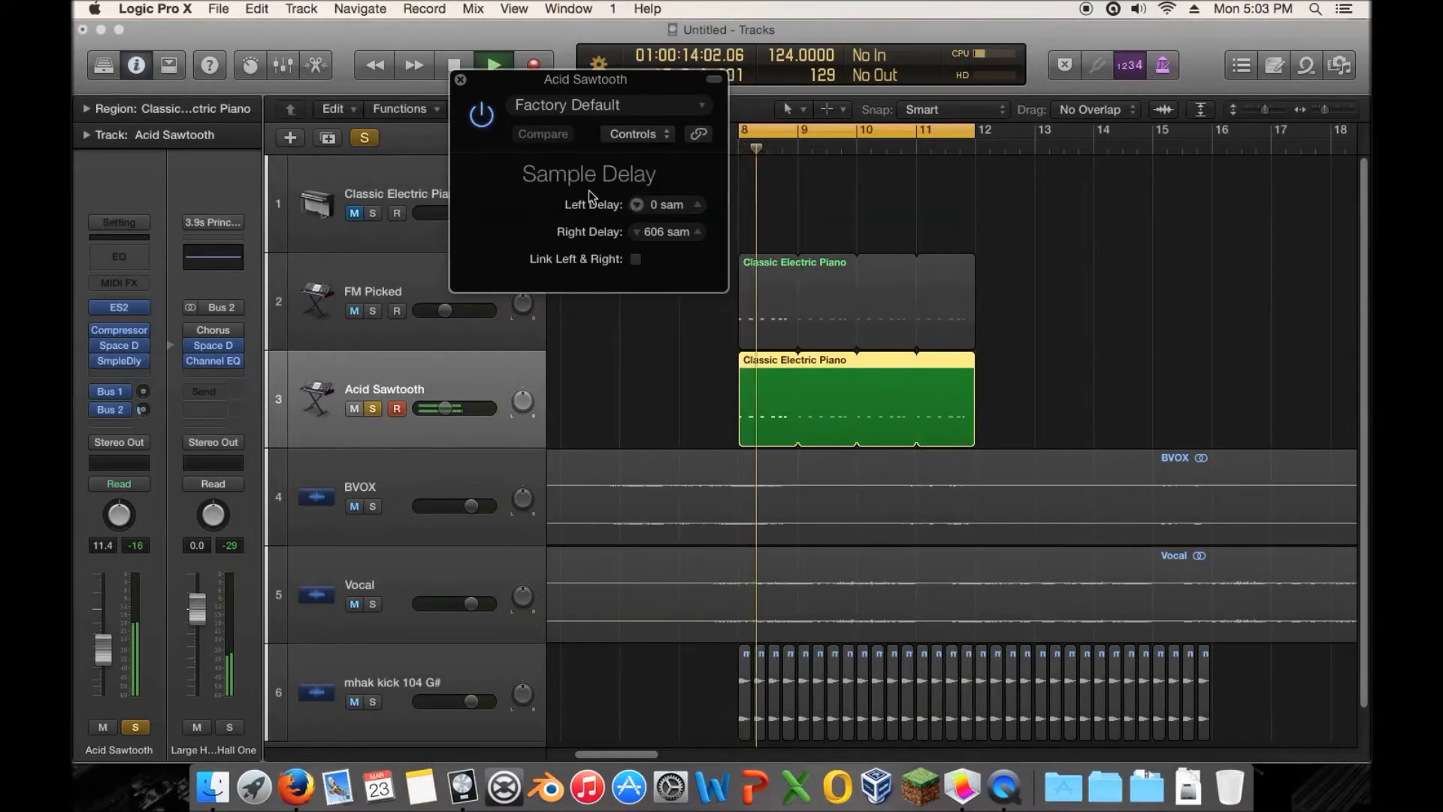
left_click(461, 80)
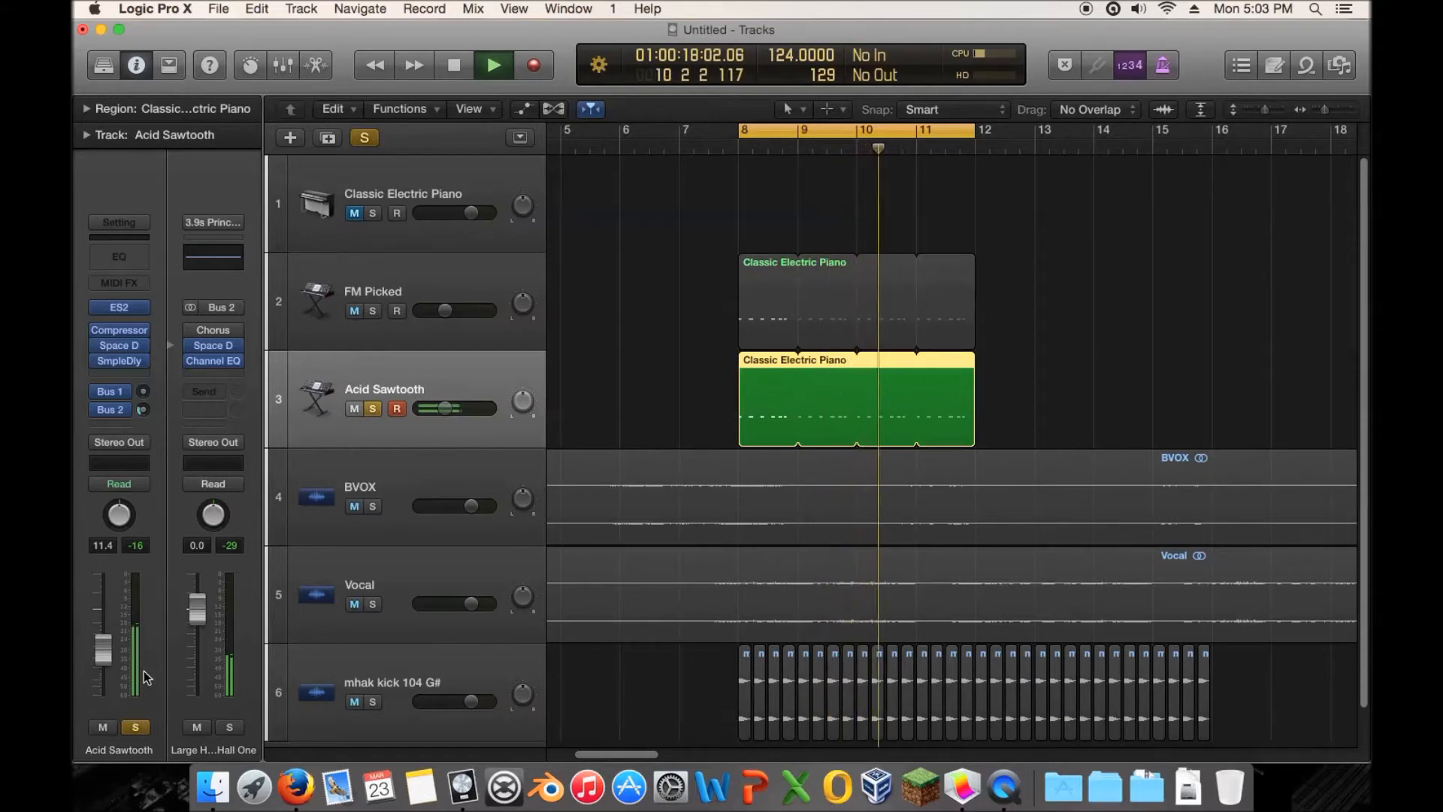
left_click(136, 728)
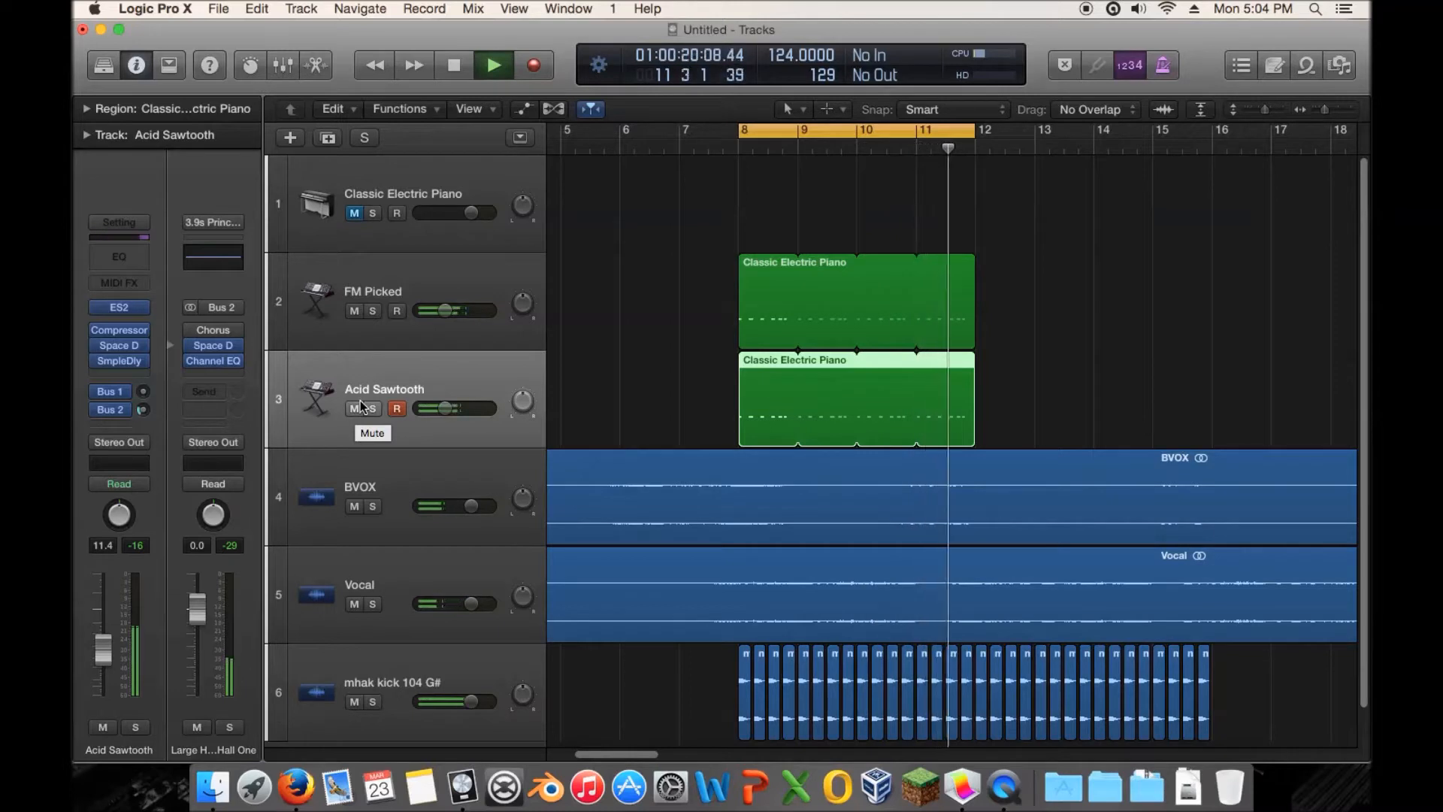
key("space")
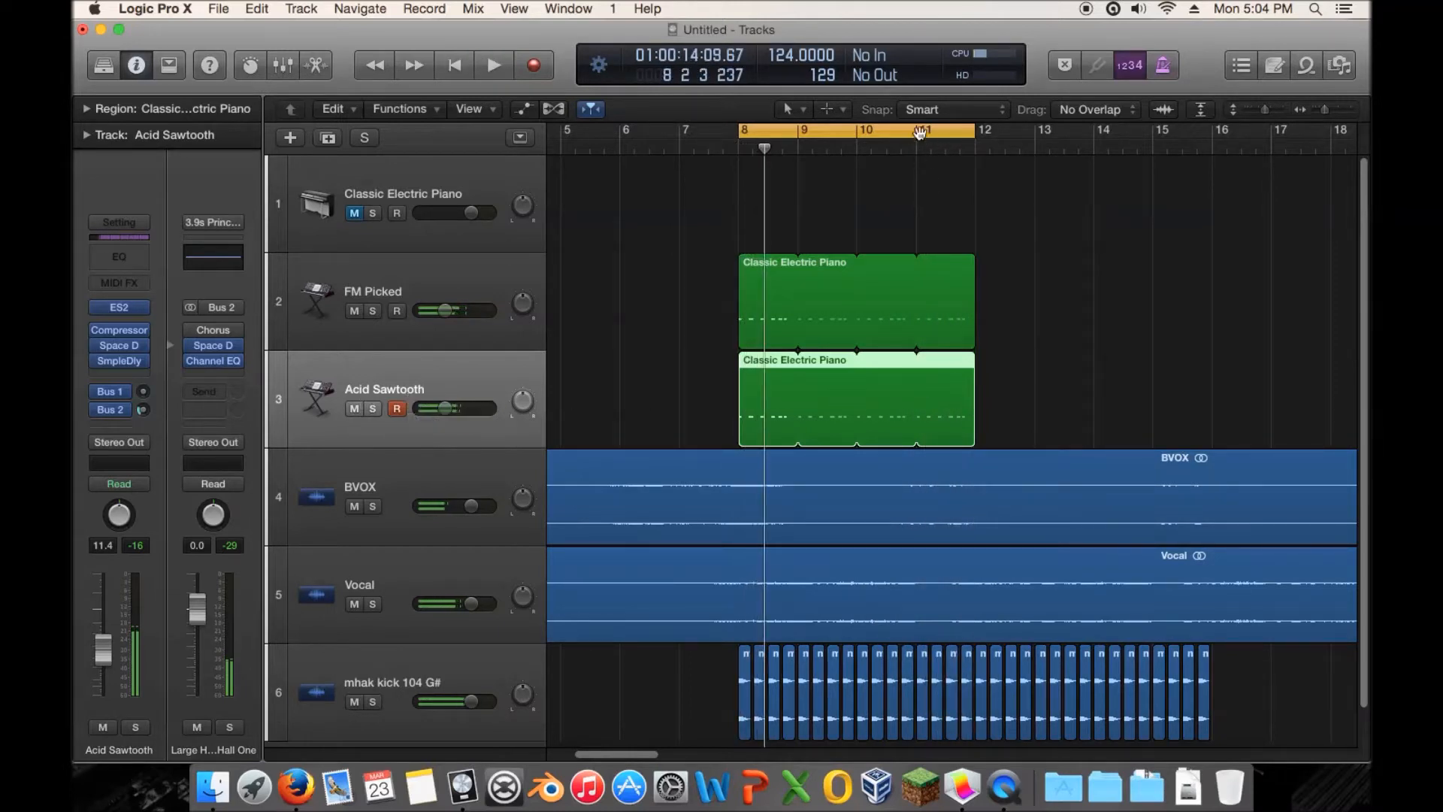
Turn off cycle mode and play the full mix from just before bar 6.
left_click(928, 131)
scroll(1121, 226, "left", 4)
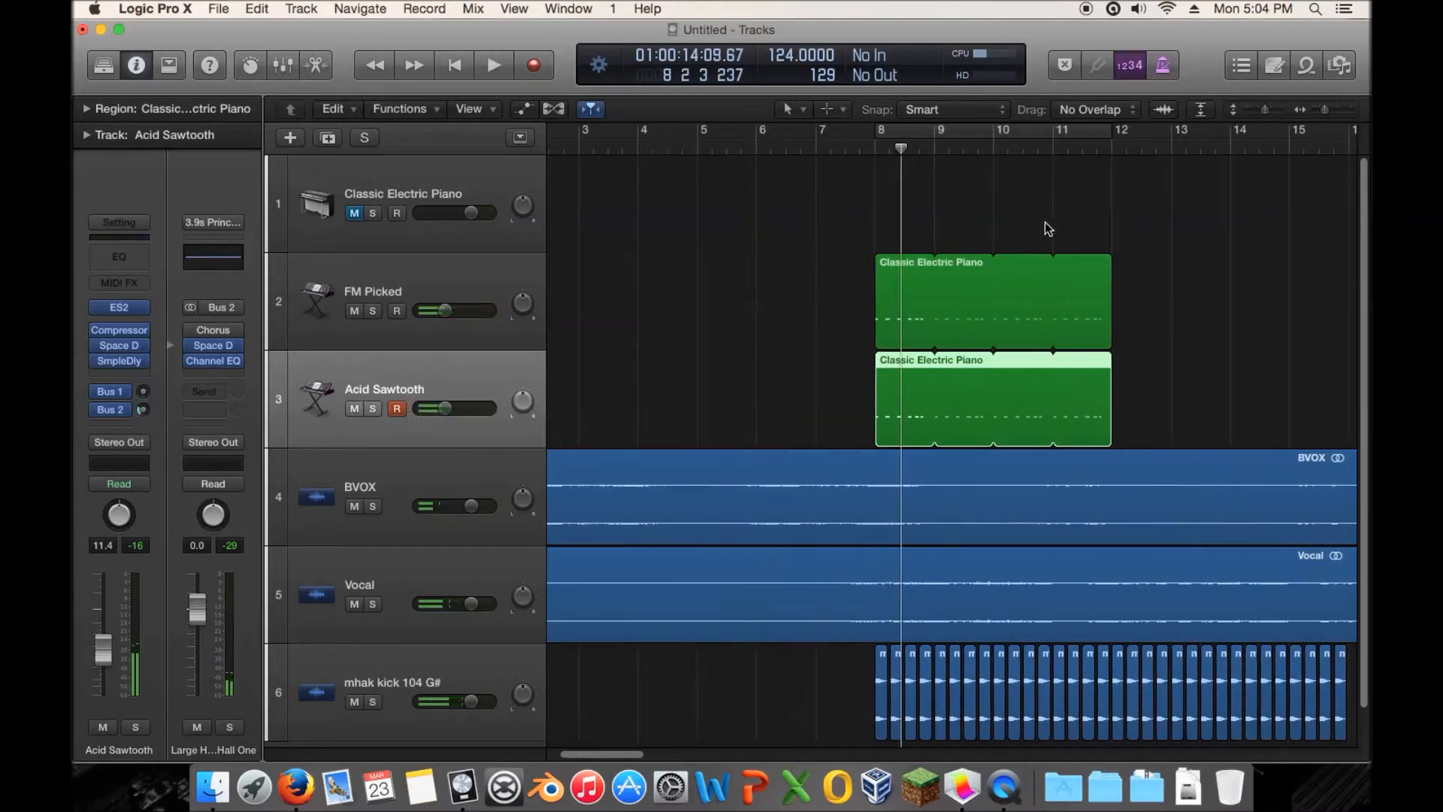
left_click(752, 141)
key("space")
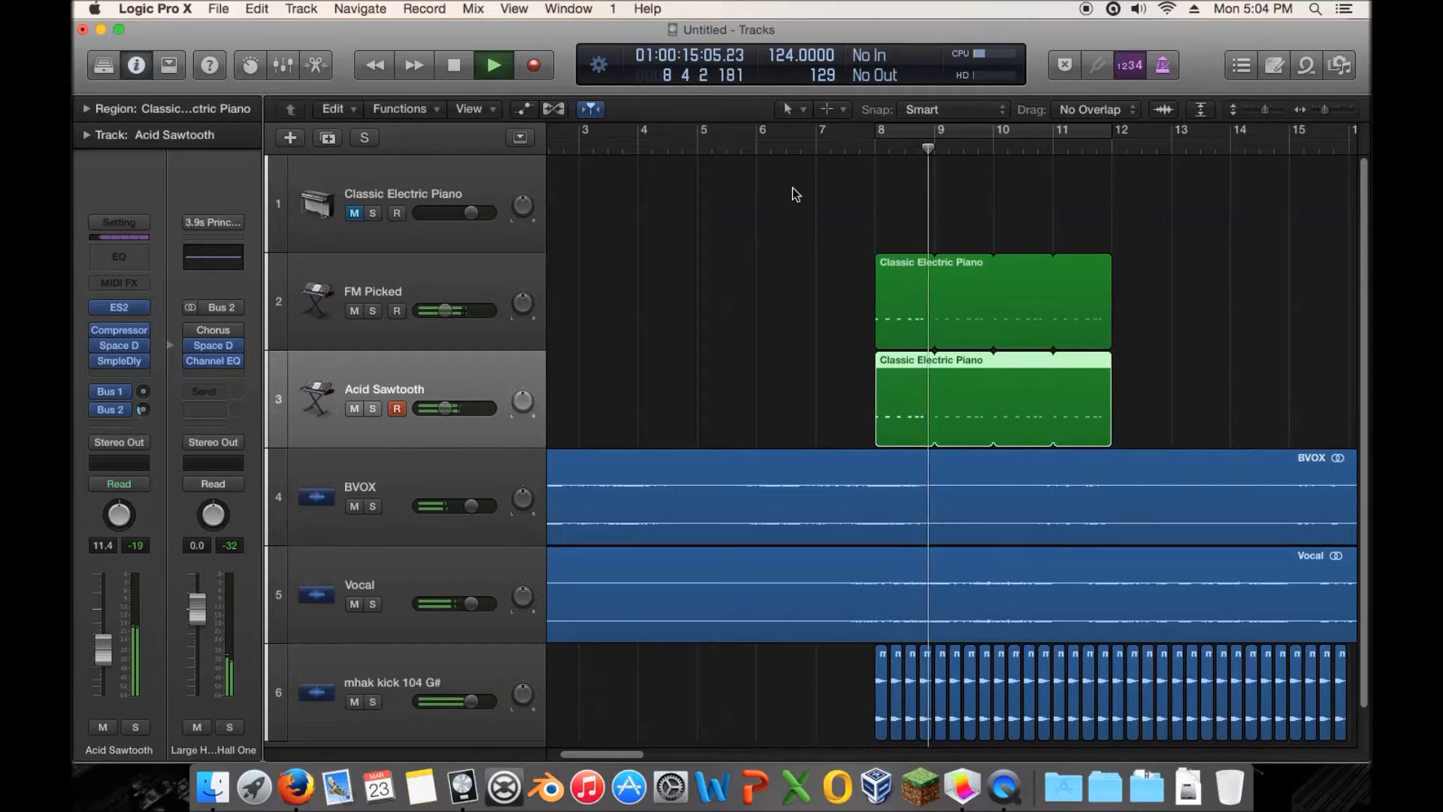
Mute the BVOX track, solo the Vocal track and turn the bar 8 to 12 cycle back on with playback stopped.
left_click(354, 506)
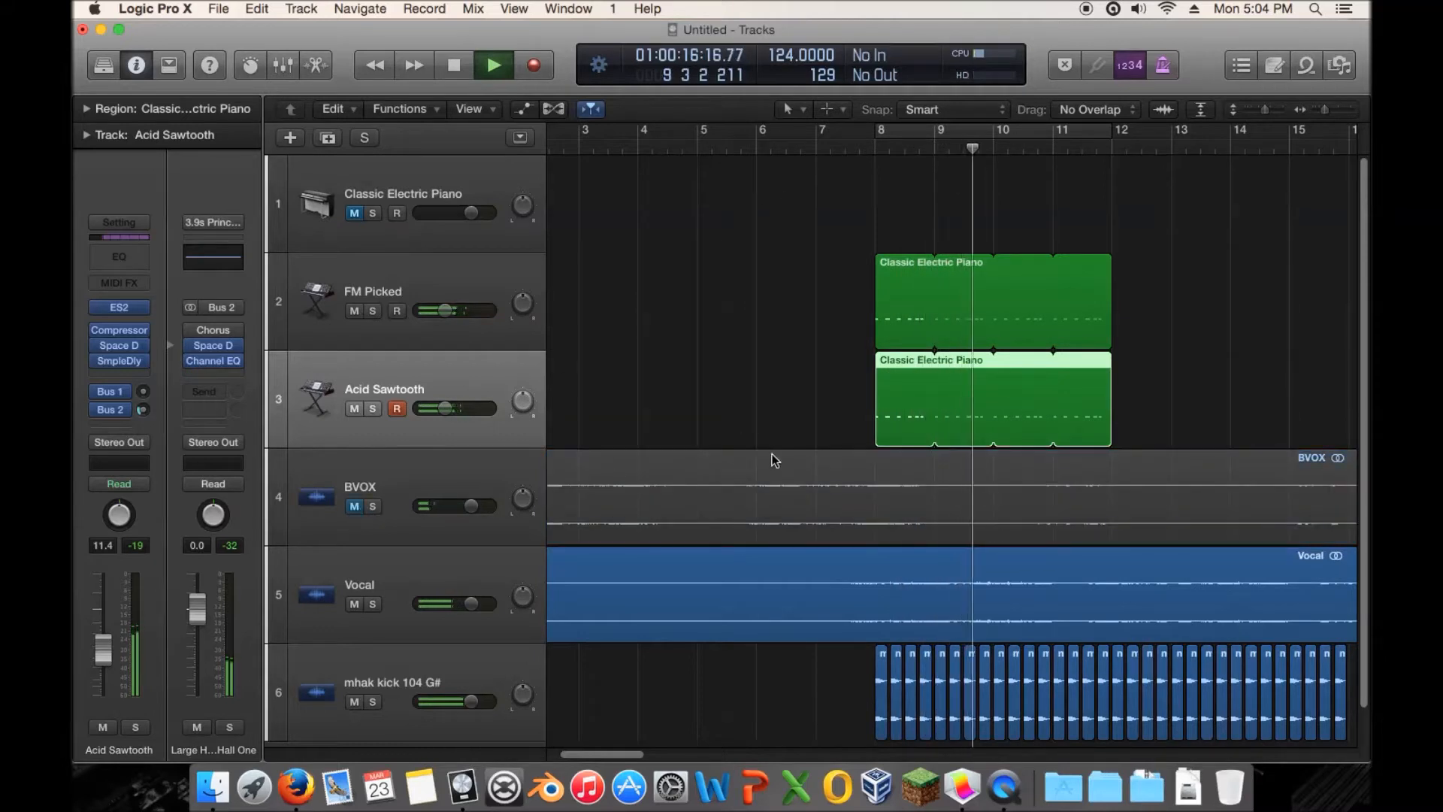
left_click(432, 561)
left_click(371, 604)
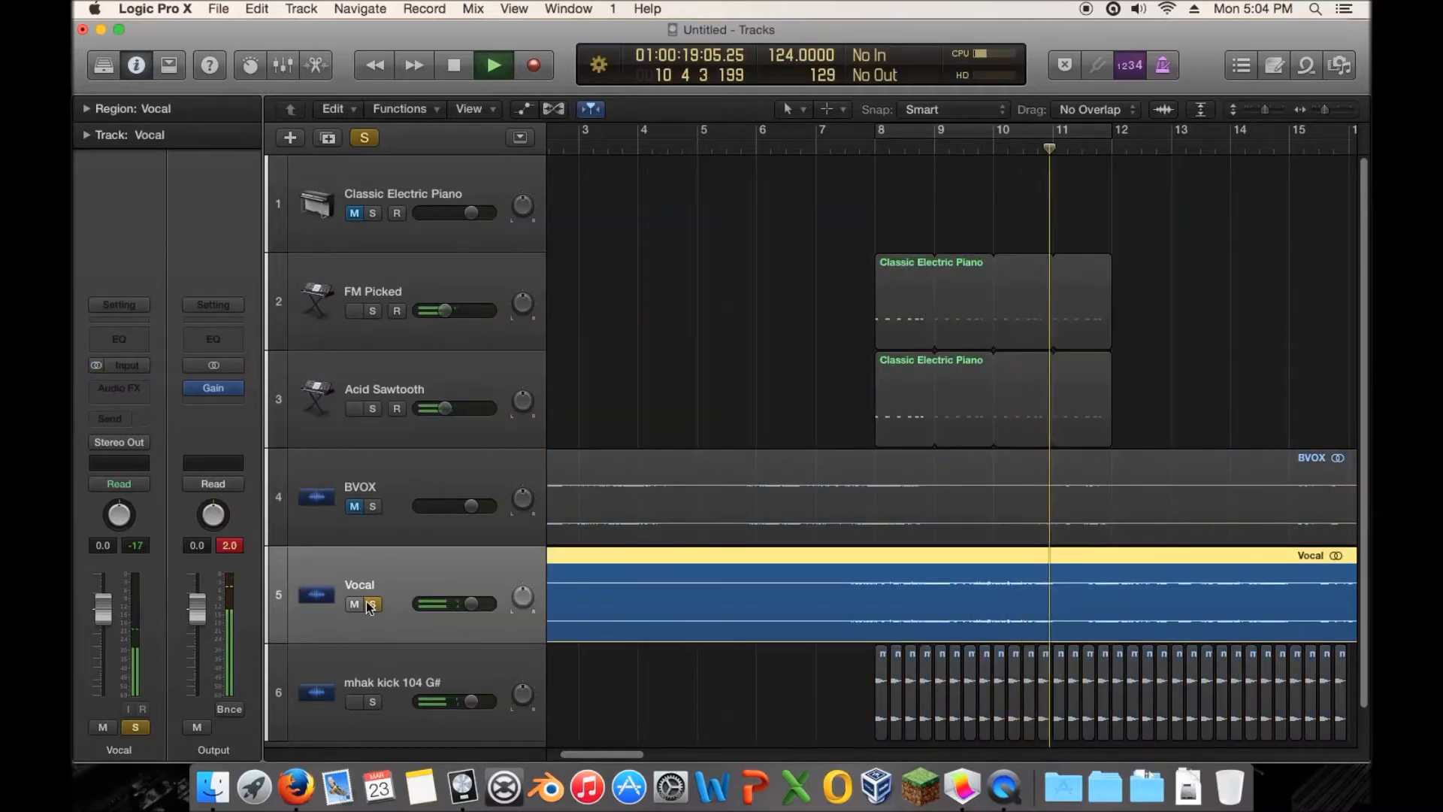
key("space")
left_click(939, 130)
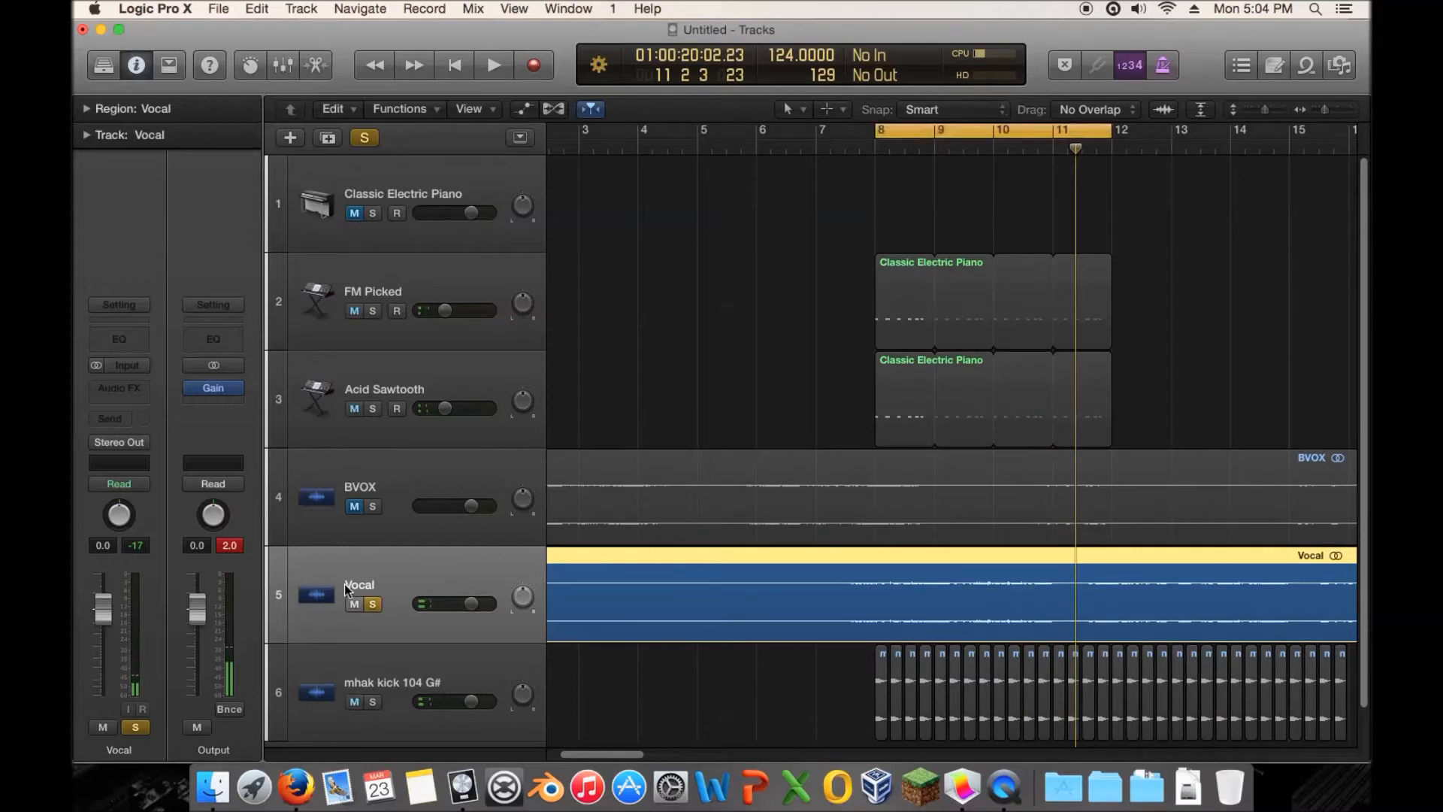
Add a Bus 2 send to the Vocal track and set its level to -33.0 dB during playback.
left_click(120, 419)
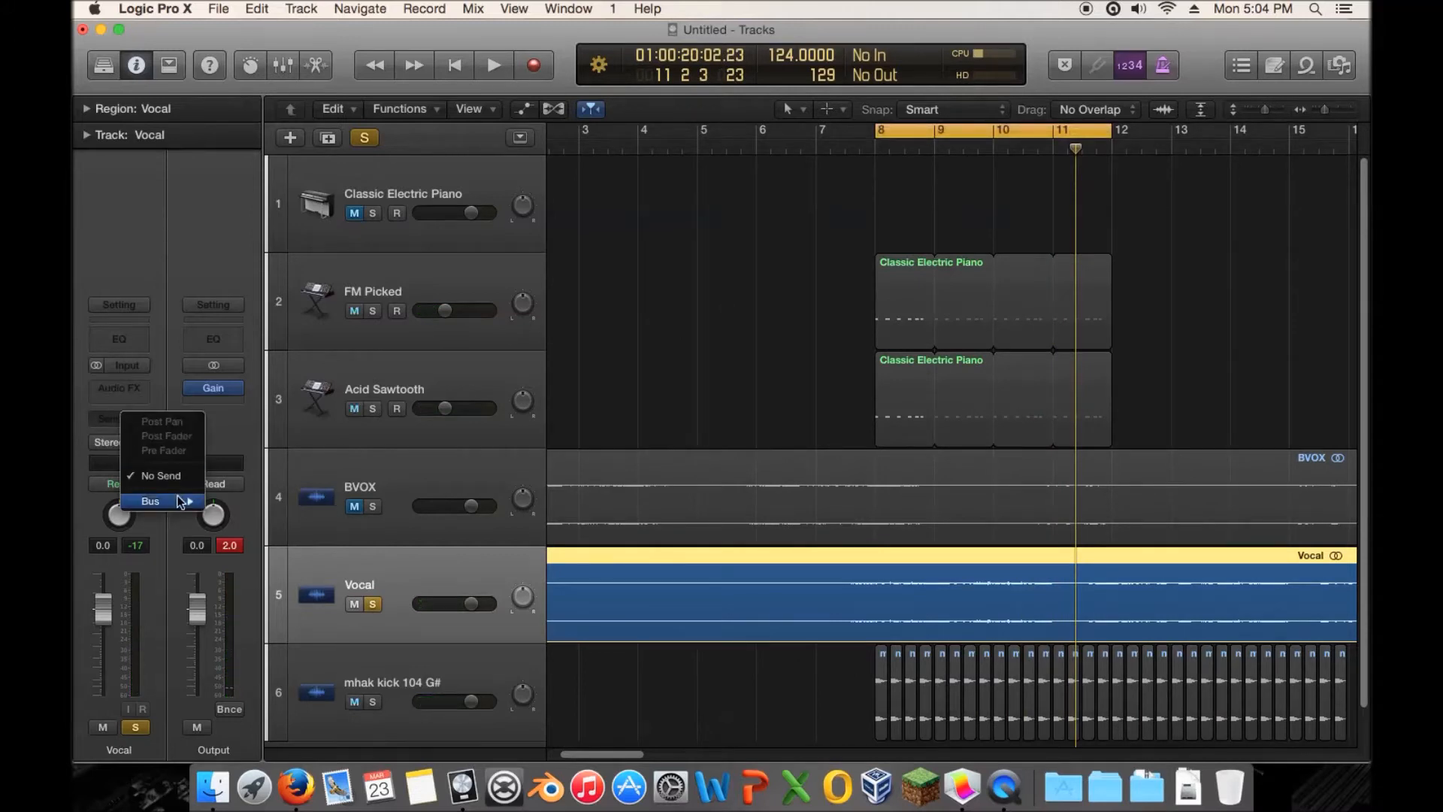
mouse_move(180, 501)
left_click(248, 454)
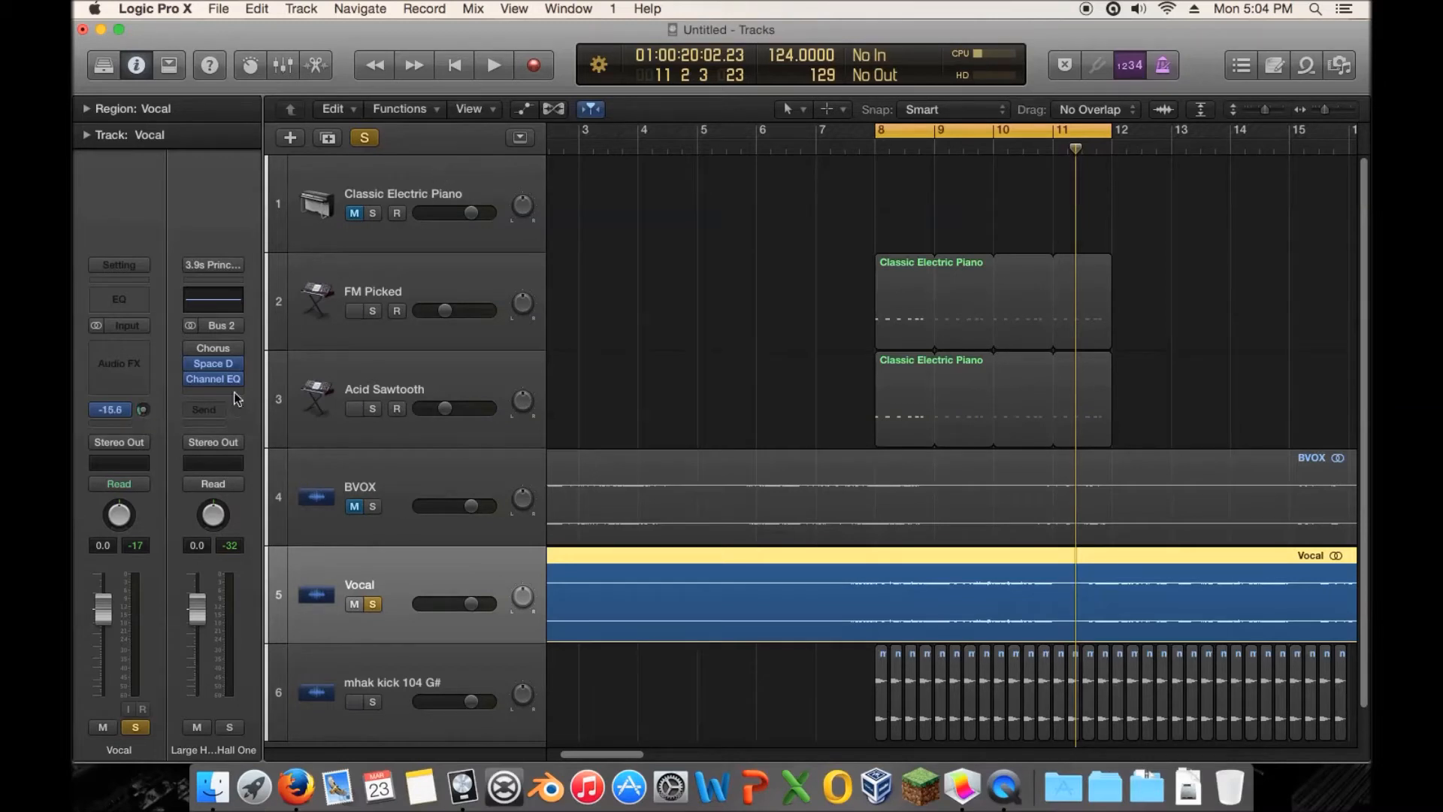
key("space")
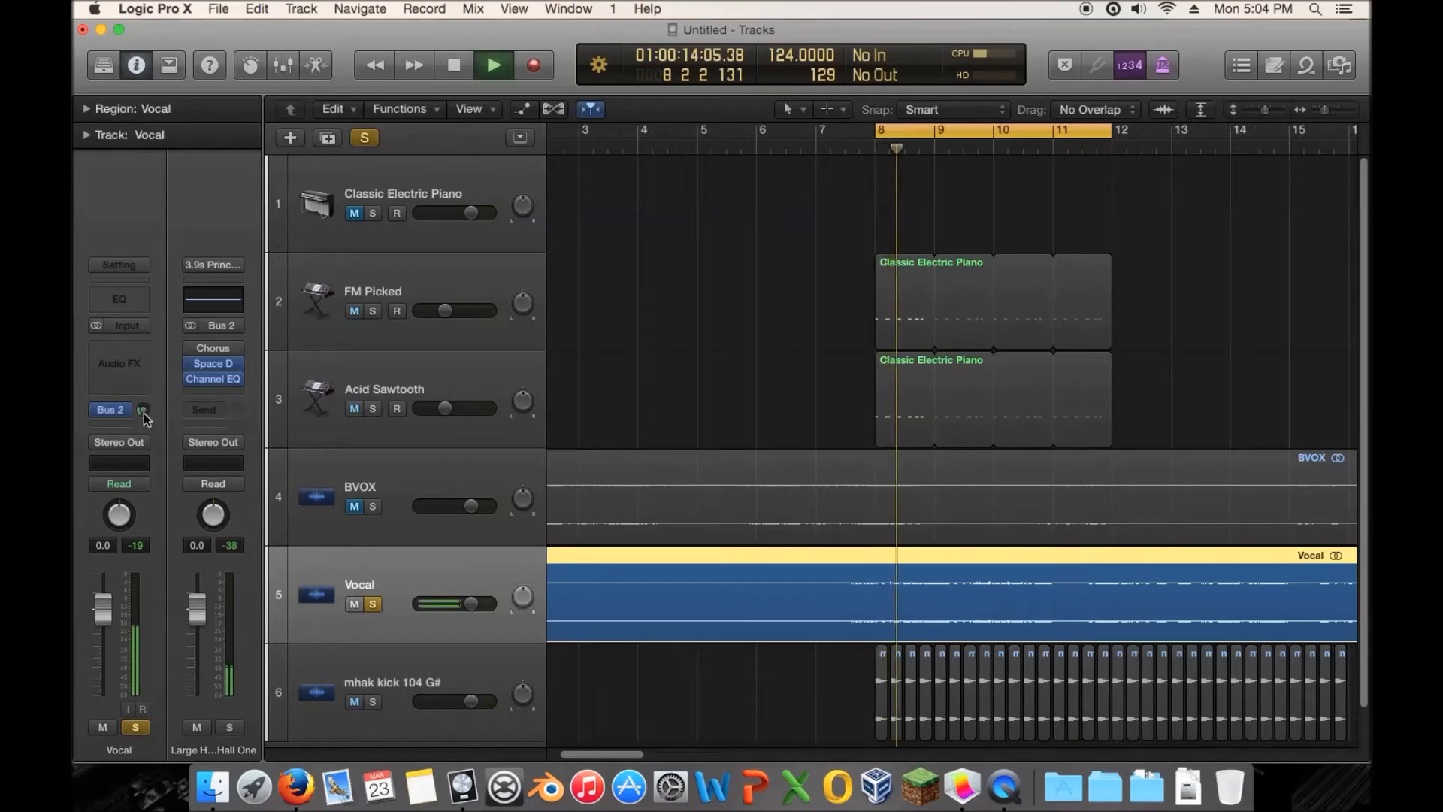
left_click_drag(143, 409, 146, 458)
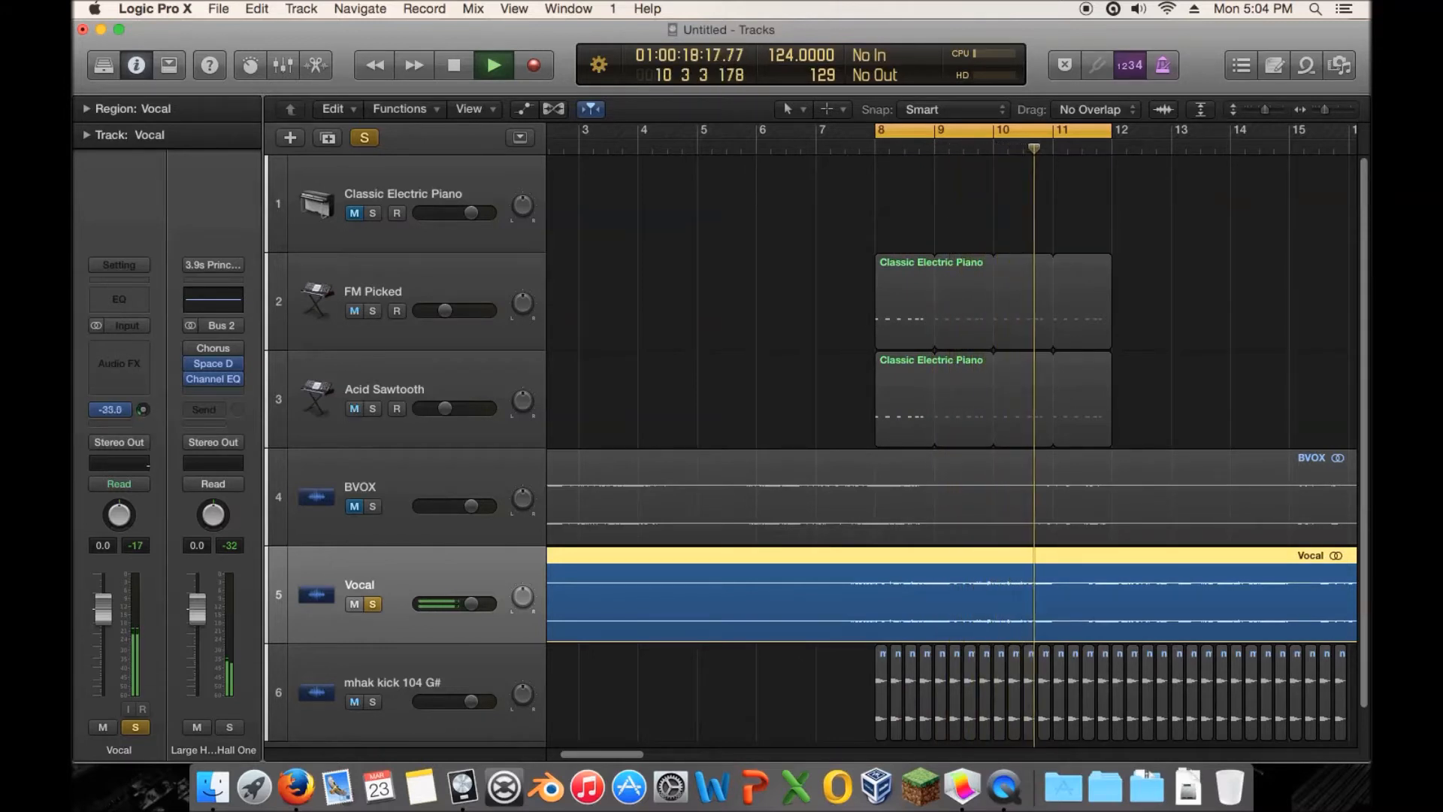
Insert a Tape Delay on the Vocal track and audition the 1\2 Note Dotted Feedback and 1\8 Note Flutter presets.
left_click(141, 347)
mouse_move(188, 383)
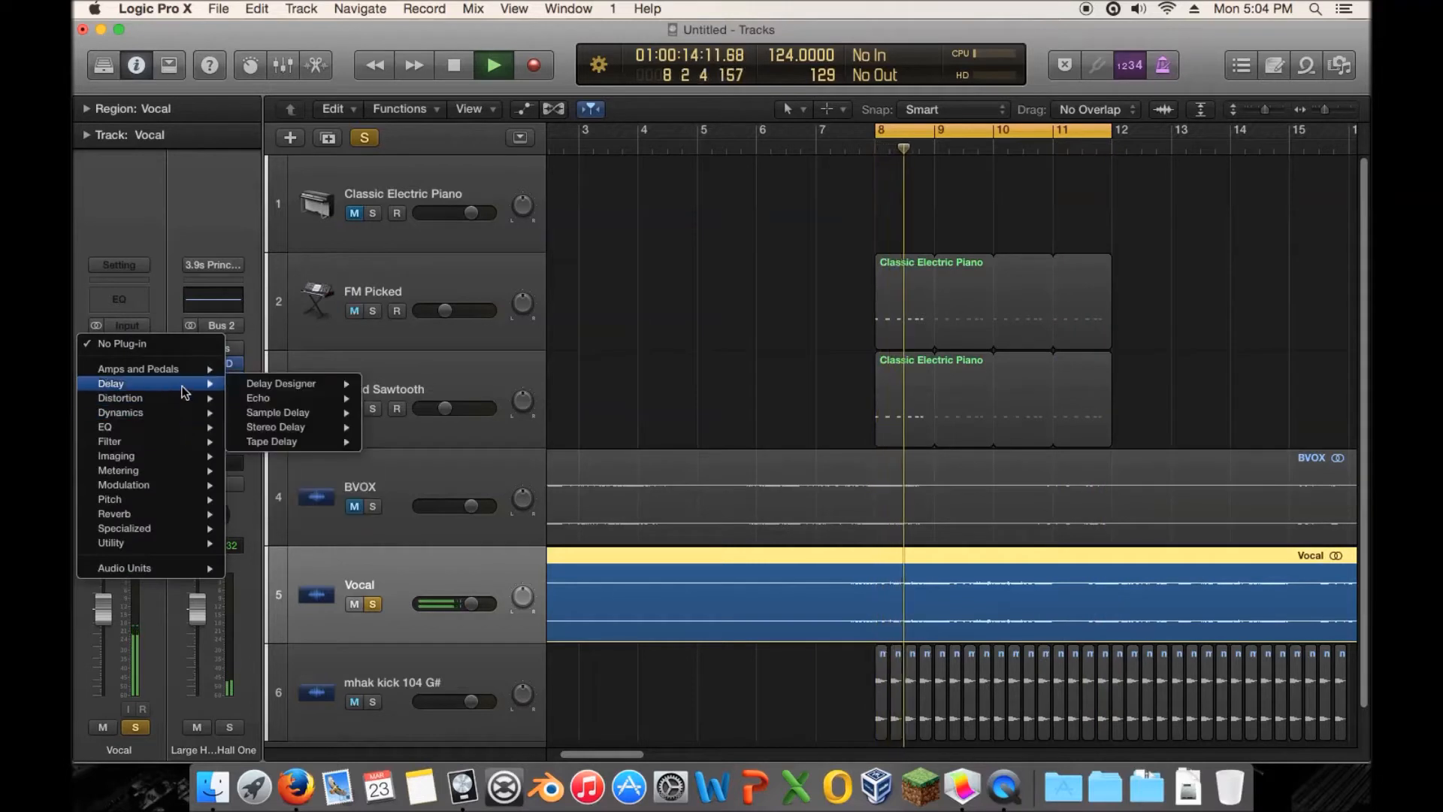
mouse_move(340, 447)
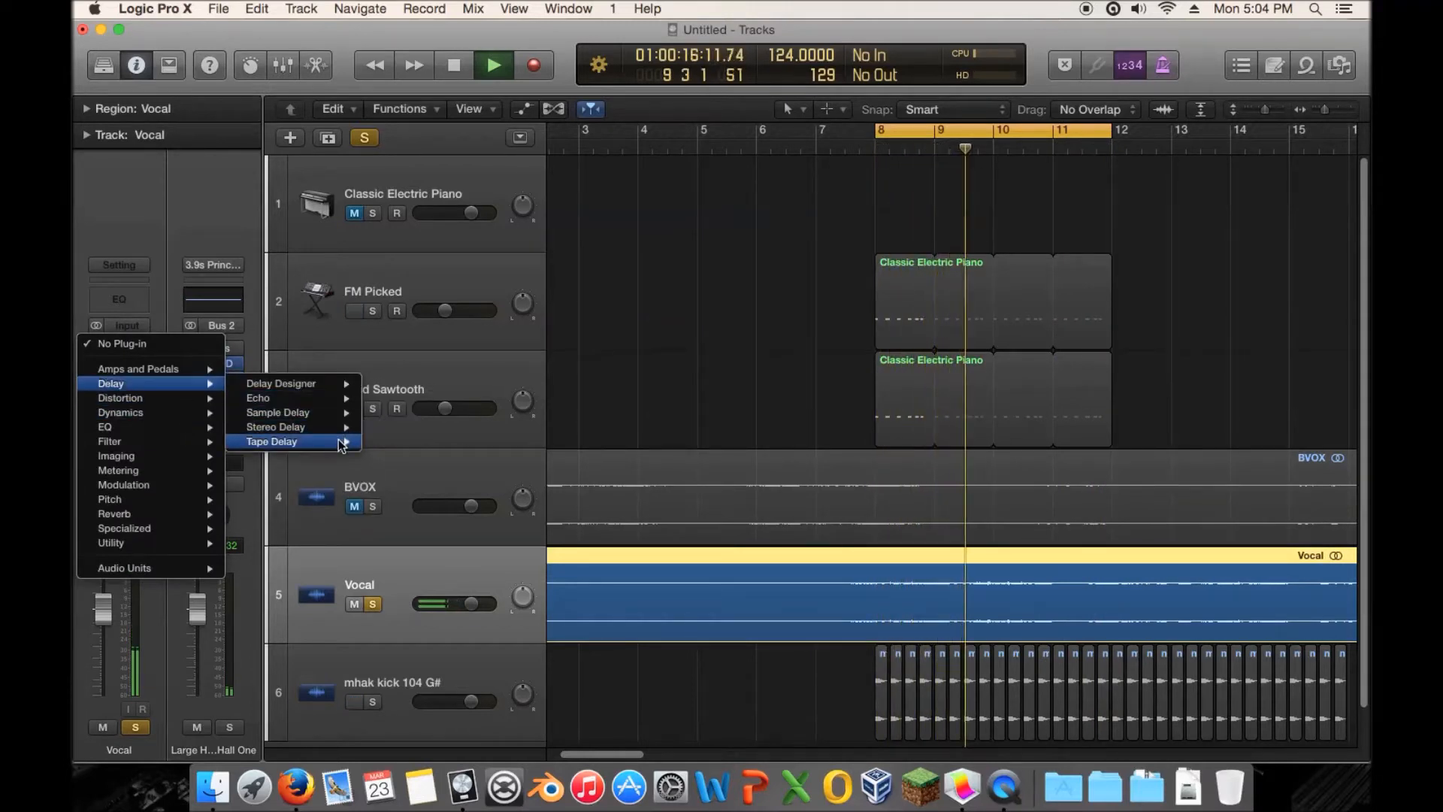
left_click(403, 445)
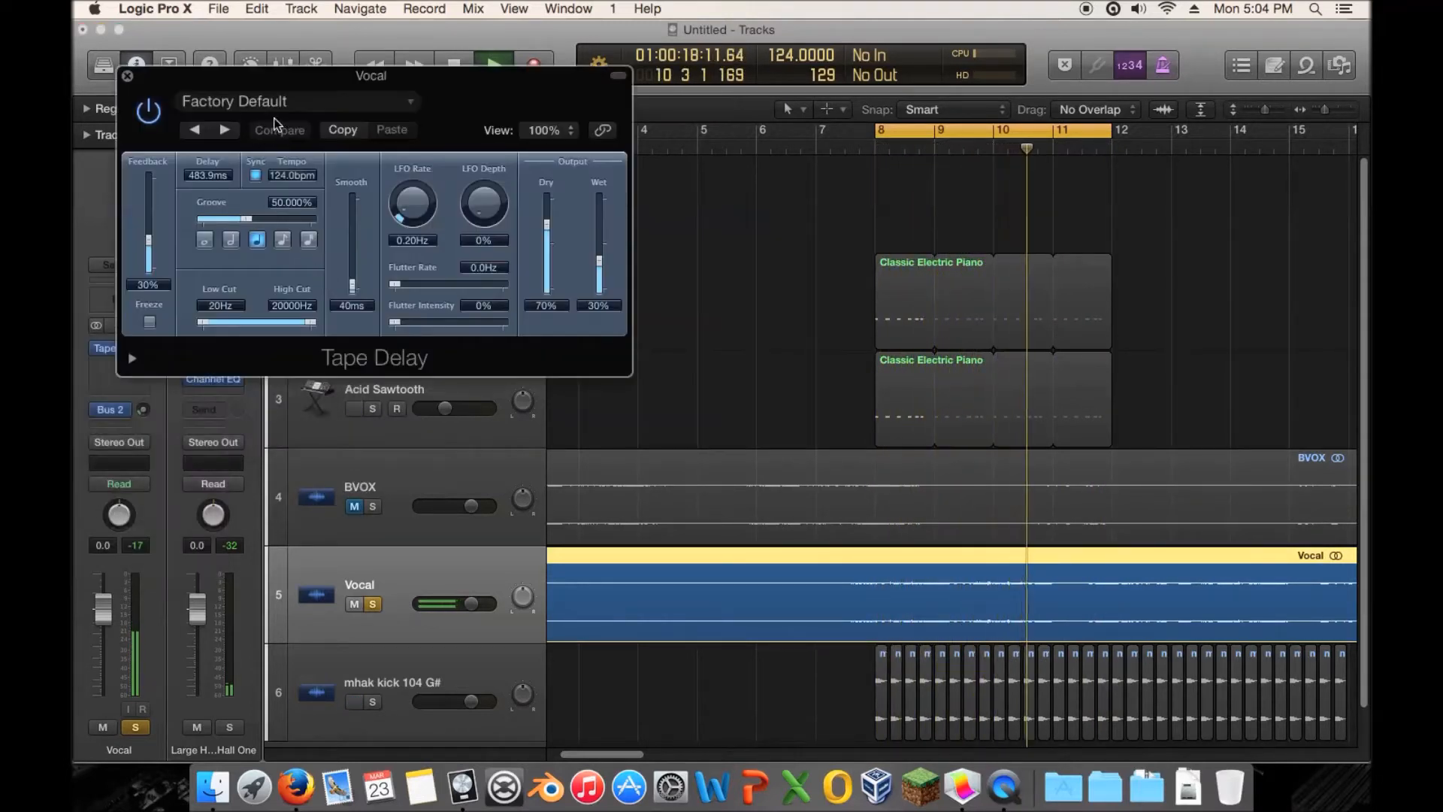
left_click(225, 130)
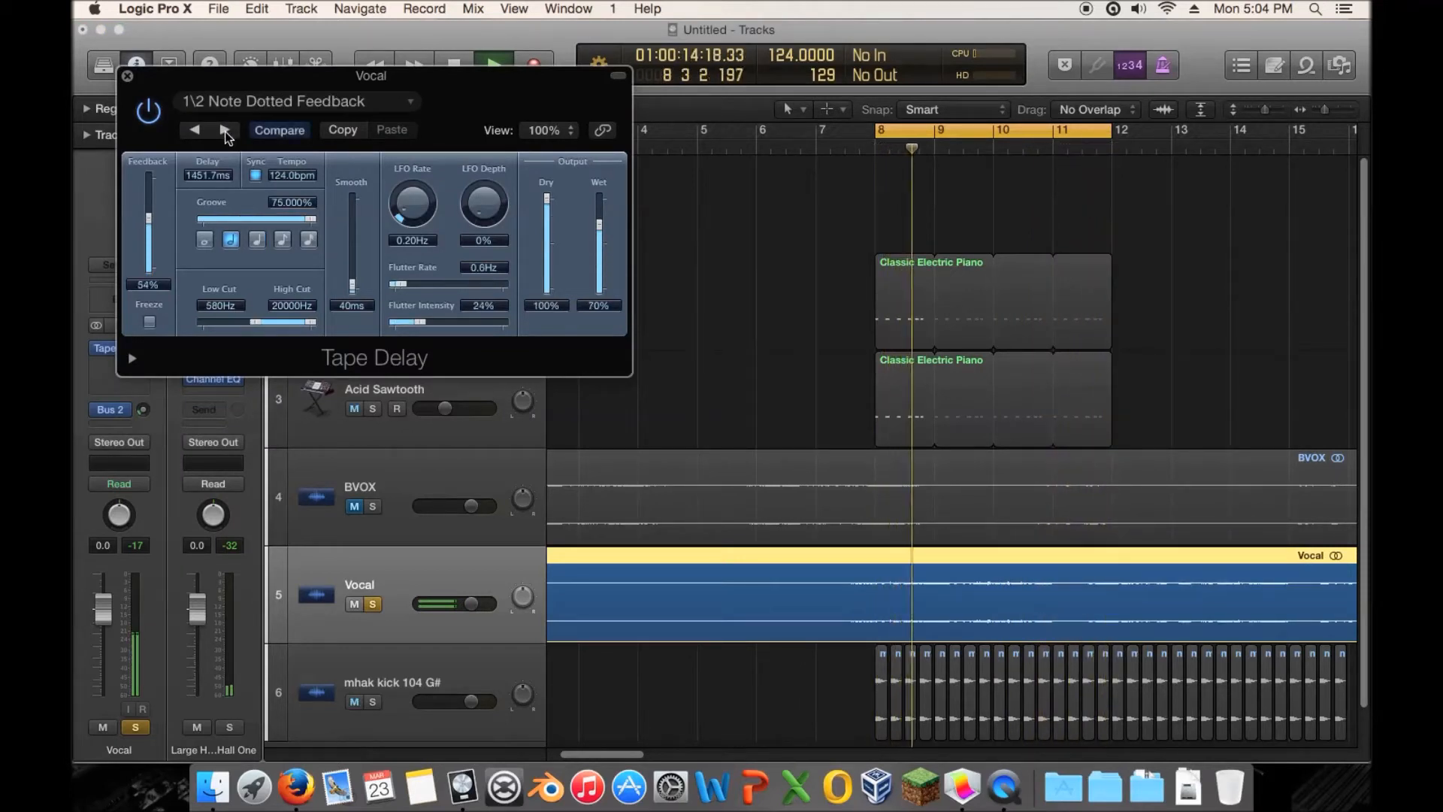
left_click(248, 106)
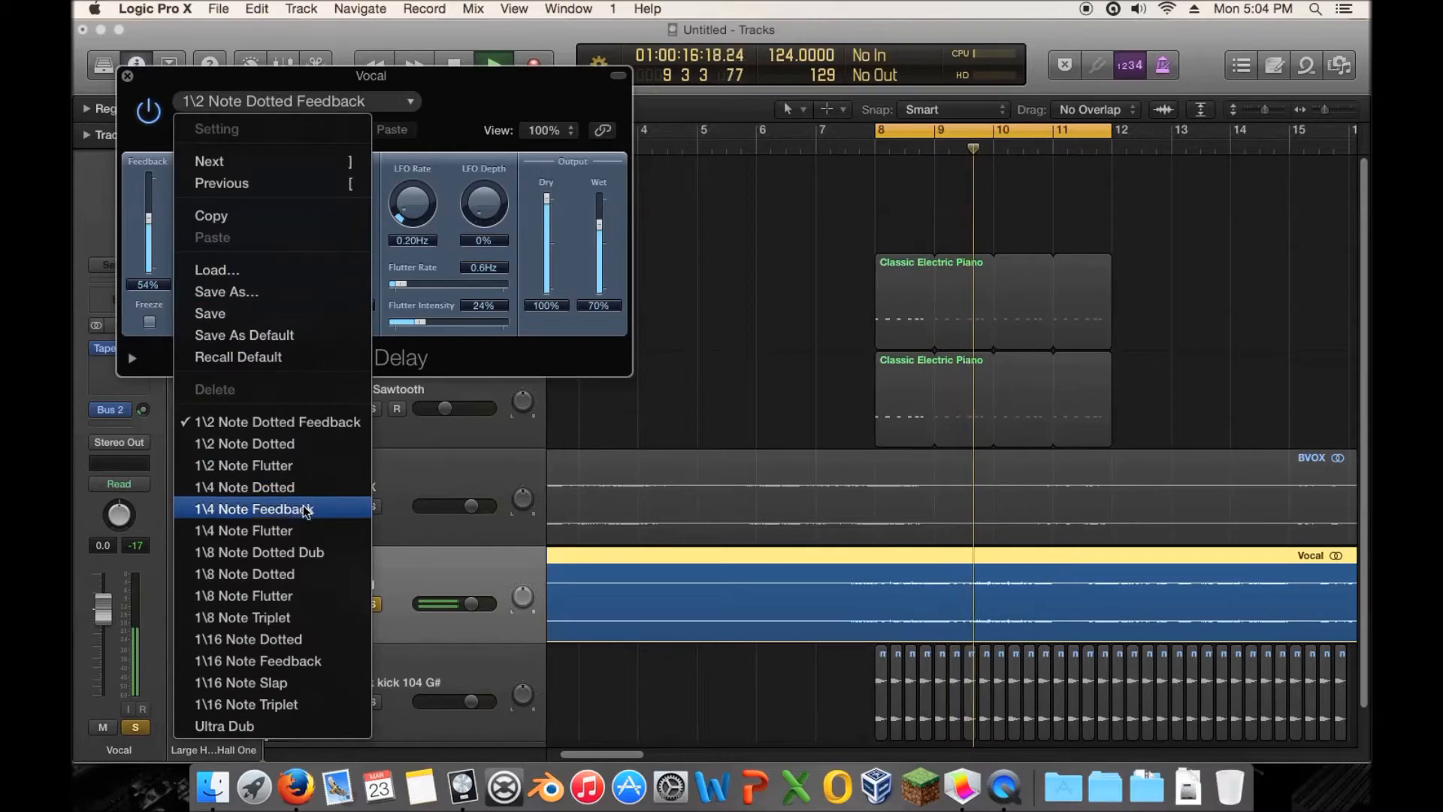
left_click(307, 598)
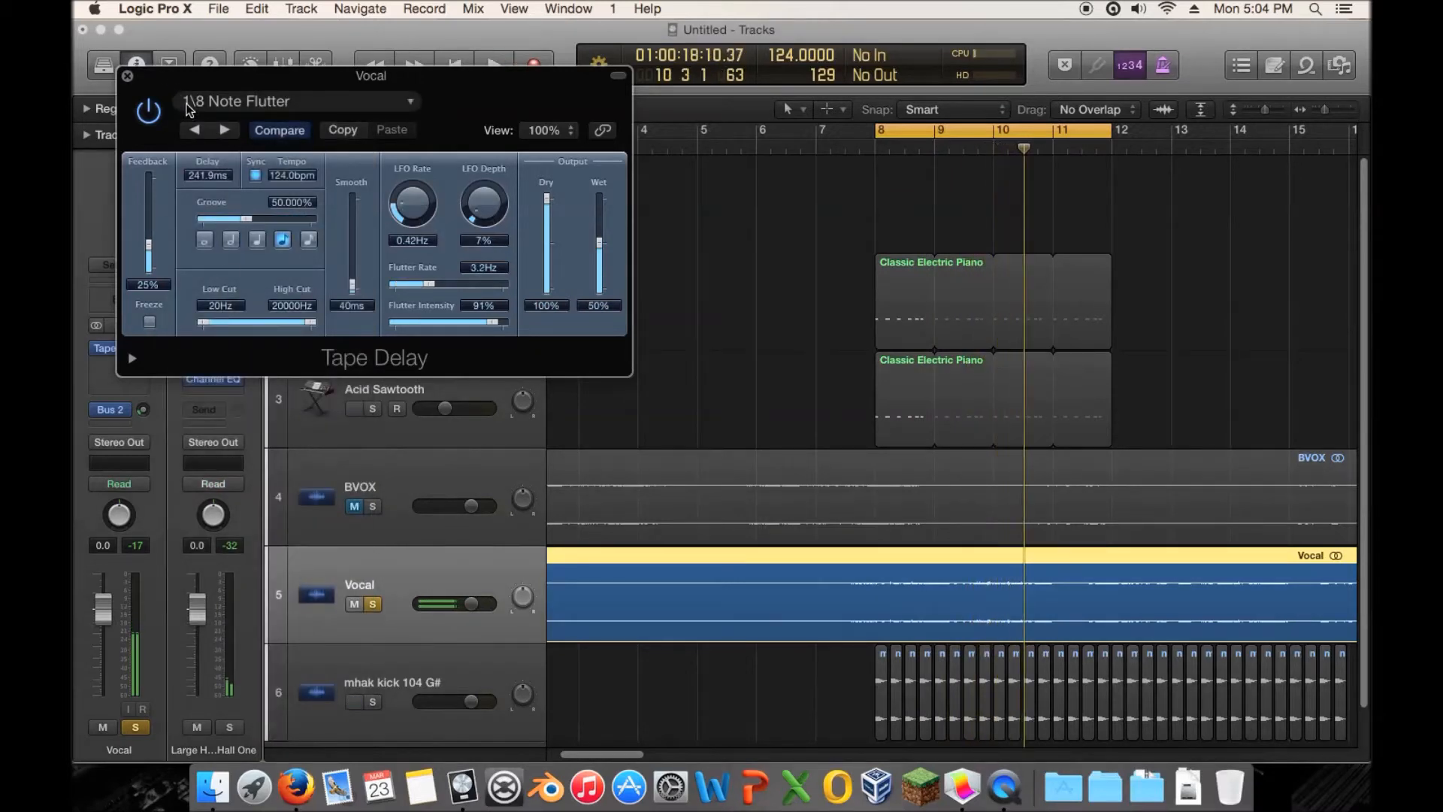
Switch the Tape Delay to the 1\8 Note Triplet preset with 100% dry and 15% wet output, and stop playback.
left_click_drag(199, 84, 332, 106)
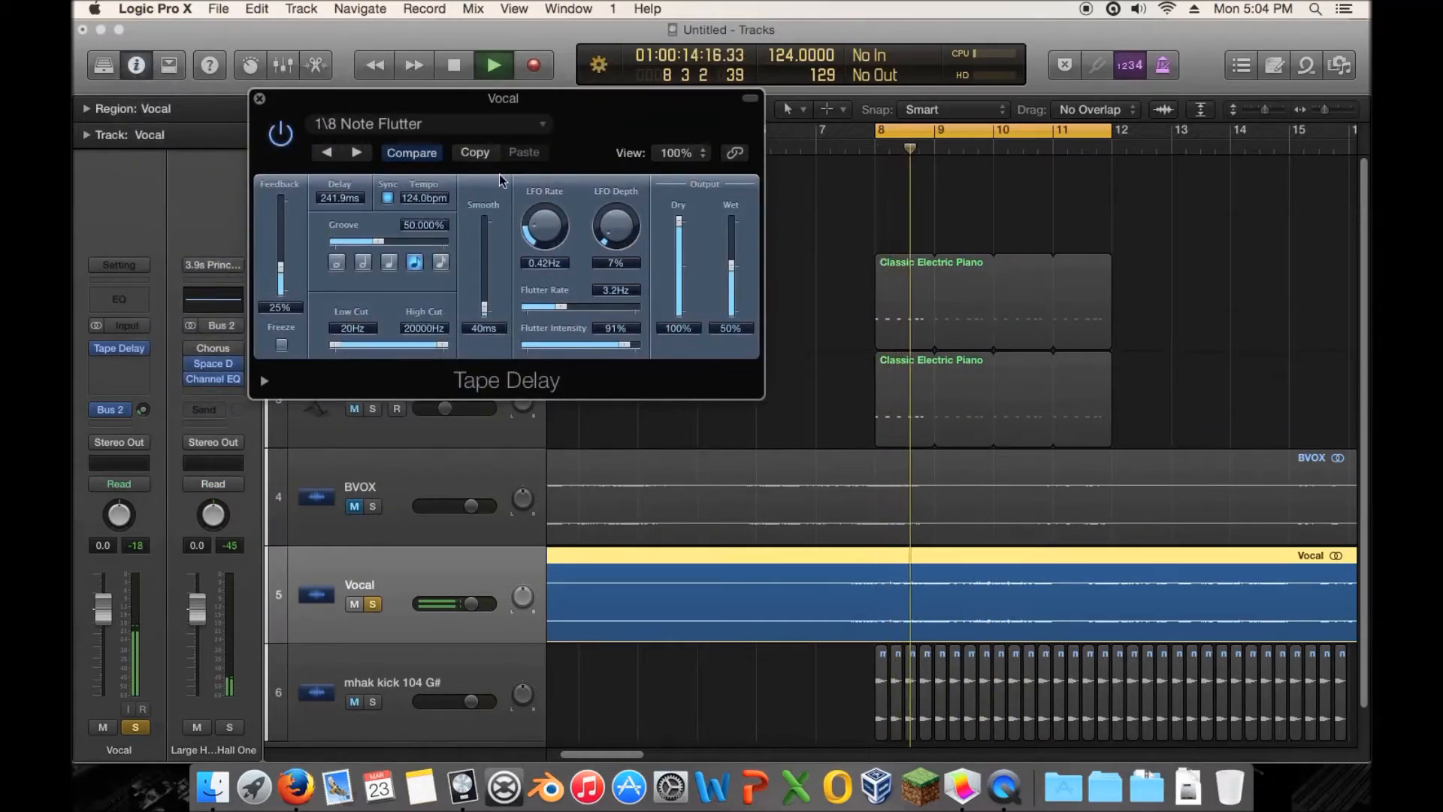
left_click(360, 153)
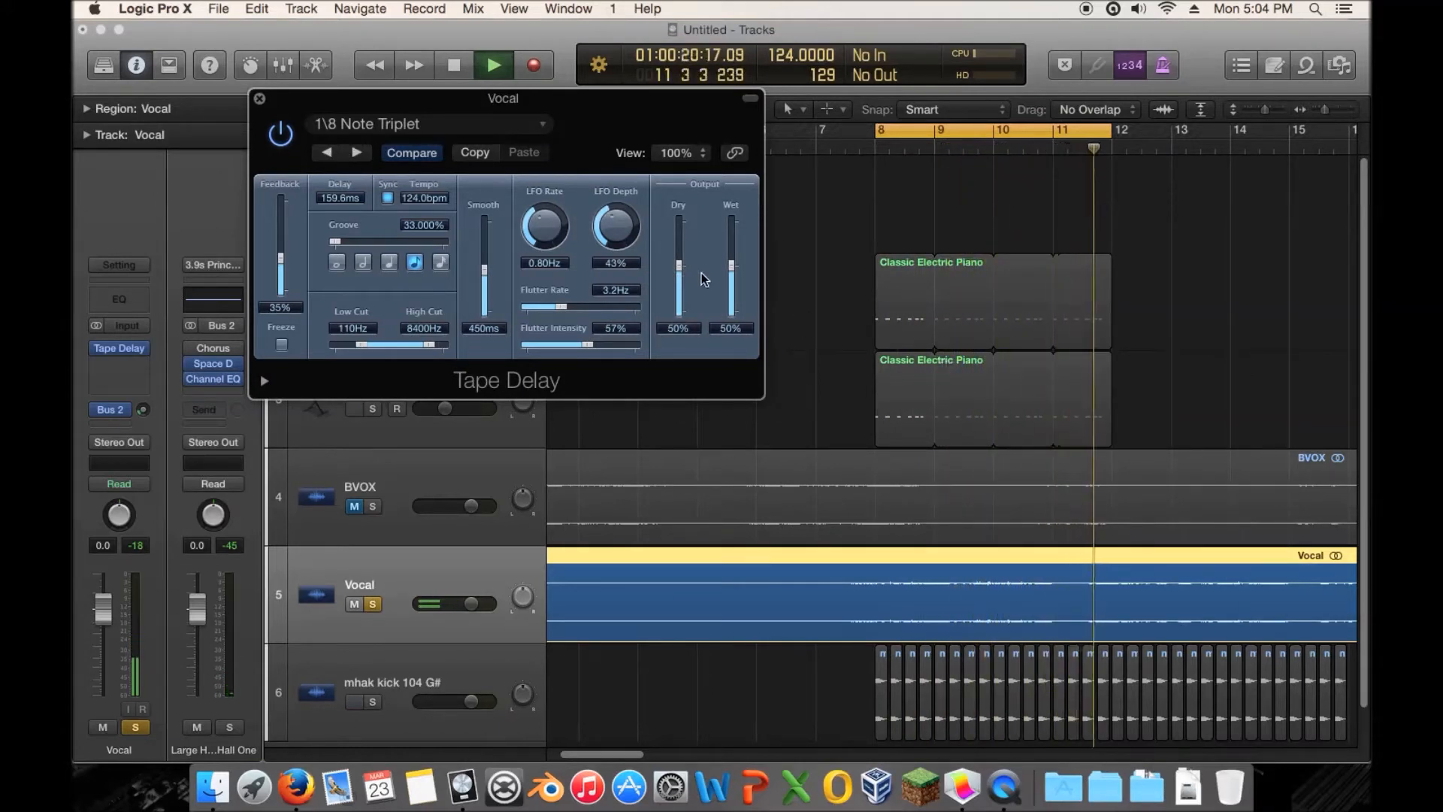
left_click_drag(732, 266, 679, 126)
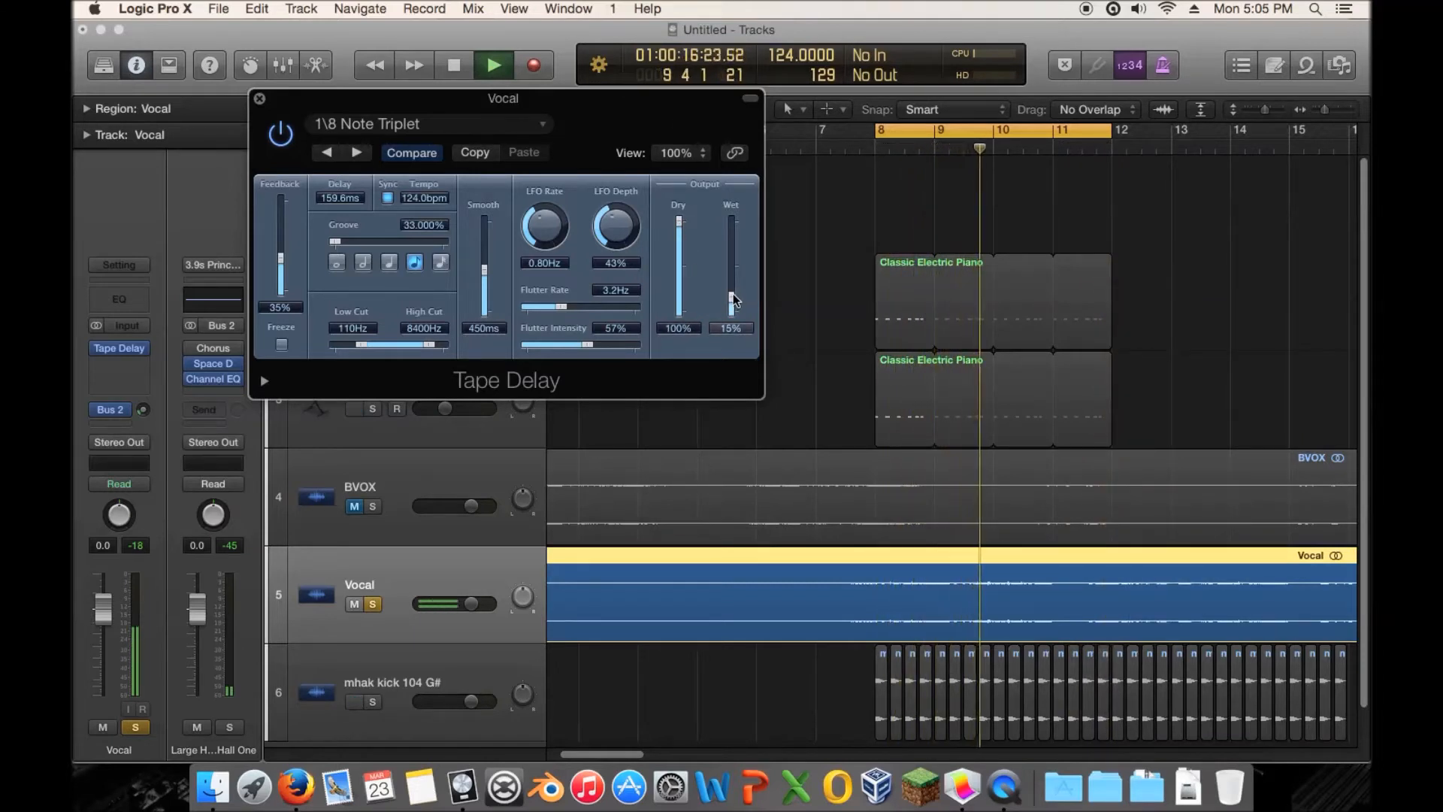
left_click(260, 98)
key("space")
Add a Bus 10 send at 0.0 dB to the Vocal track and move the Tape Delay onto the Bus 10 aux.
left_click(113, 410)
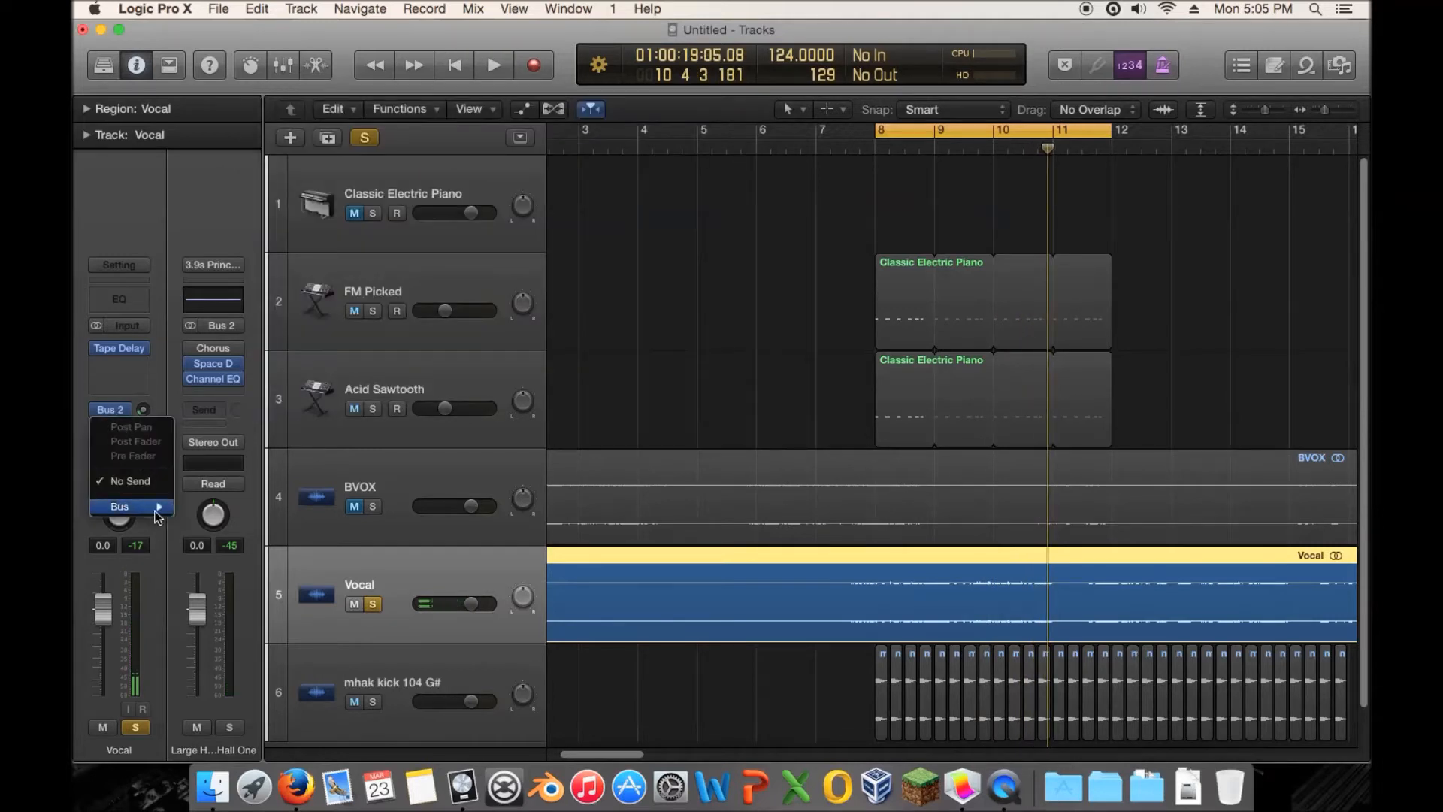
mouse_move(150, 507)
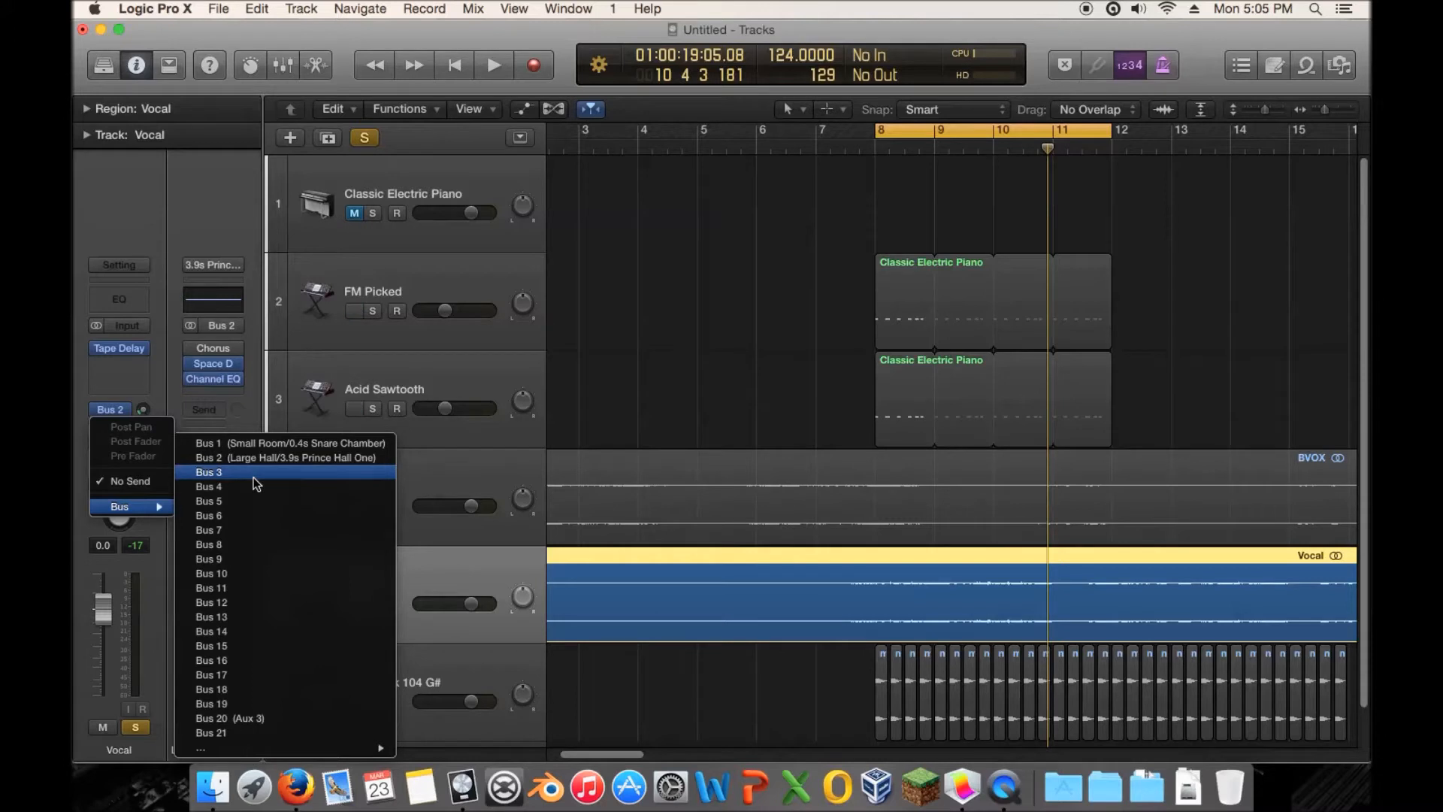
left_click(249, 576)
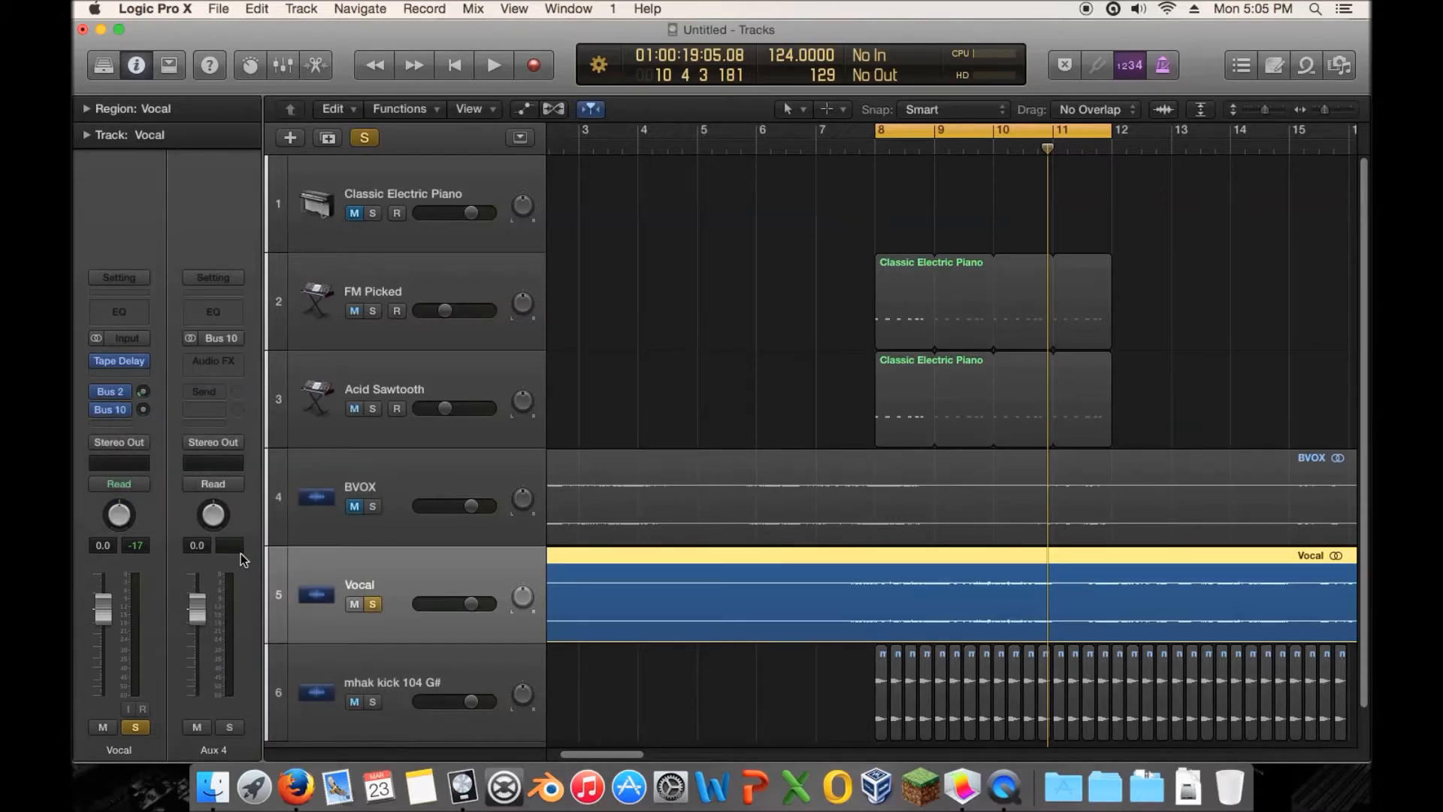
left_click_drag(120, 363, 206, 359)
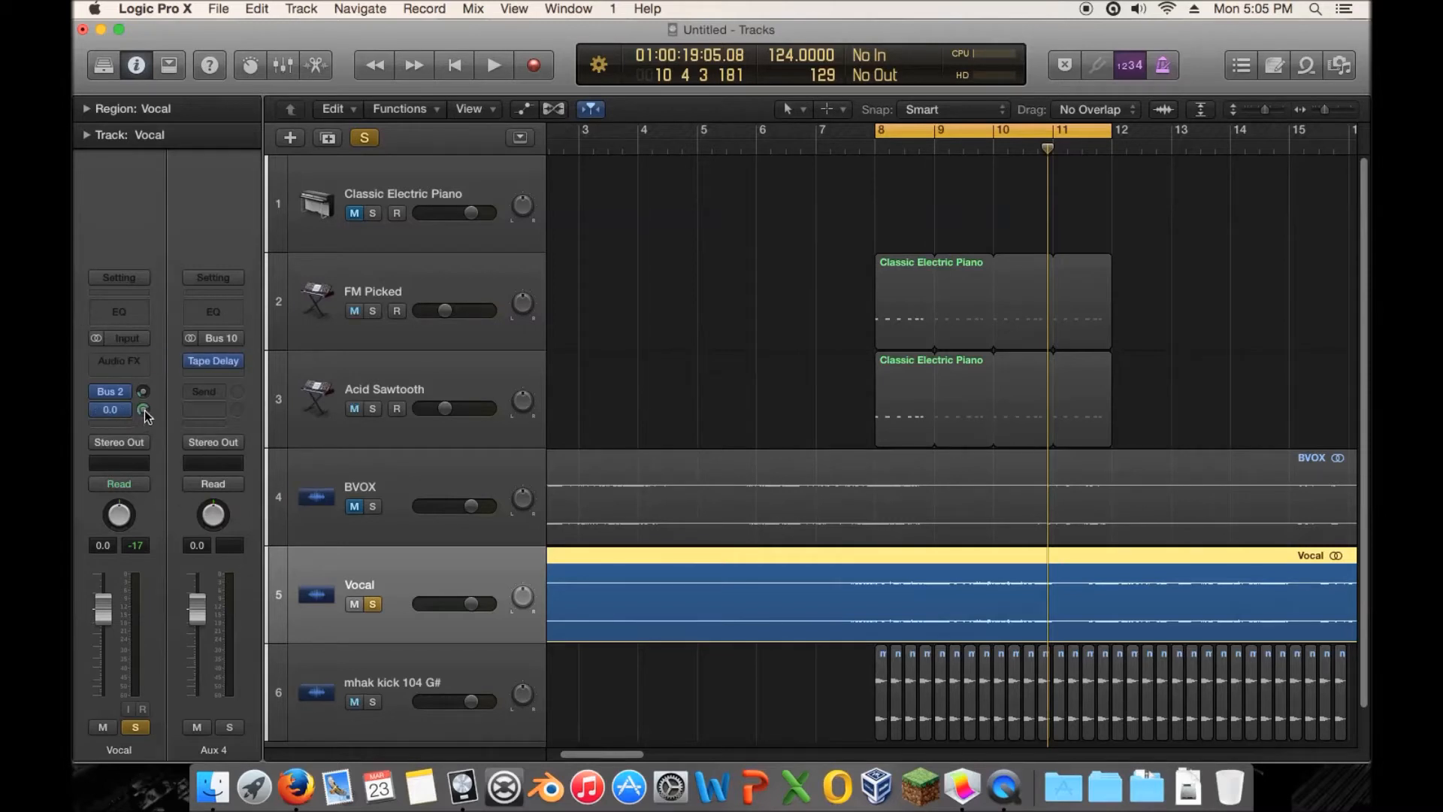
Set the aux Tape Delay's dry output to 0%, fine-tune its wet level while listening, and stop playback.
left_click(215, 361)
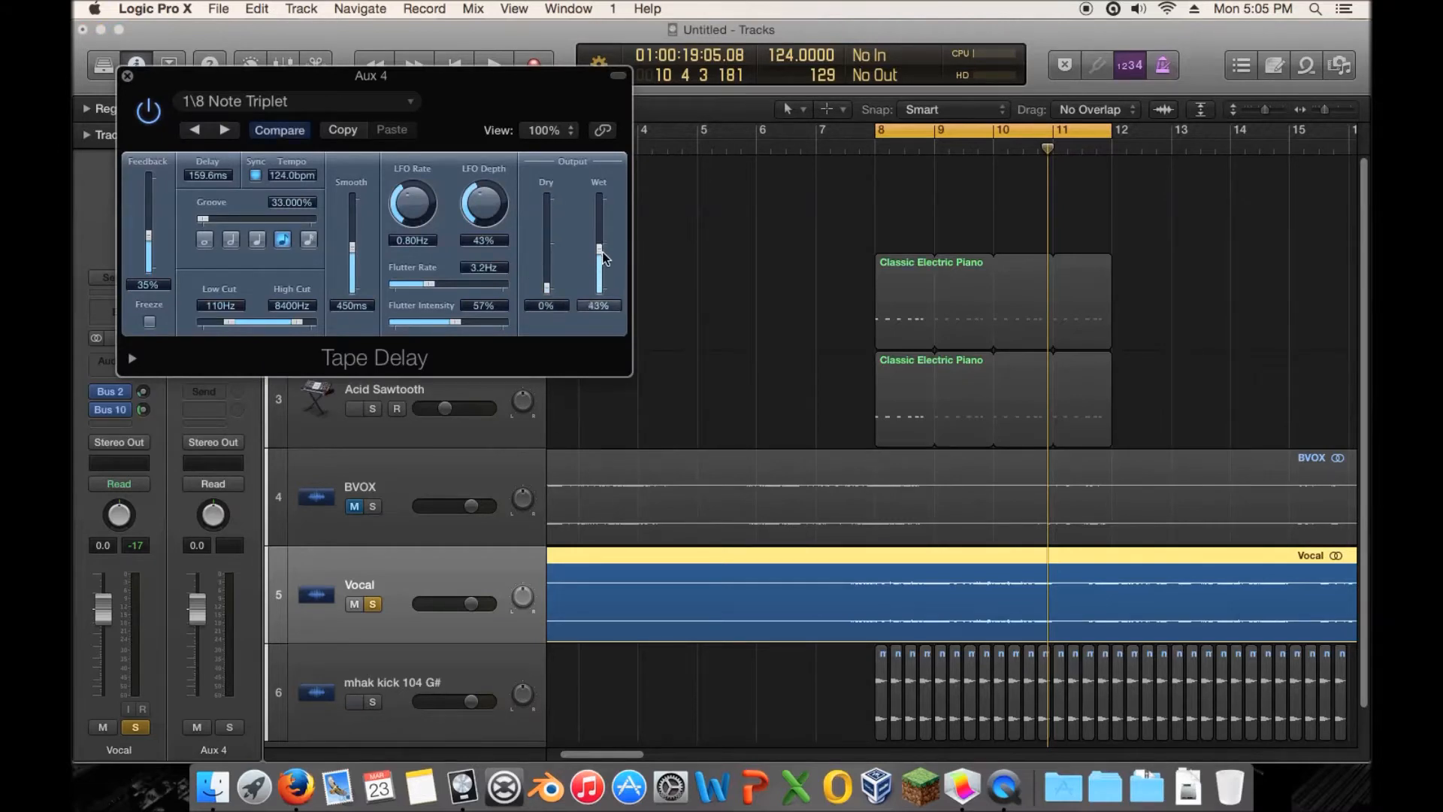
left_click_drag(602, 235, 603, 236)
key("space")
left_click_drag(603, 243, 603, 239)
left_click(127, 75)
key("space")
Insert a stereo Sample Delay after the Tape Delay on Aux 4 with 202 samples left and 1212 samples right, and stop playback.
left_click(237, 361)
mouse_move(276, 447)
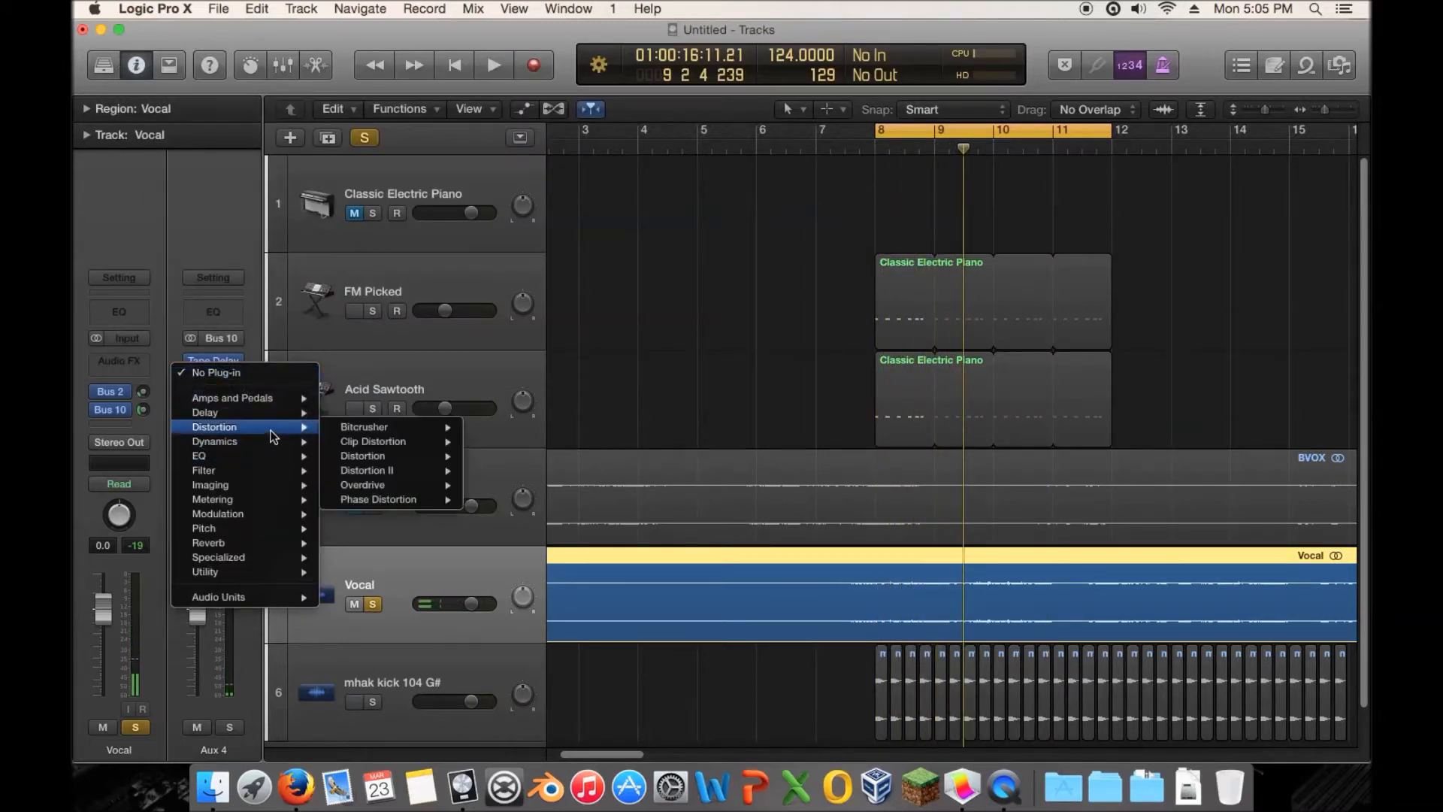
mouse_move(293, 413)
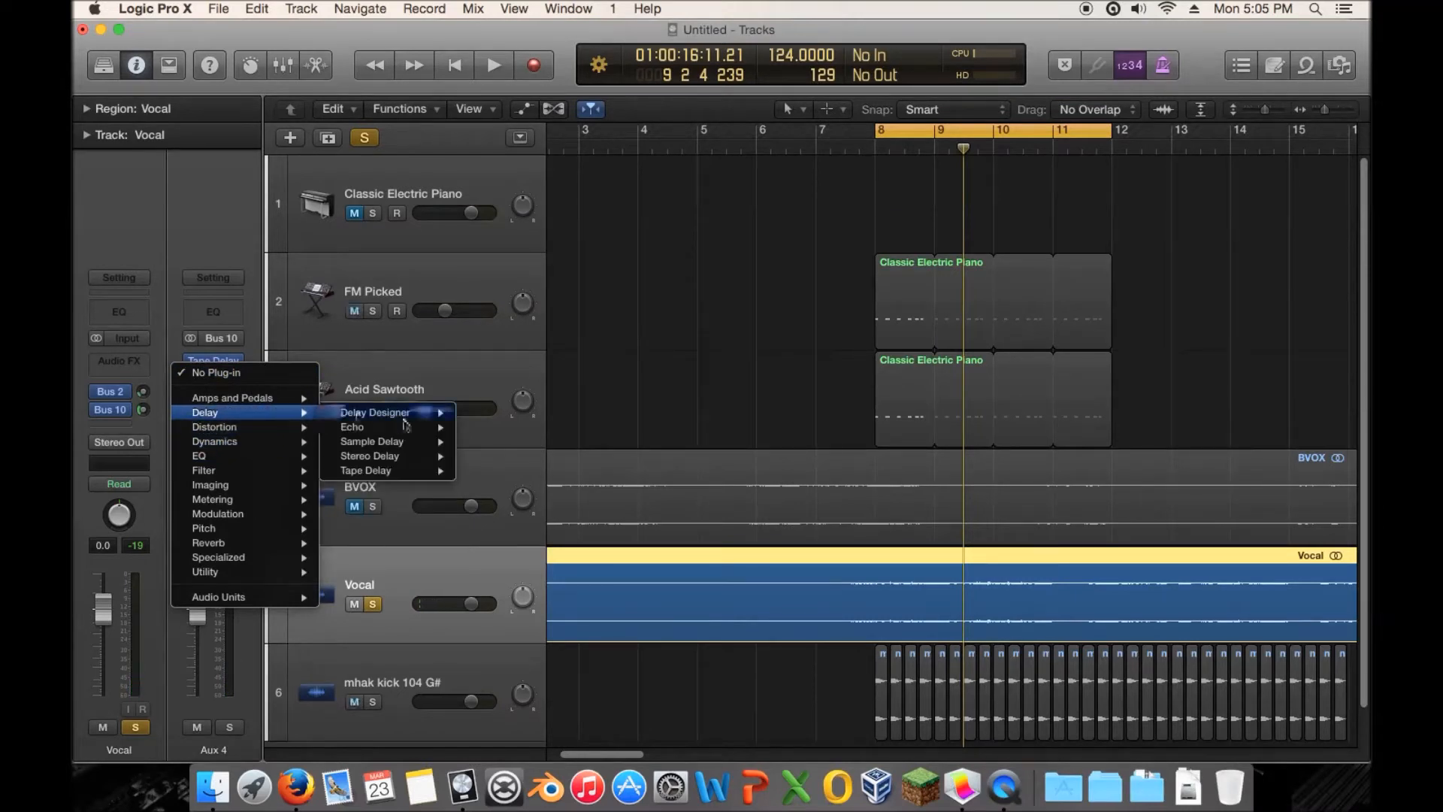
left_click(491, 445)
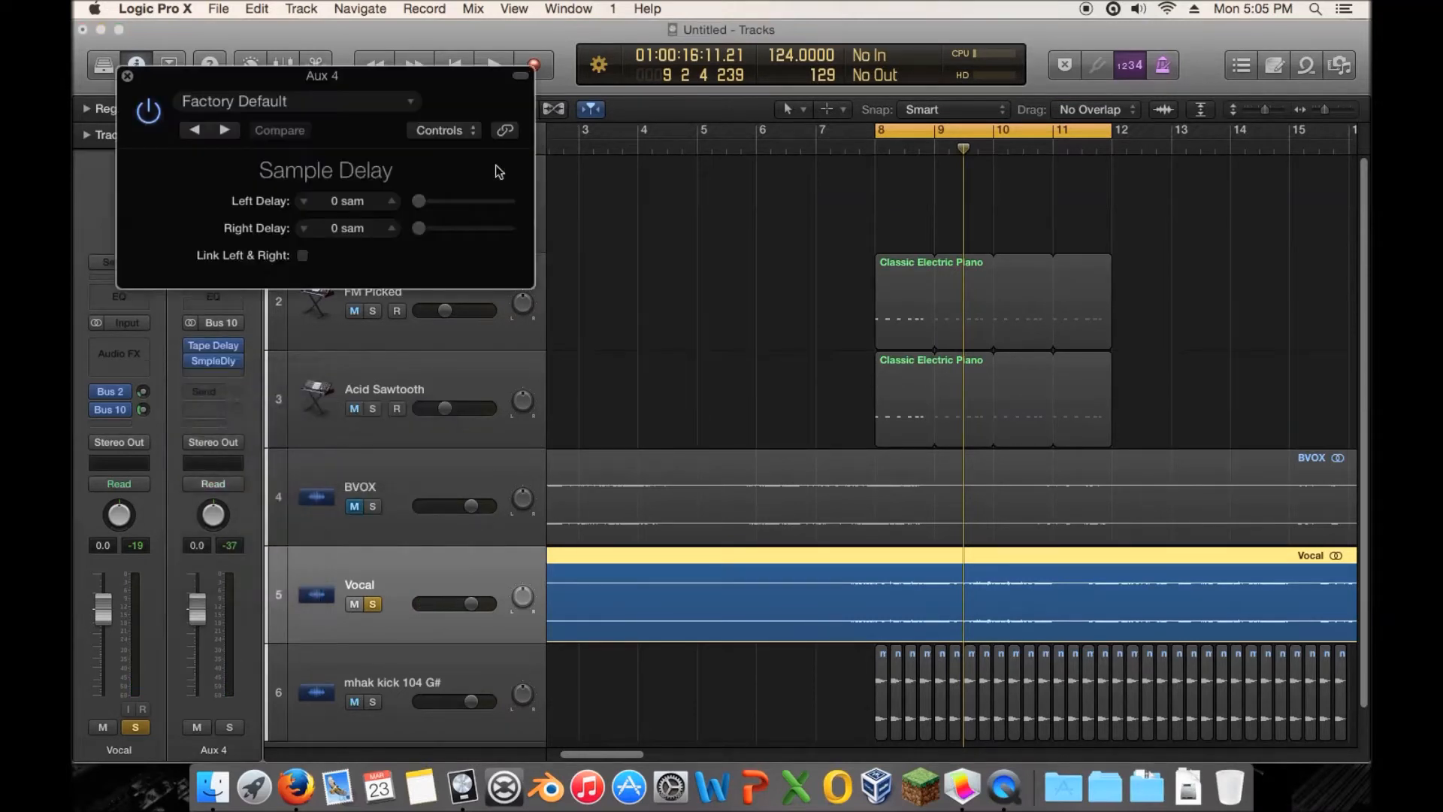
key("space")
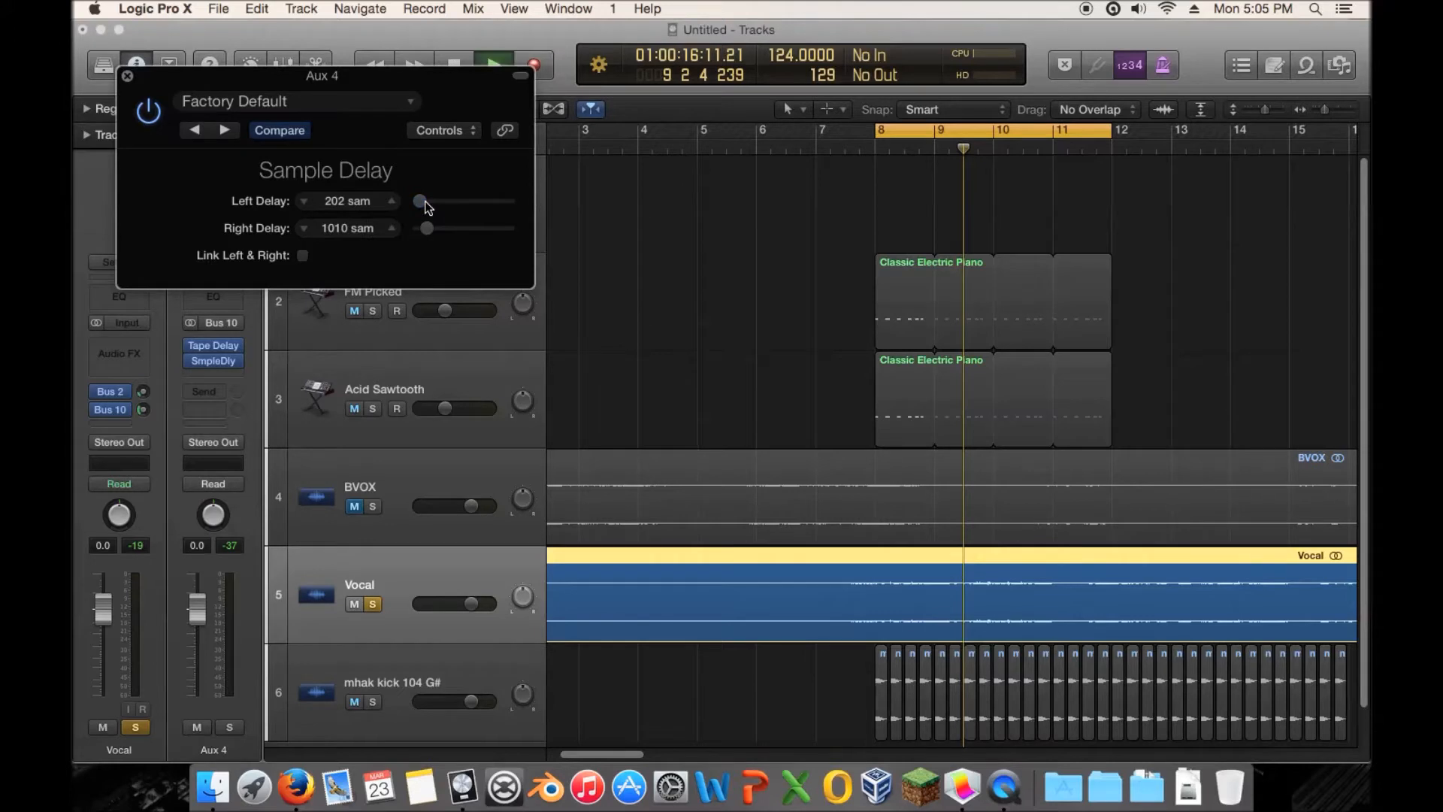
left_click_drag(427, 224, 430, 224)
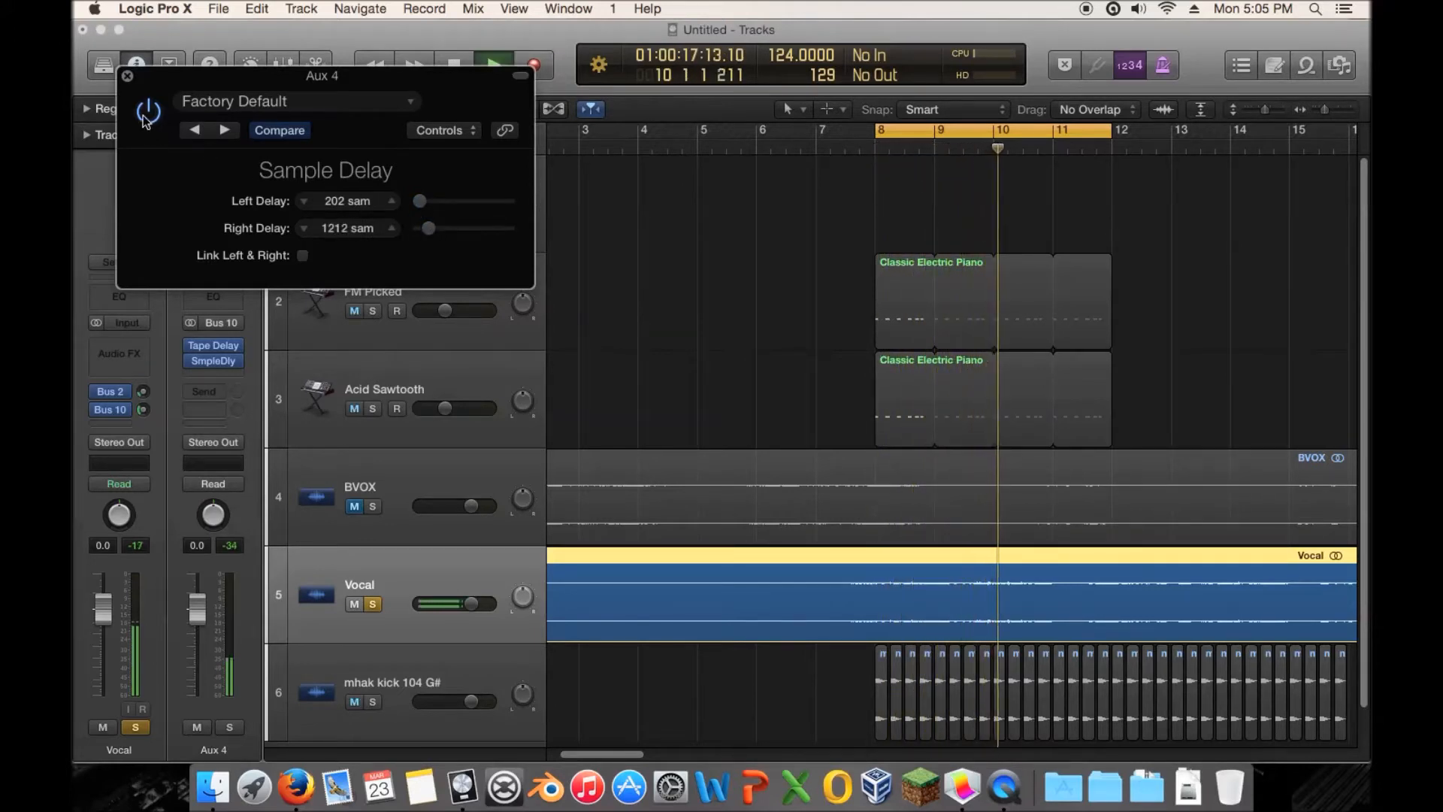
left_click(127, 76)
key("space")
Add a Bus 2 (Large Hall) send to Aux 4 and raise its level to about -11.2 dB during playback.
left_click(215, 387)
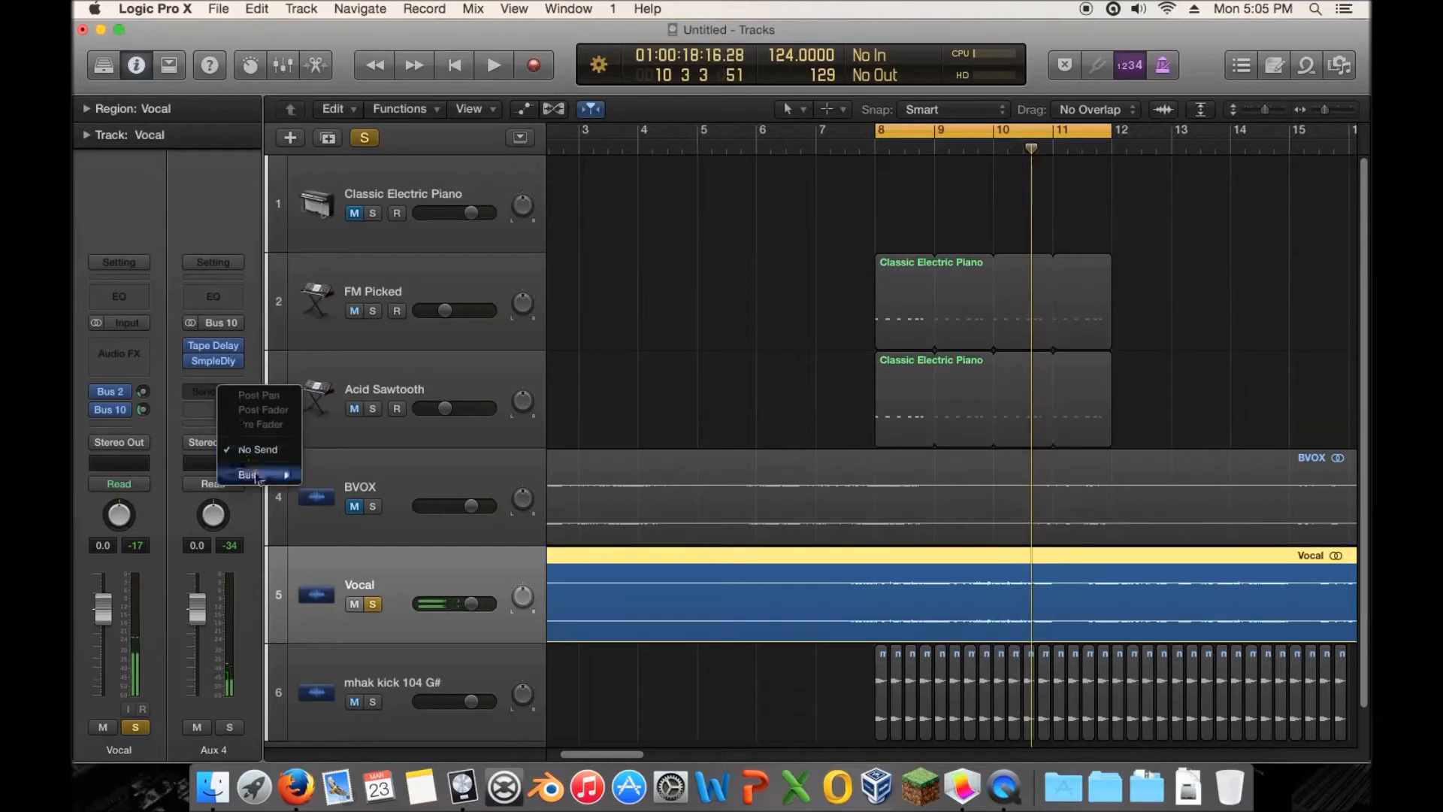
mouse_move(258, 474)
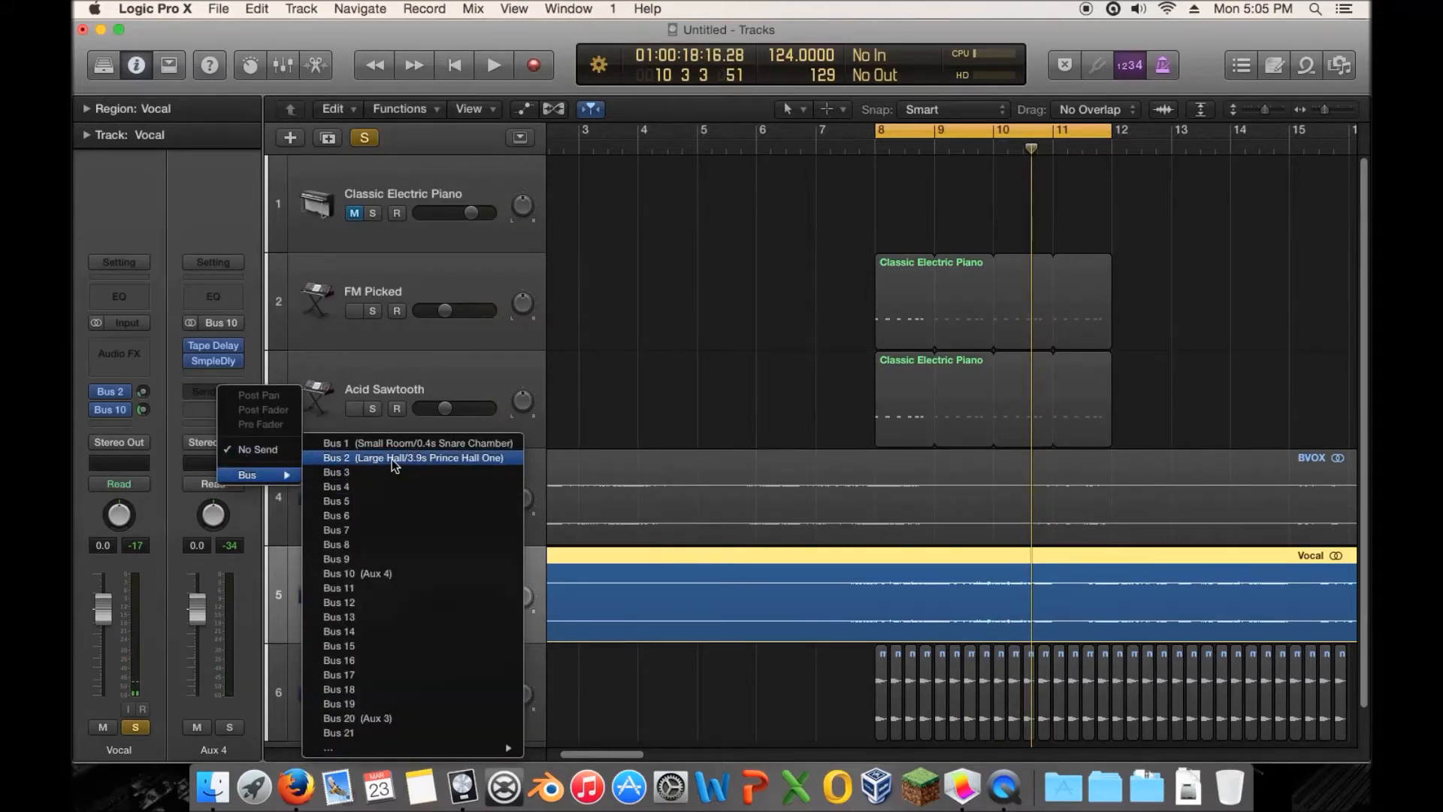
left_click(358, 456)
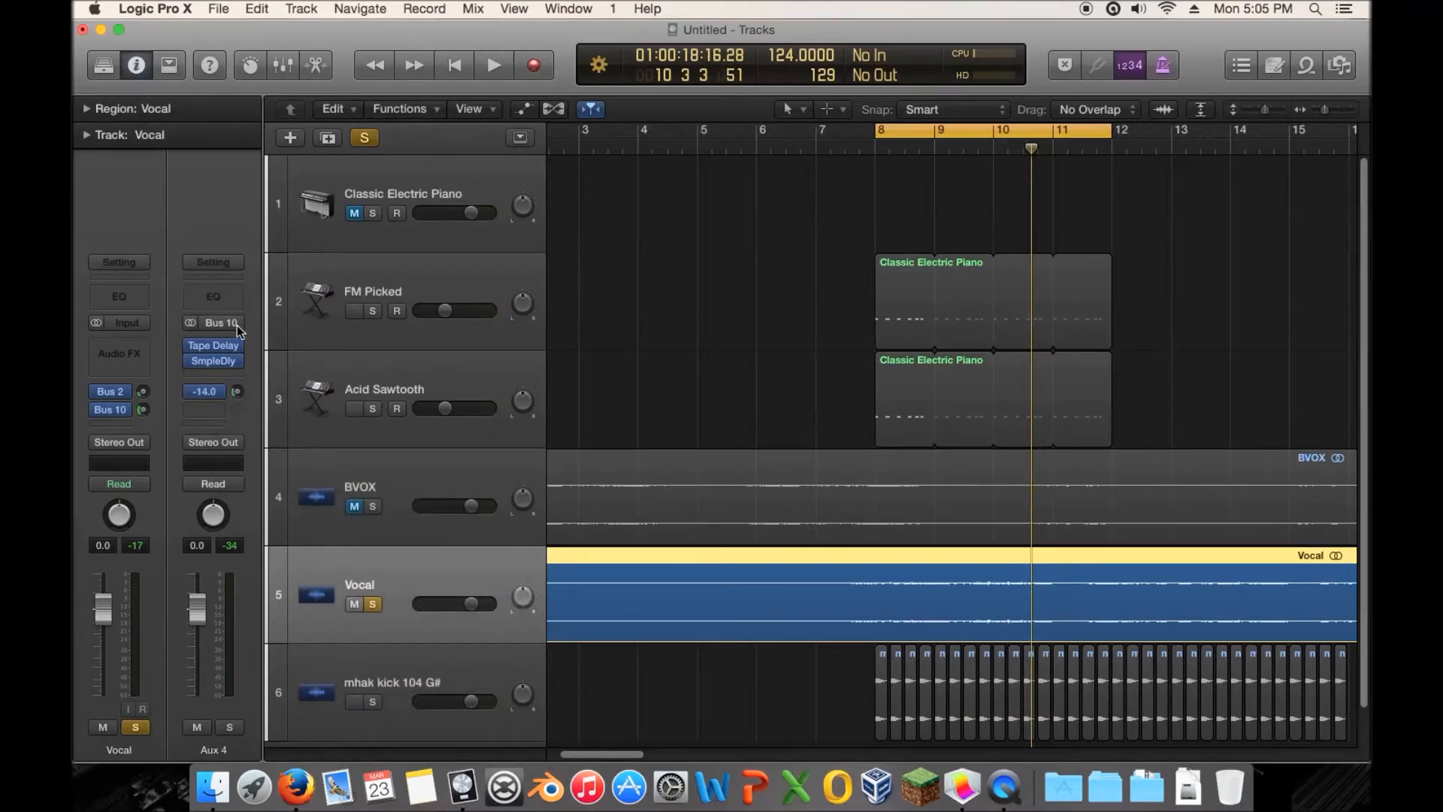
key("space")
left_click_drag(238, 392, 238, 380)
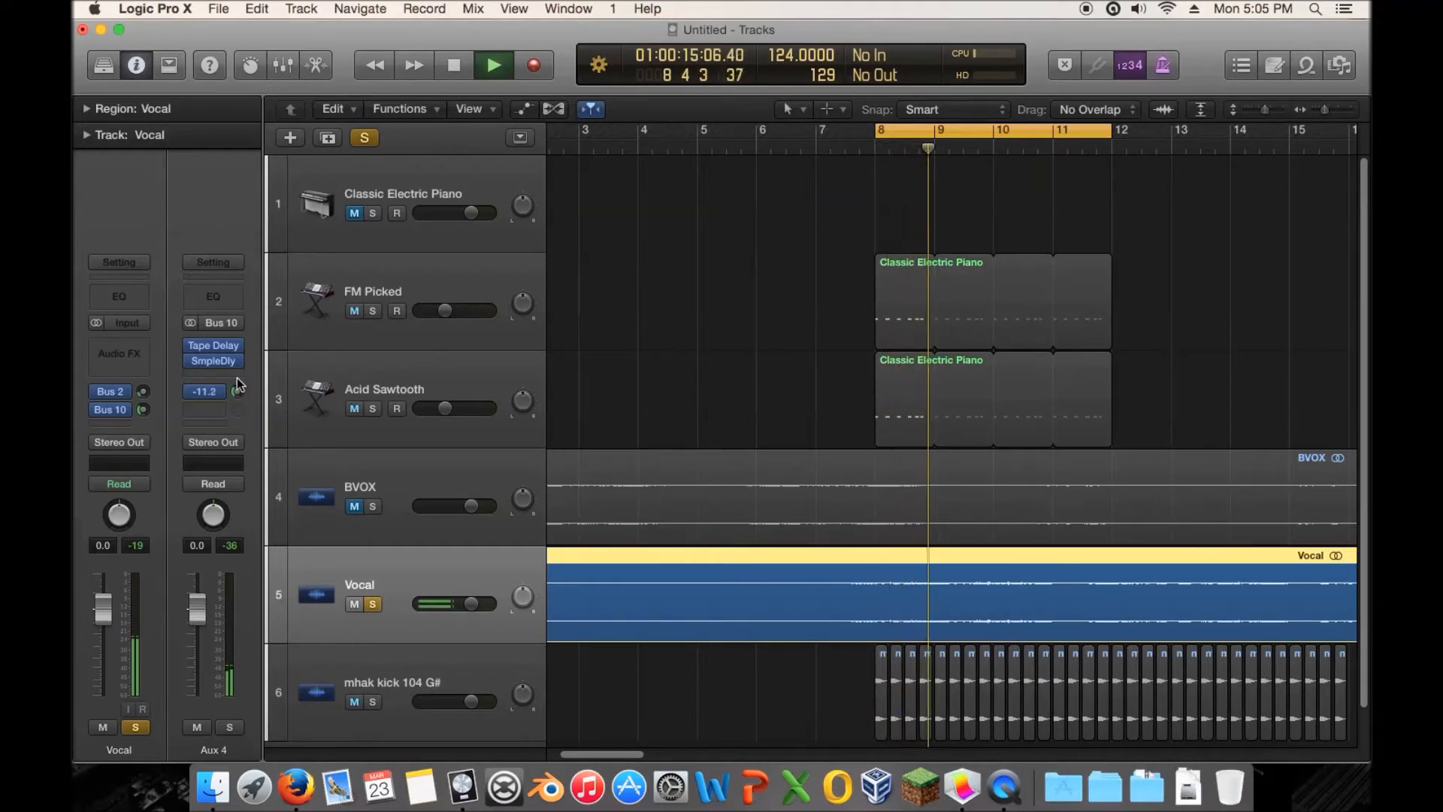
Audition Aux 4 soloed without the Vocal solo, and clear the remaining solo to hear the full mix.
left_click(230, 727)
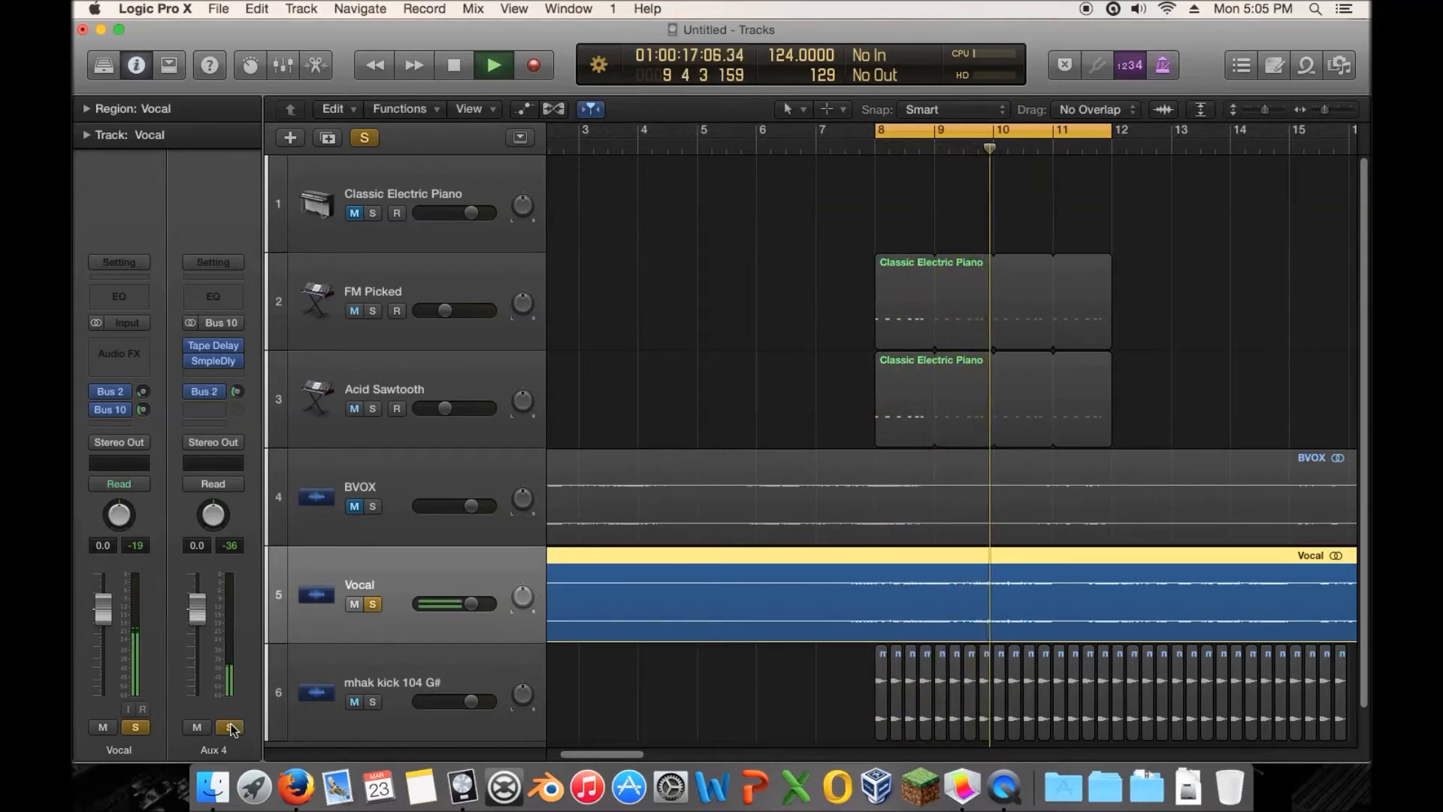
left_click(135, 728)
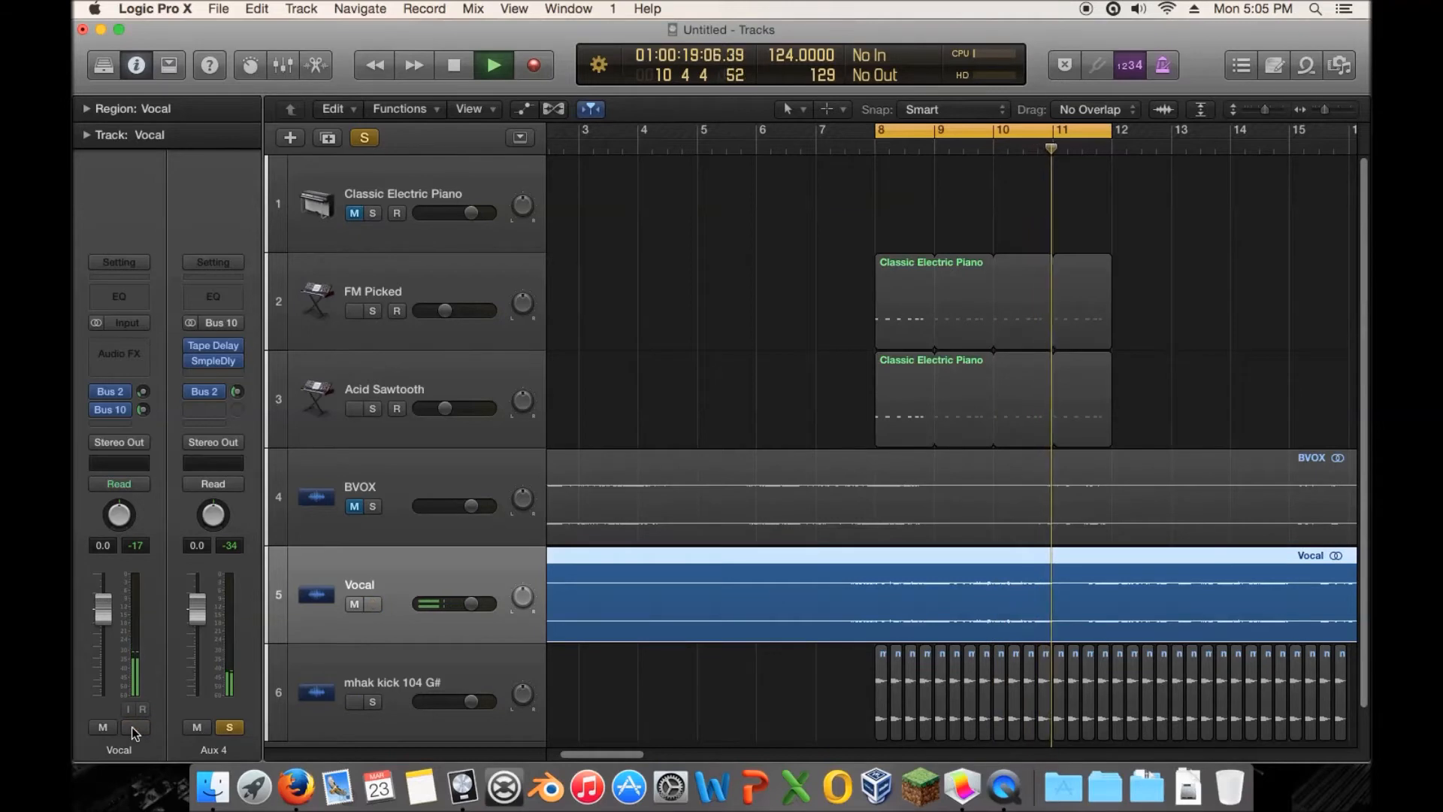
left_click(230, 727)
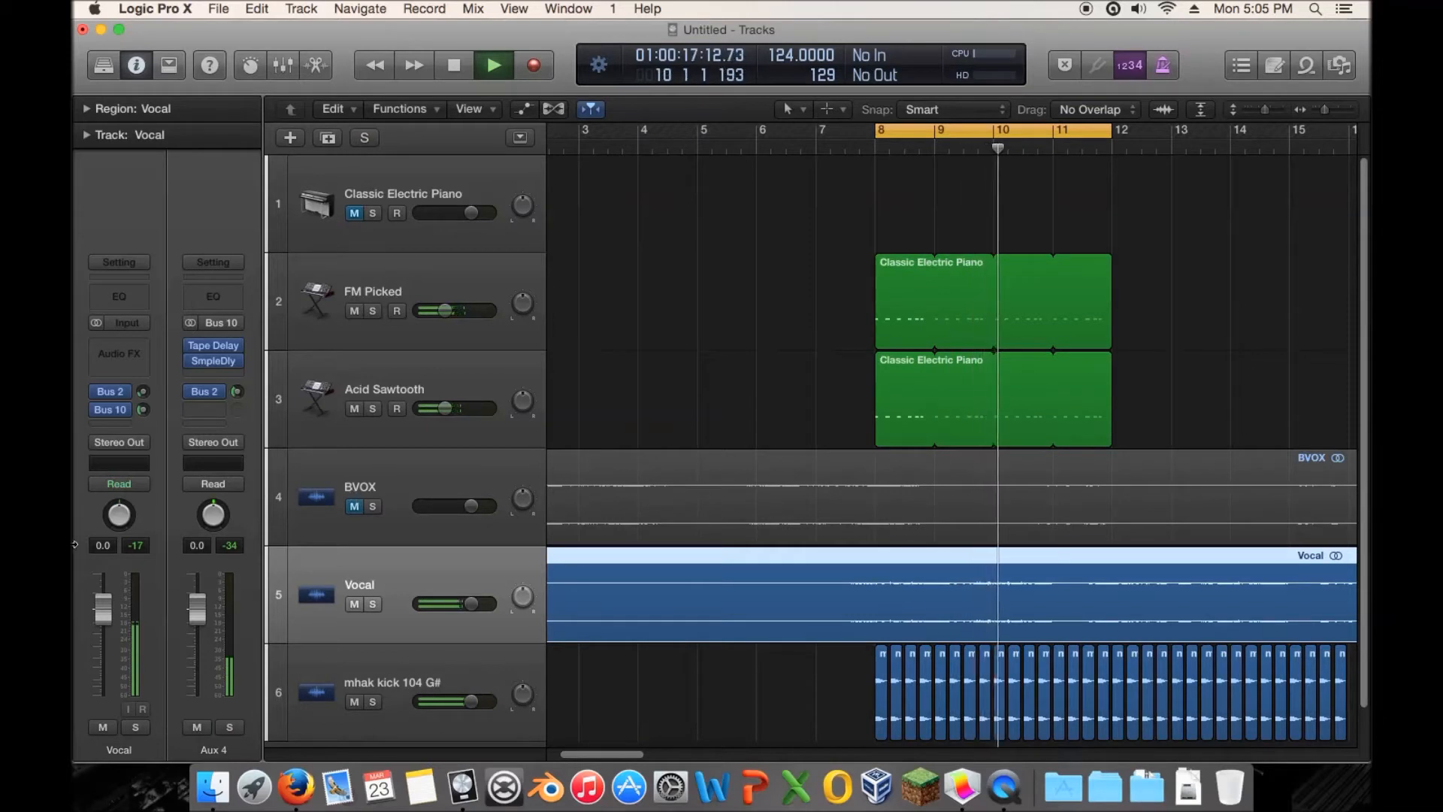
Lower the Vocal track's Bus 10 send level and unmute the BVOX track.
mouse_move(144, 410)
left_mouse_down()
mouse_move(144, 386)
mouse_move(140, 410)
left_mouse_up()
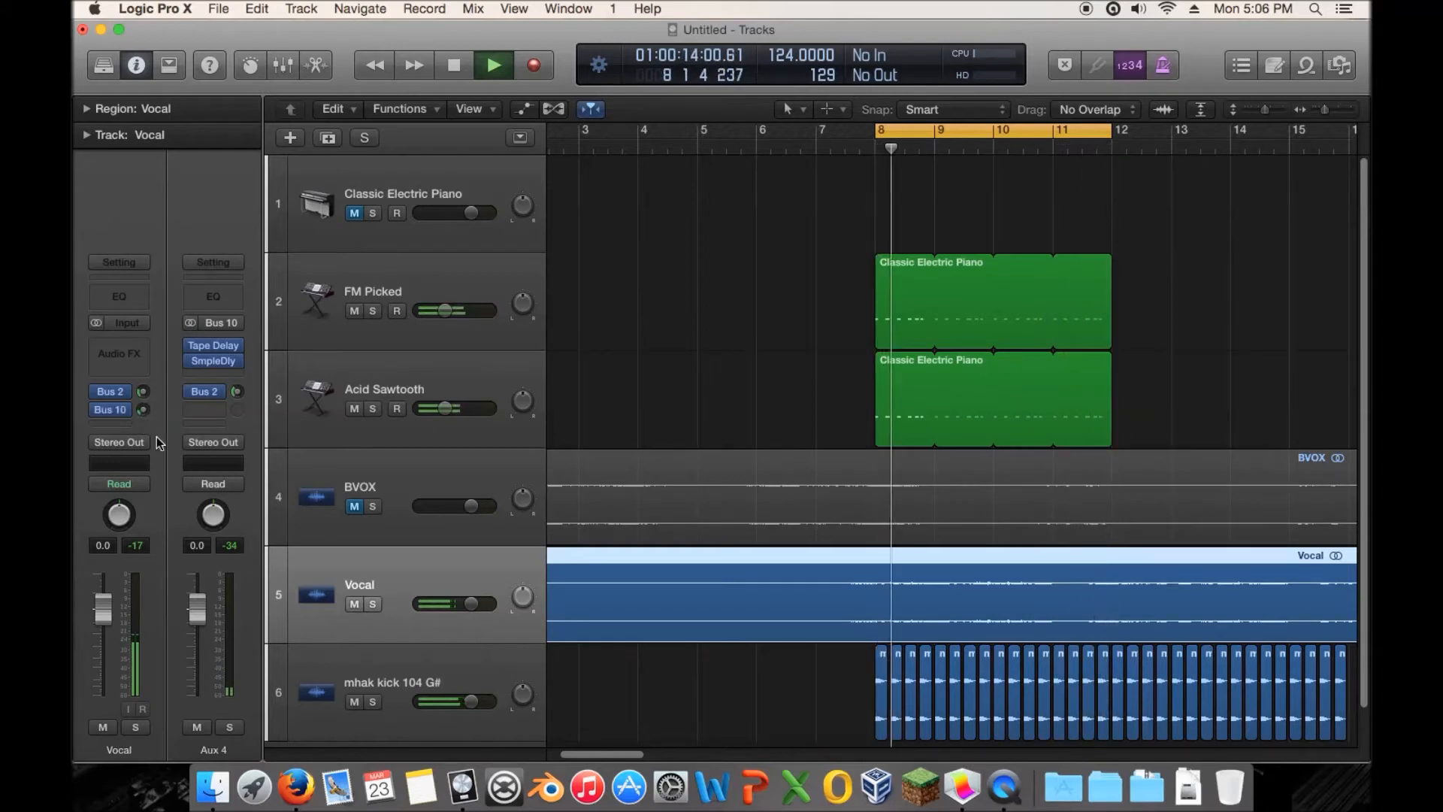
left_click(354, 507)
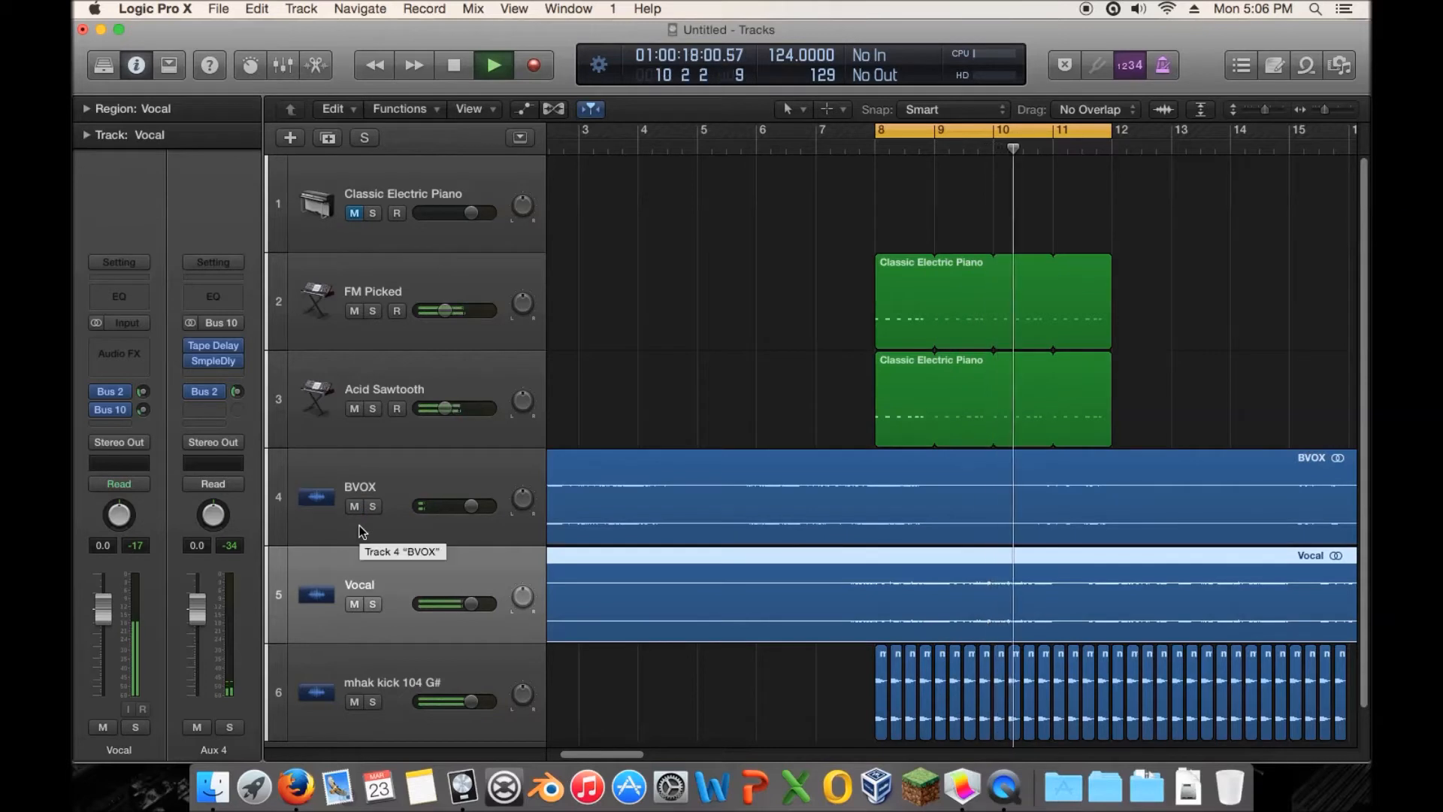
Solo the Vocal track and insert a Space Designer reverb on it with the Trance preset.
left_click(136, 727)
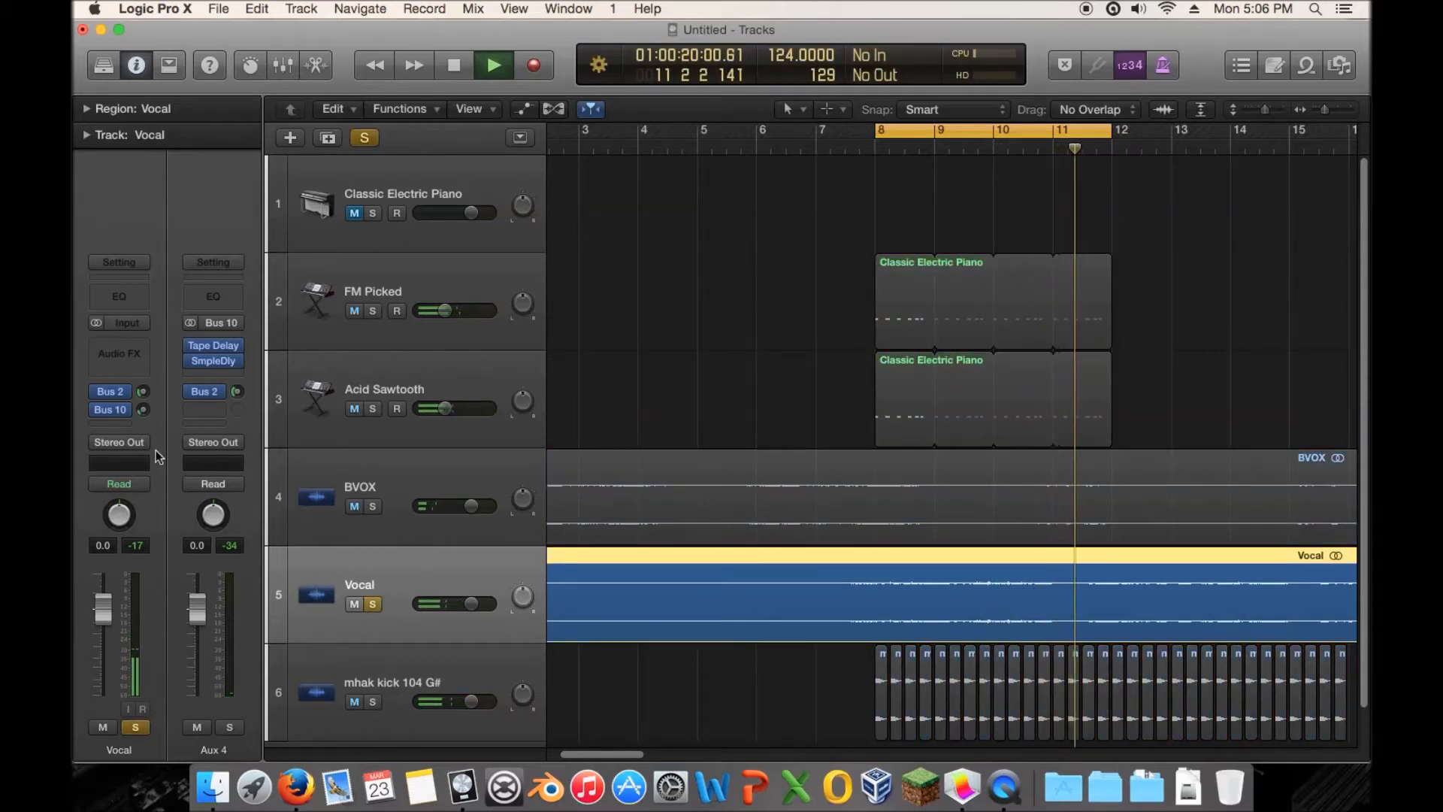
left_click(143, 347)
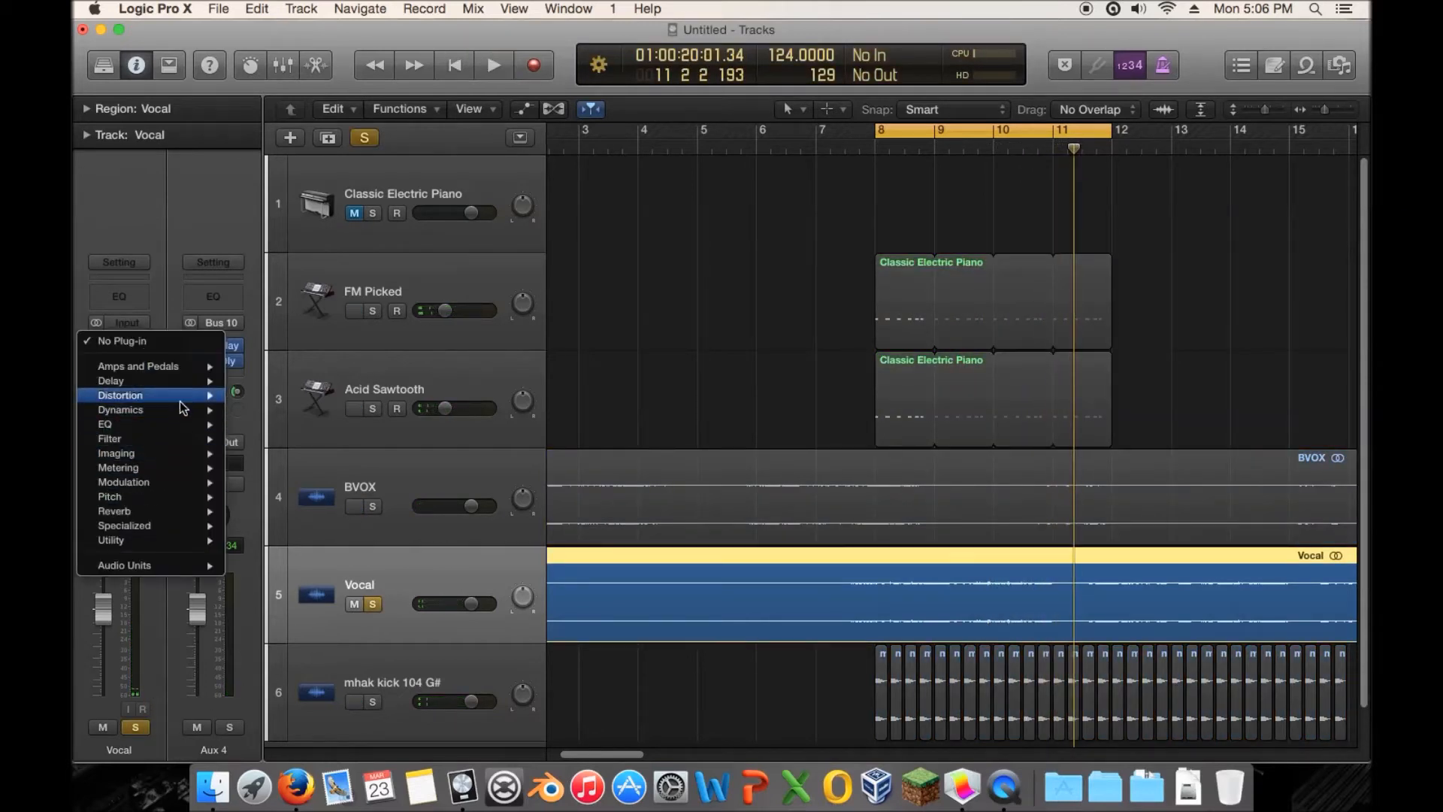
mouse_move(182, 517)
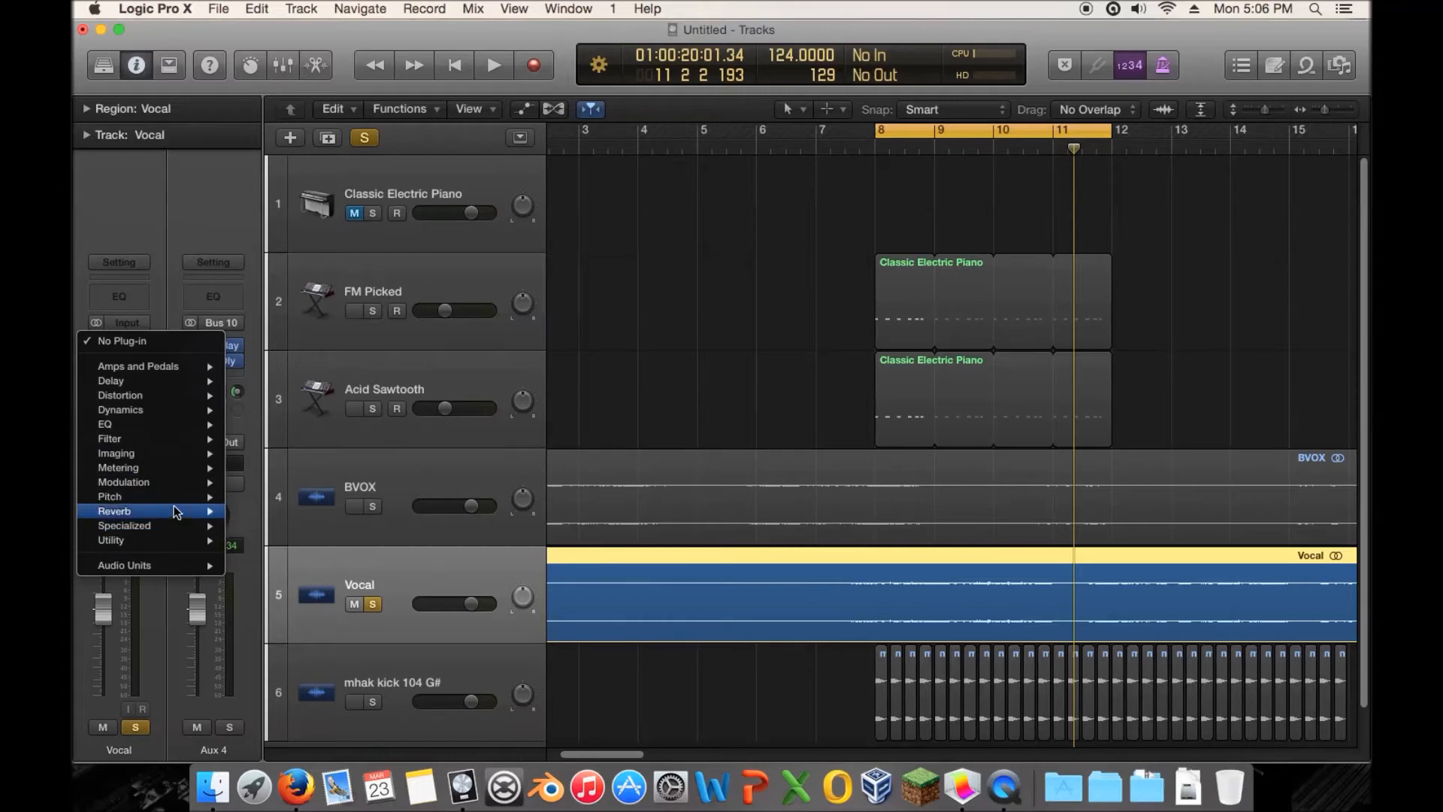
mouse_move(339, 557)
left_click(387, 558)
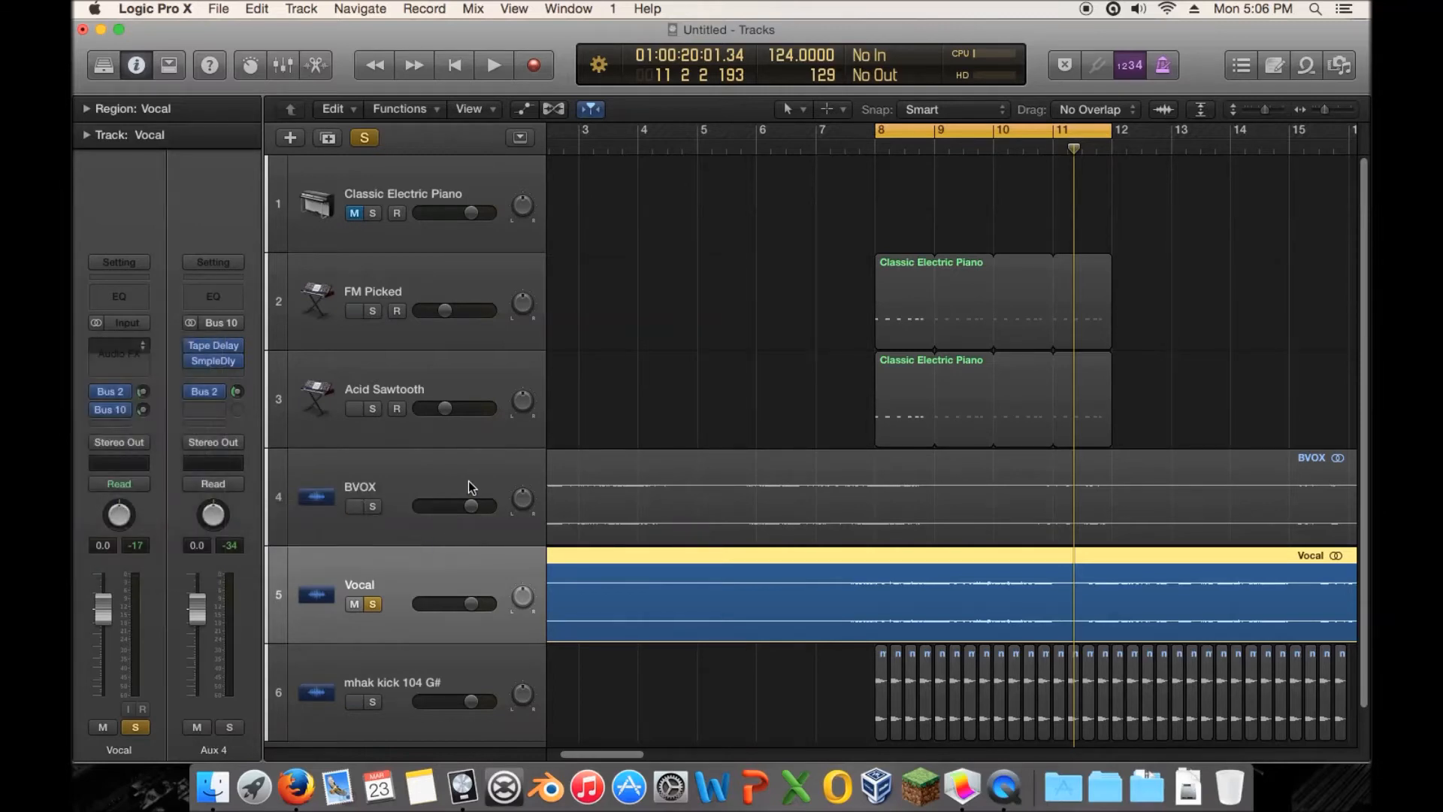
left_click(294, 103)
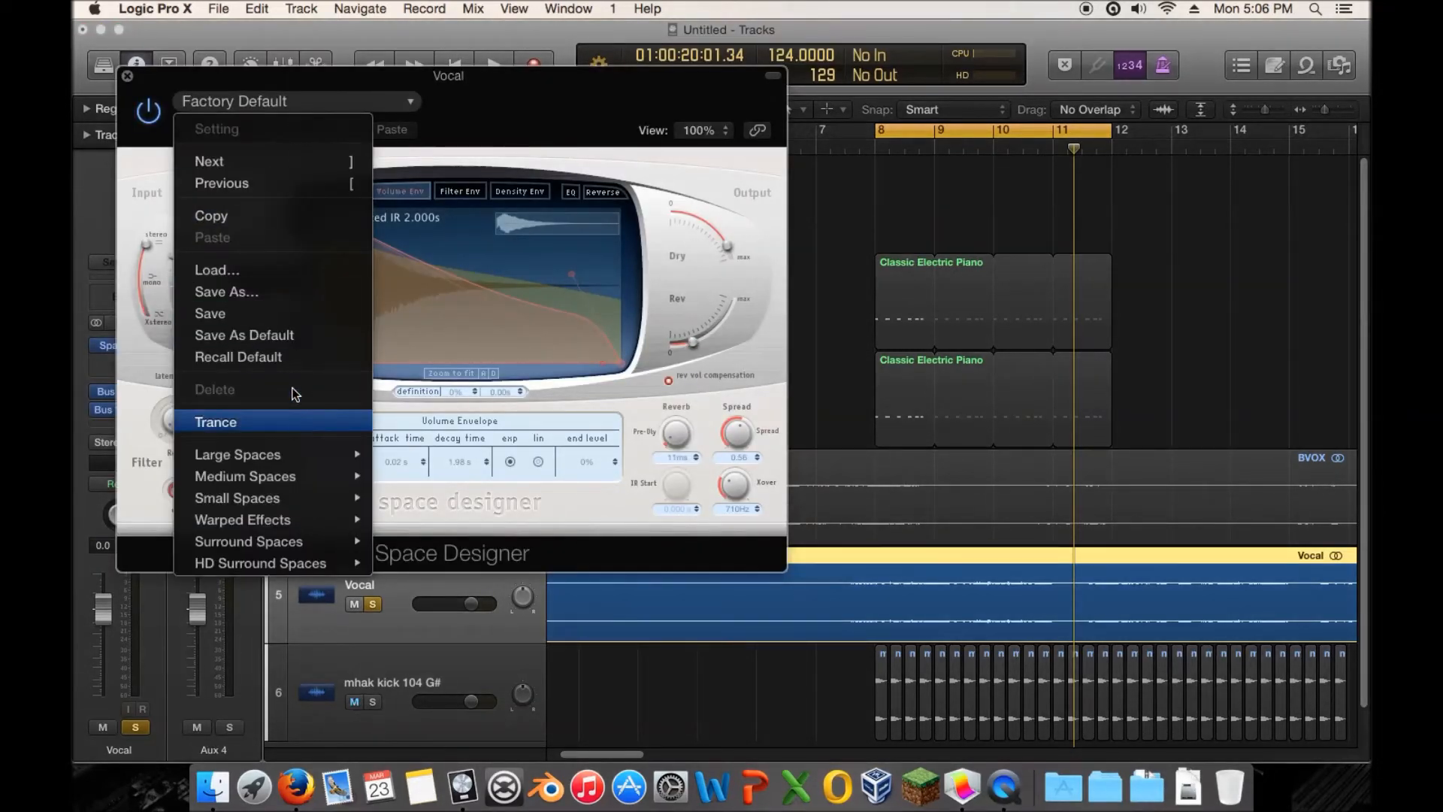
left_click(296, 419)
left_click(127, 76)
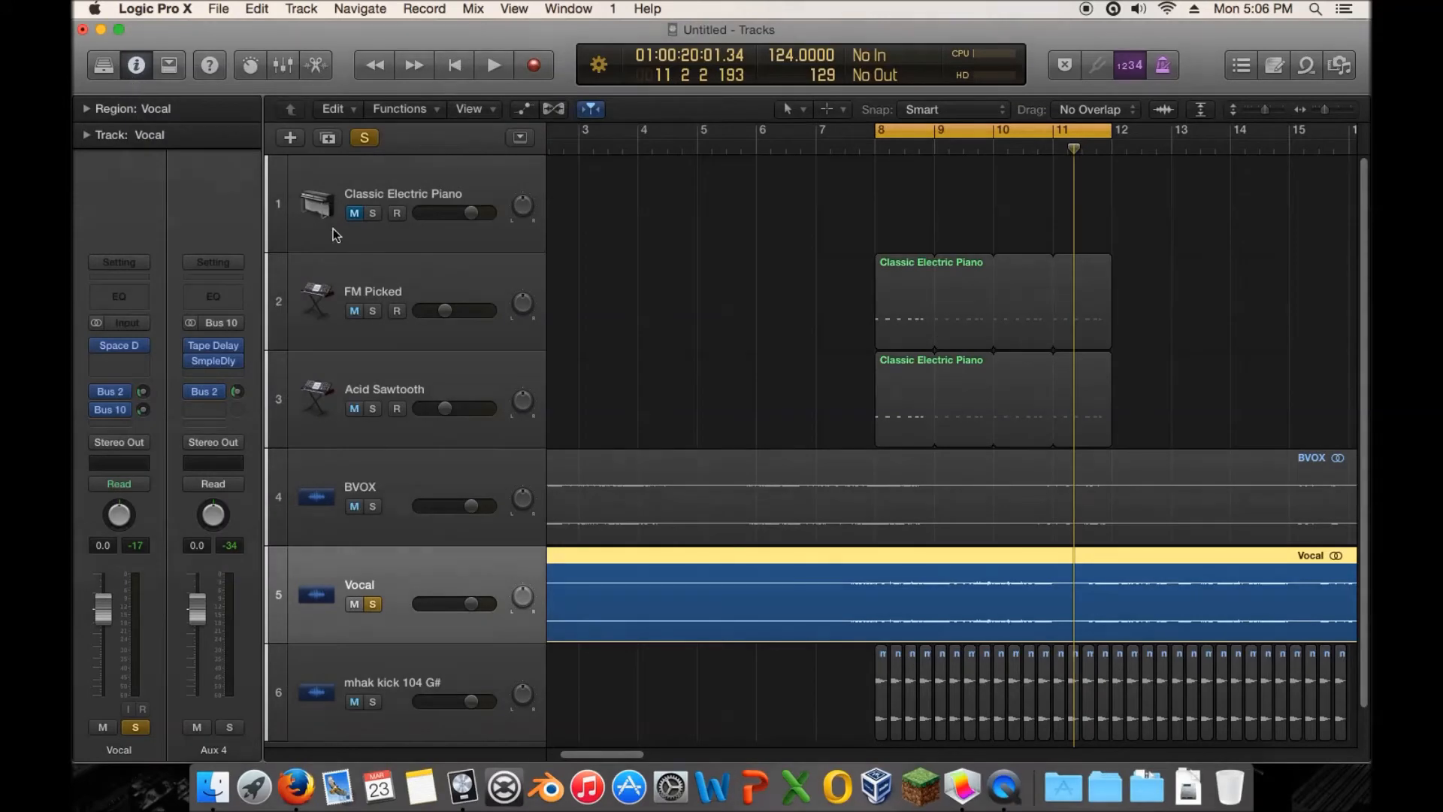
Set the Vocal Space Designer's reverb output to -16.5 dB while listening, and close the plug-in.
left_click(113, 348)
key("space")
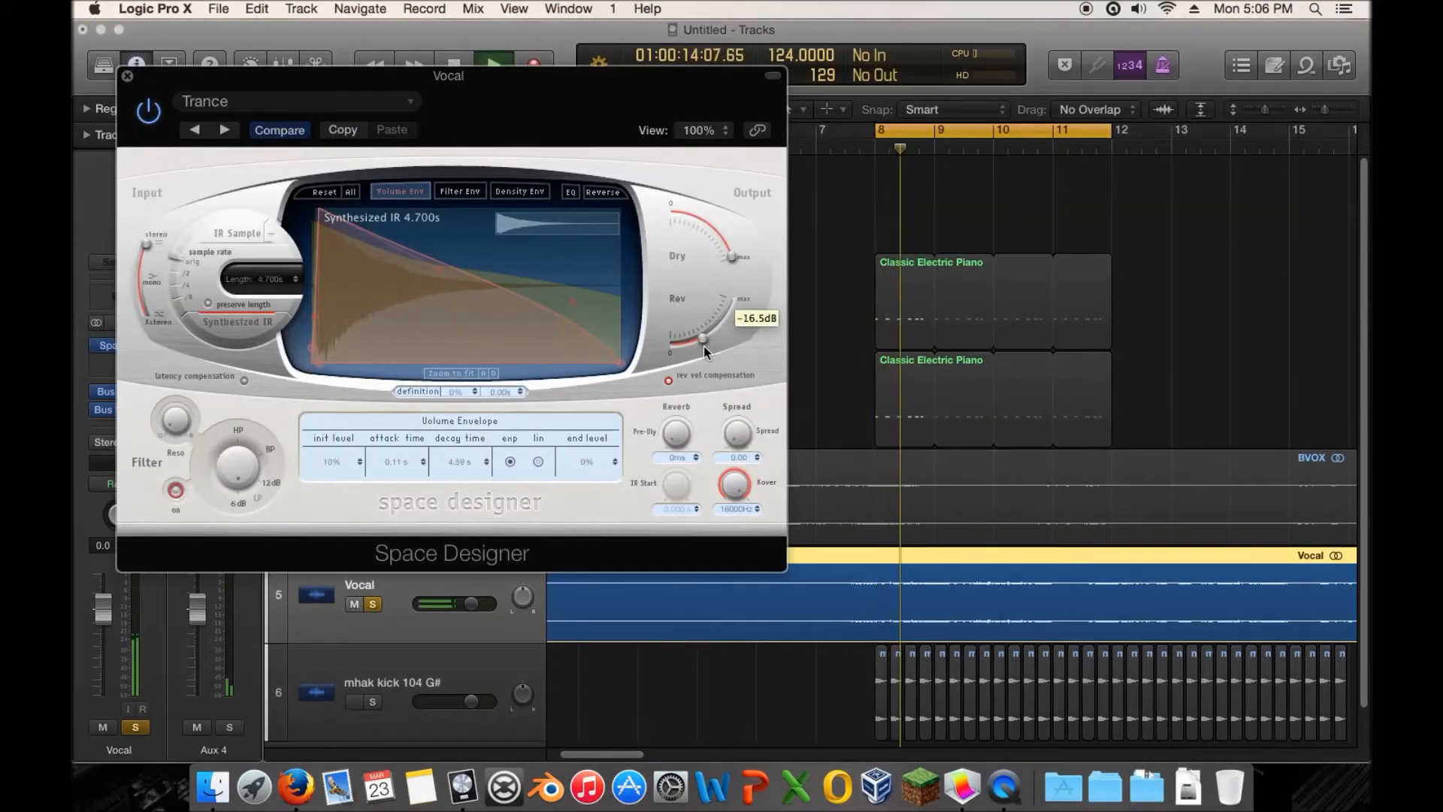
left_click_drag(704, 346, 700, 343)
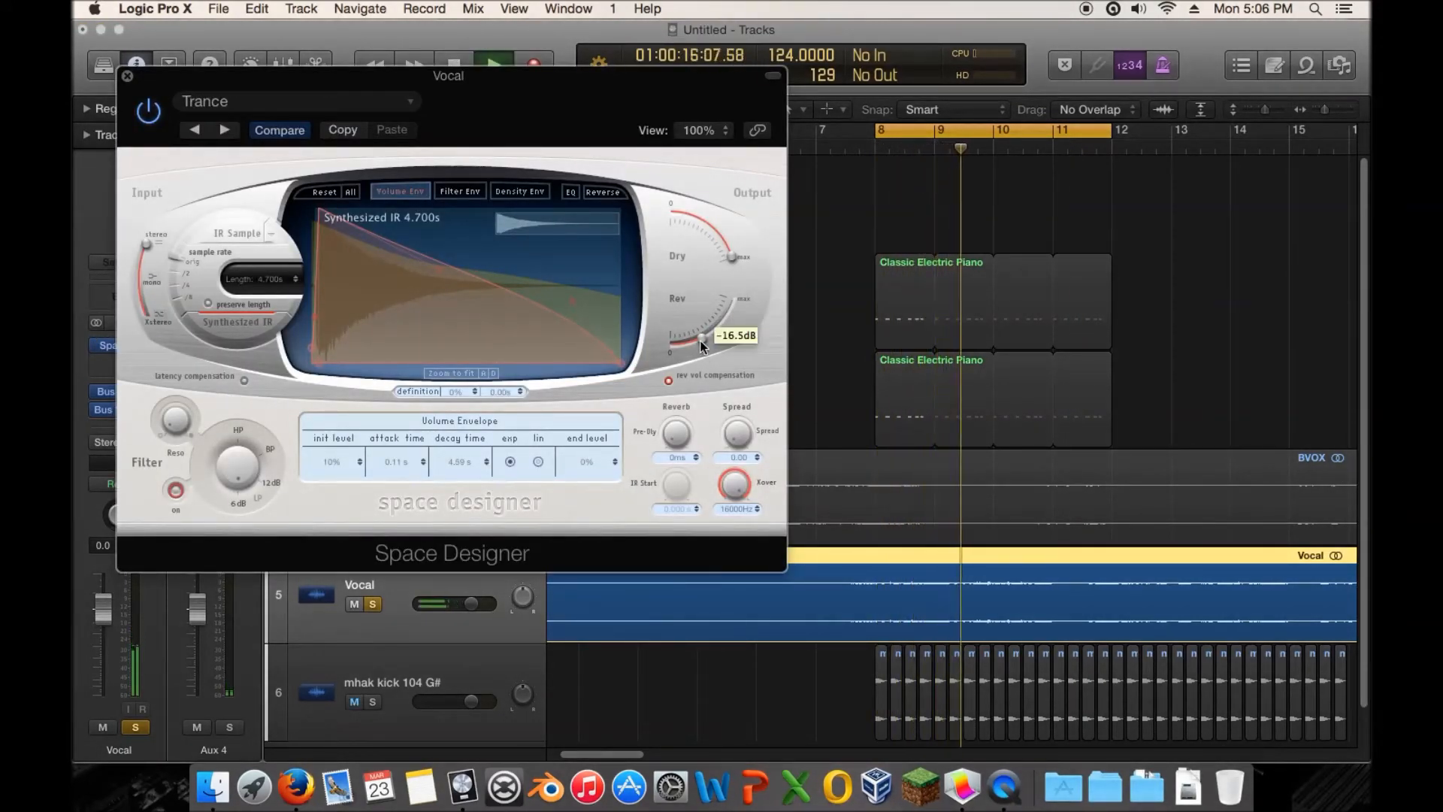
left_click(128, 76)
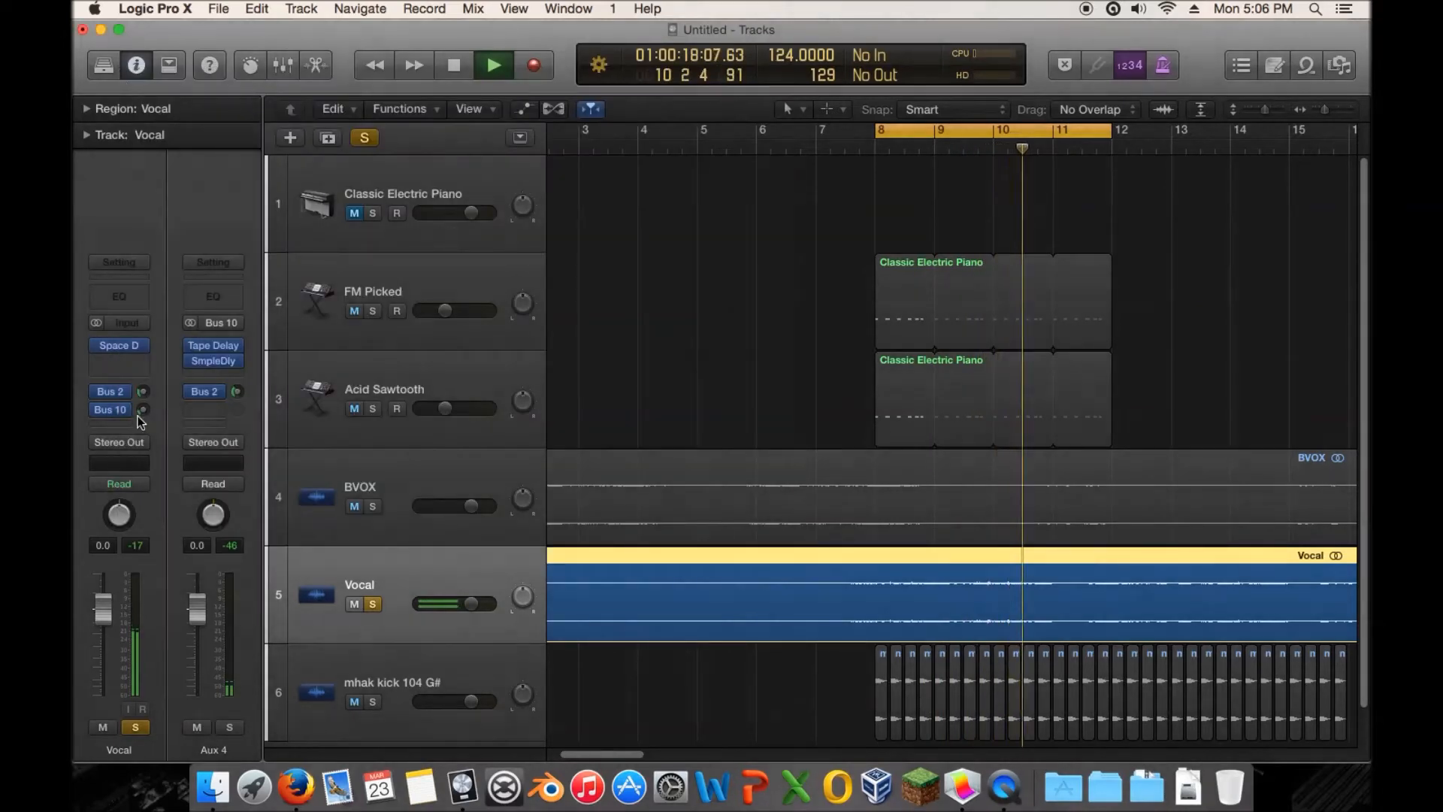
Remove the Bus 2 send from the Vocal track and unsolo the track.
left_click(123, 394)
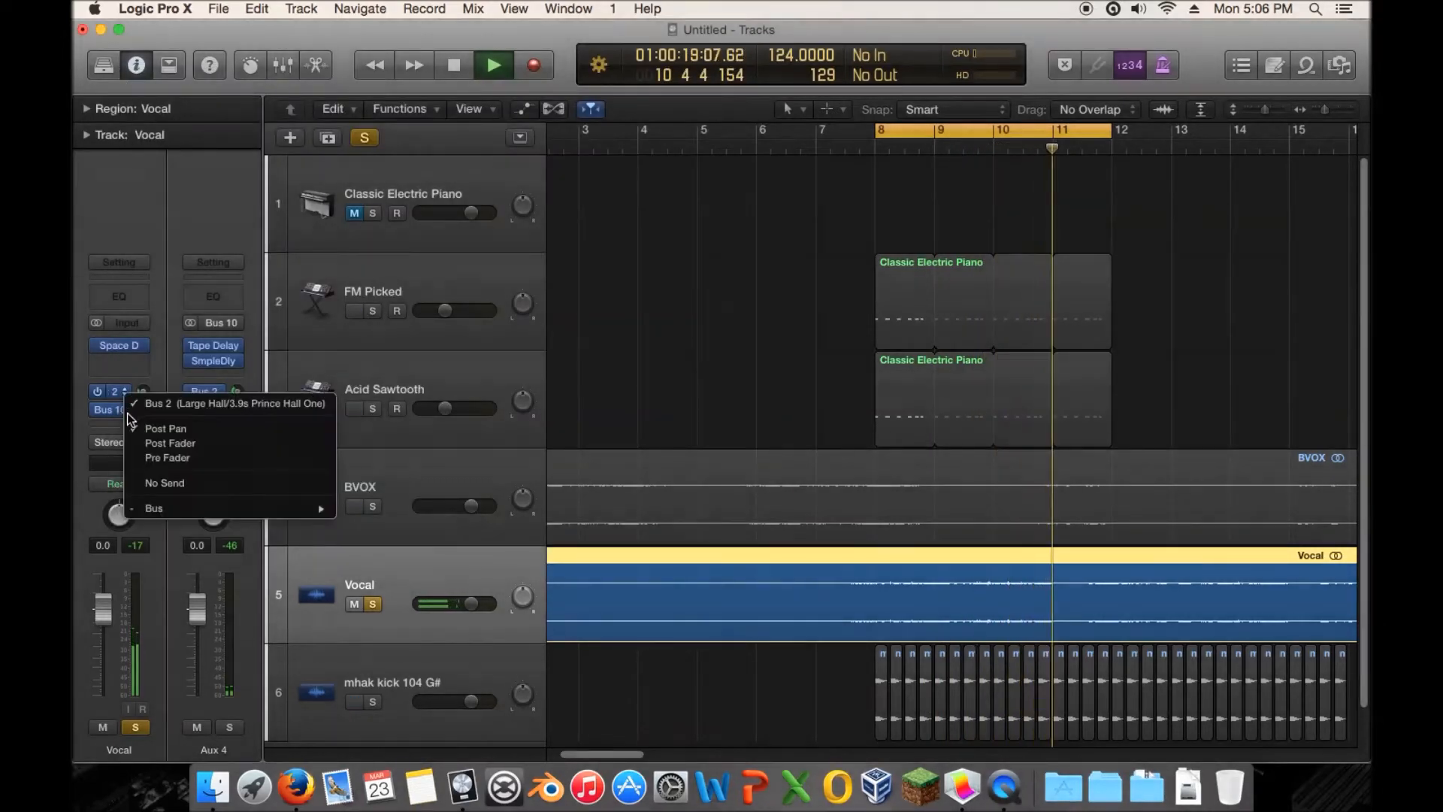
left_click(154, 485)
key("s")
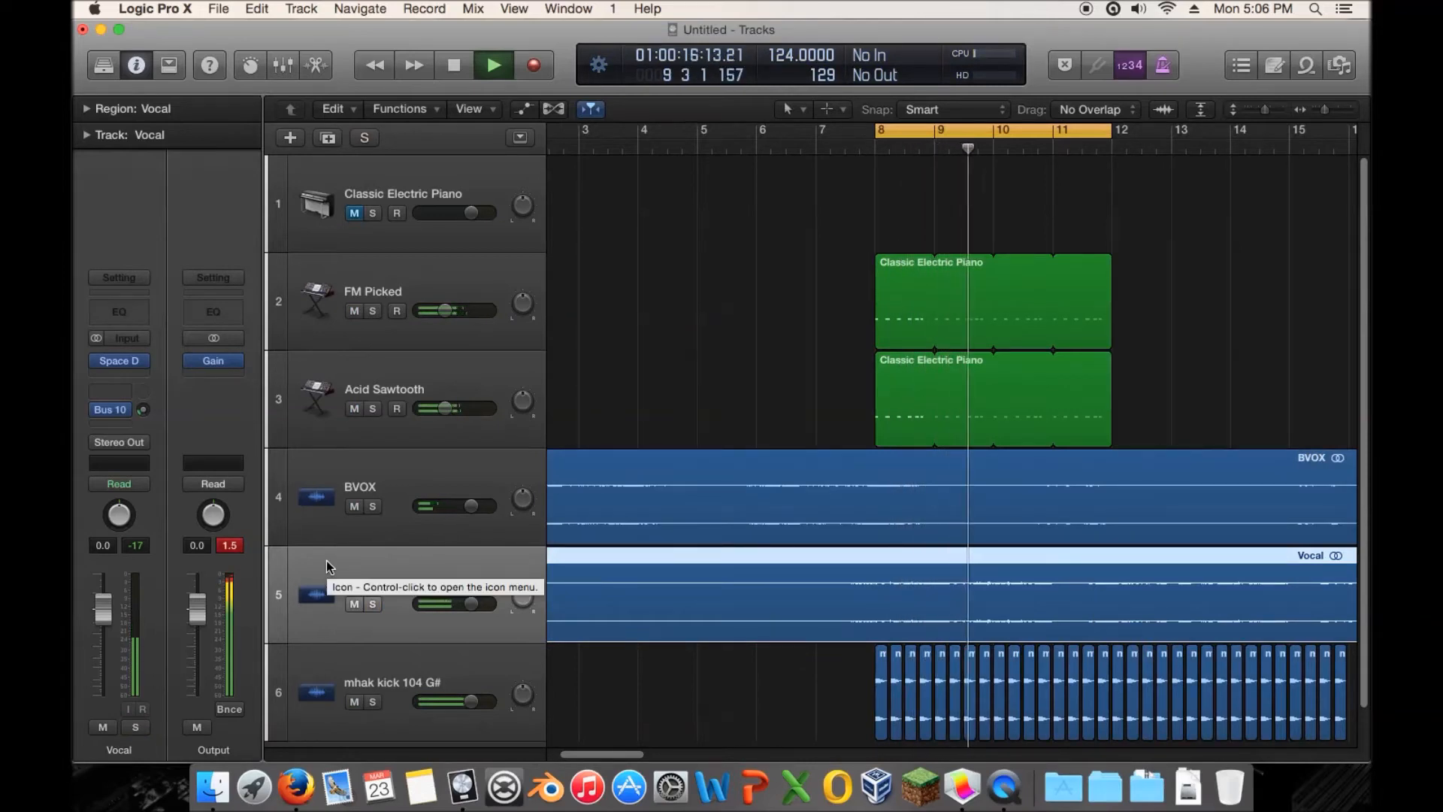
Darken the Vocal Space Designer's filter envelope to a 5768 Hz break level, 4.67 s decay time and 170.2 Hz end level.
left_click(124, 361)
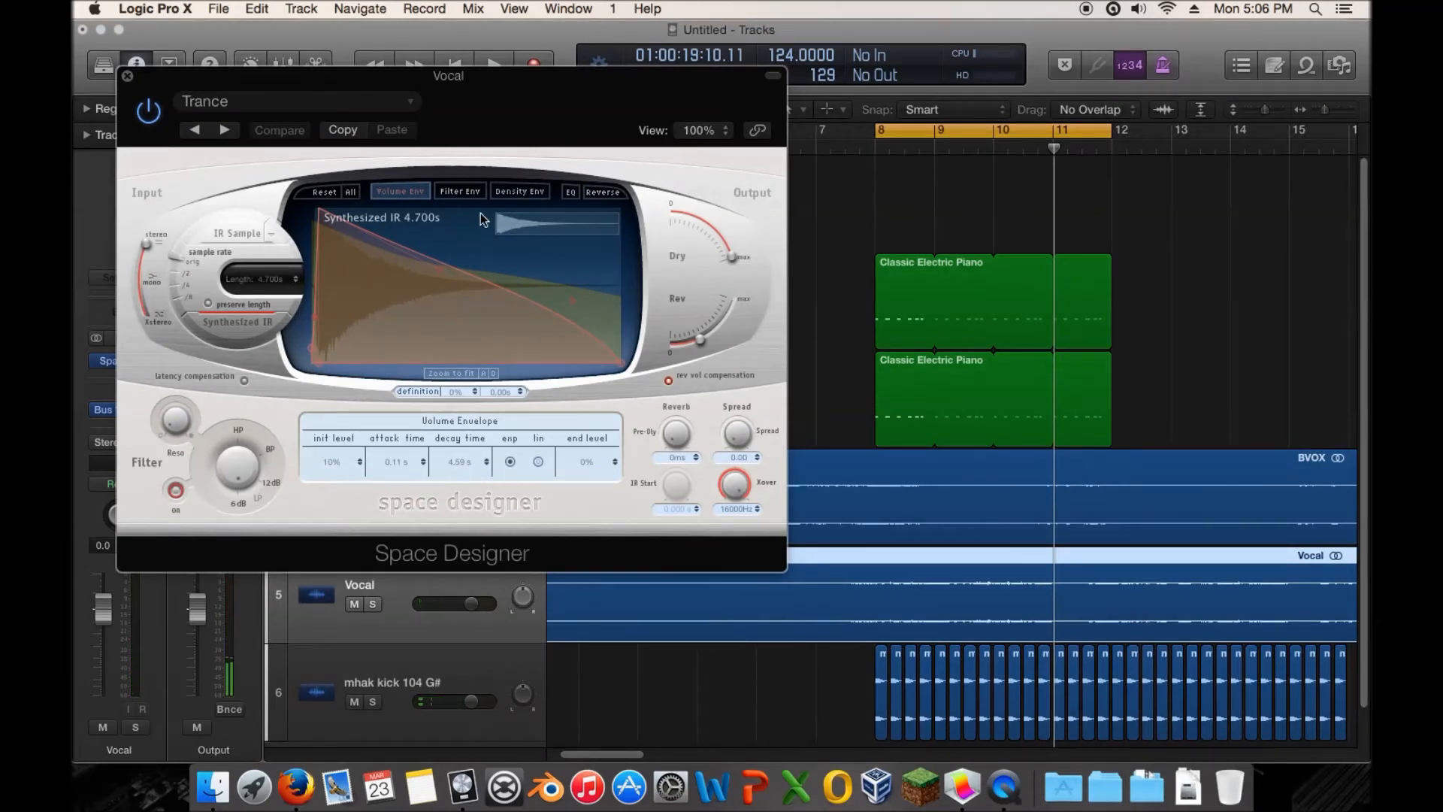
left_click(464, 195)
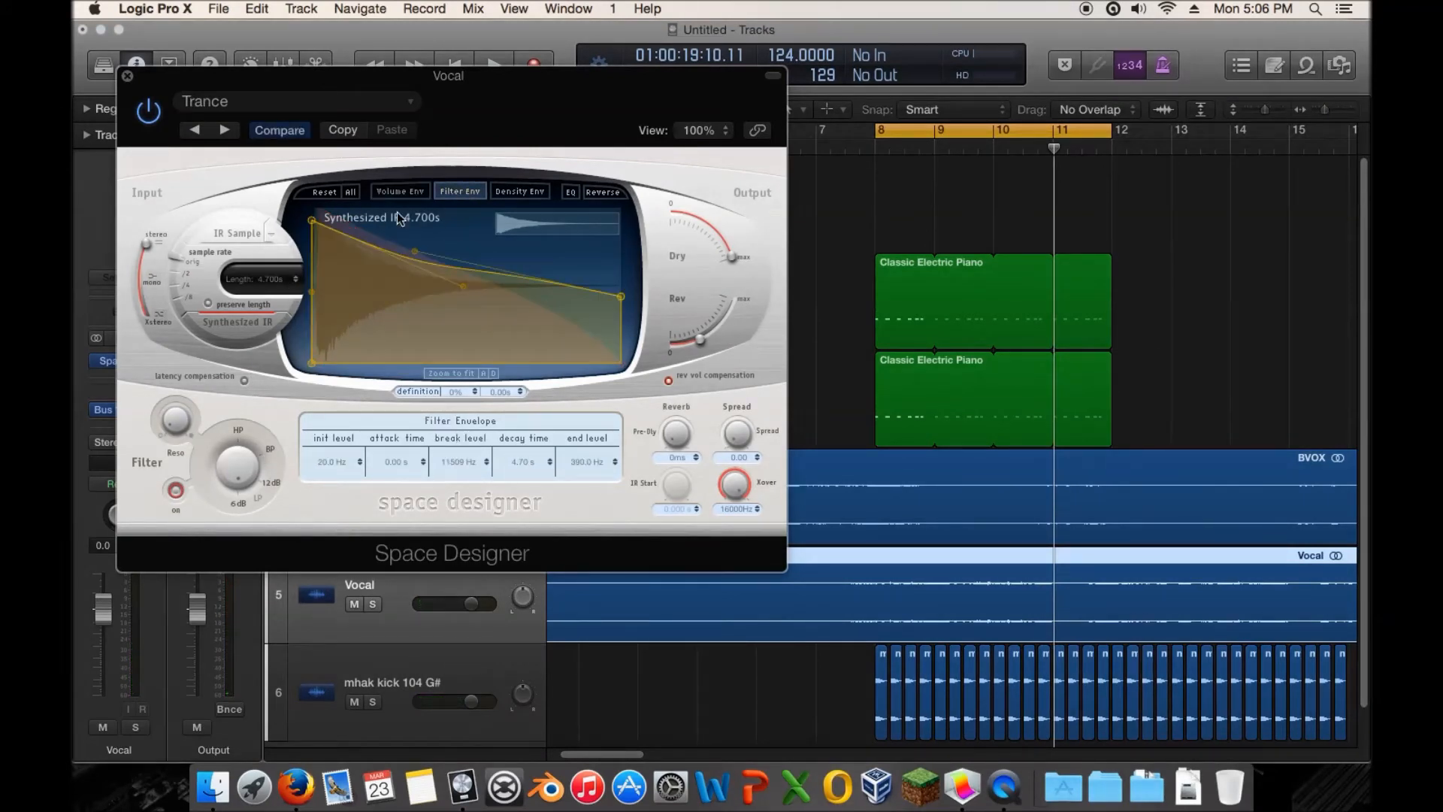
left_click_drag(313, 233, 313, 238)
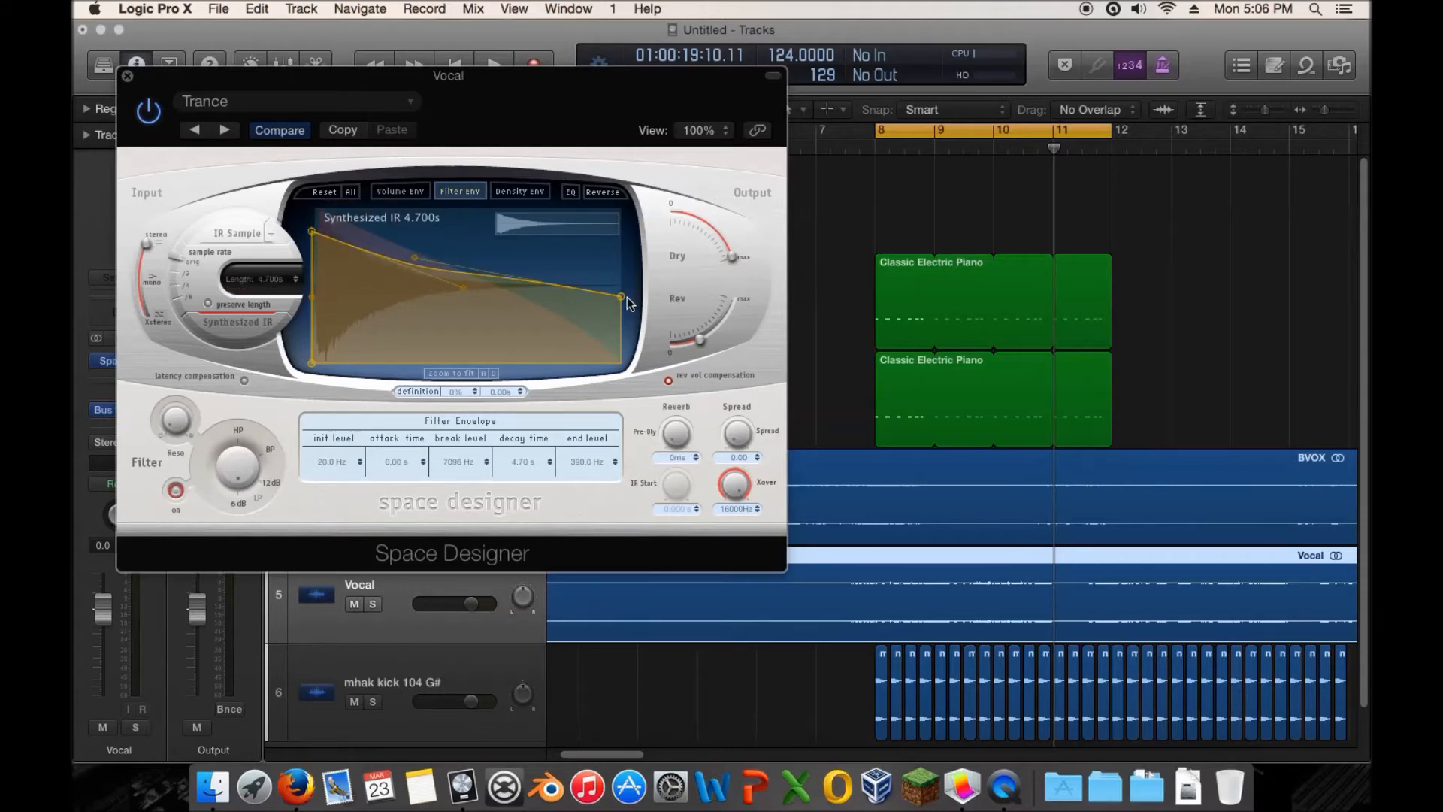
left_click_drag(312, 234, 308, 240)
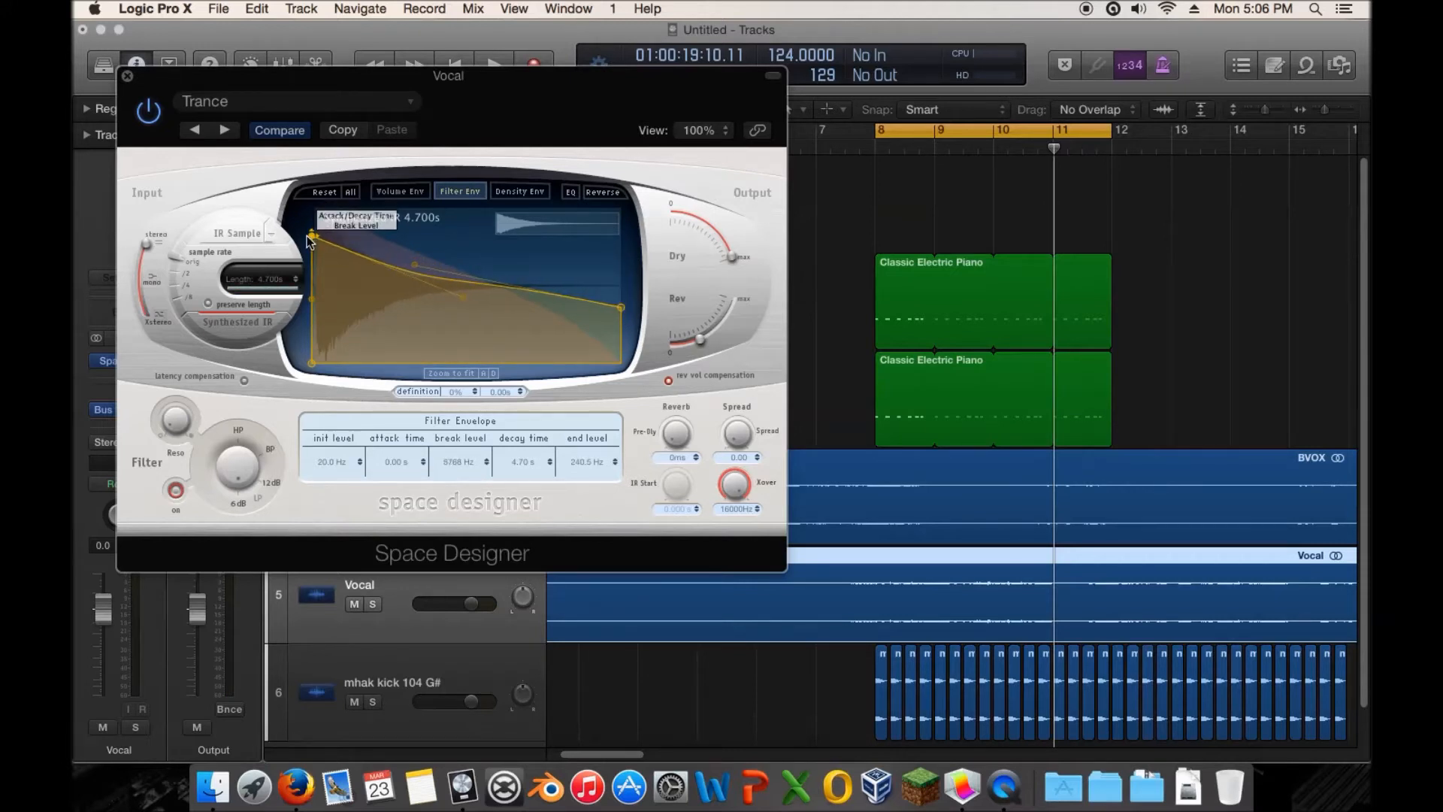
left_click_drag(621, 311, 619, 315)
Lower the Space Designer's reverb output slightly while the Vocal plays soloed, unsolo the track and close the plug-in.
key("space")
left_click(135, 726)
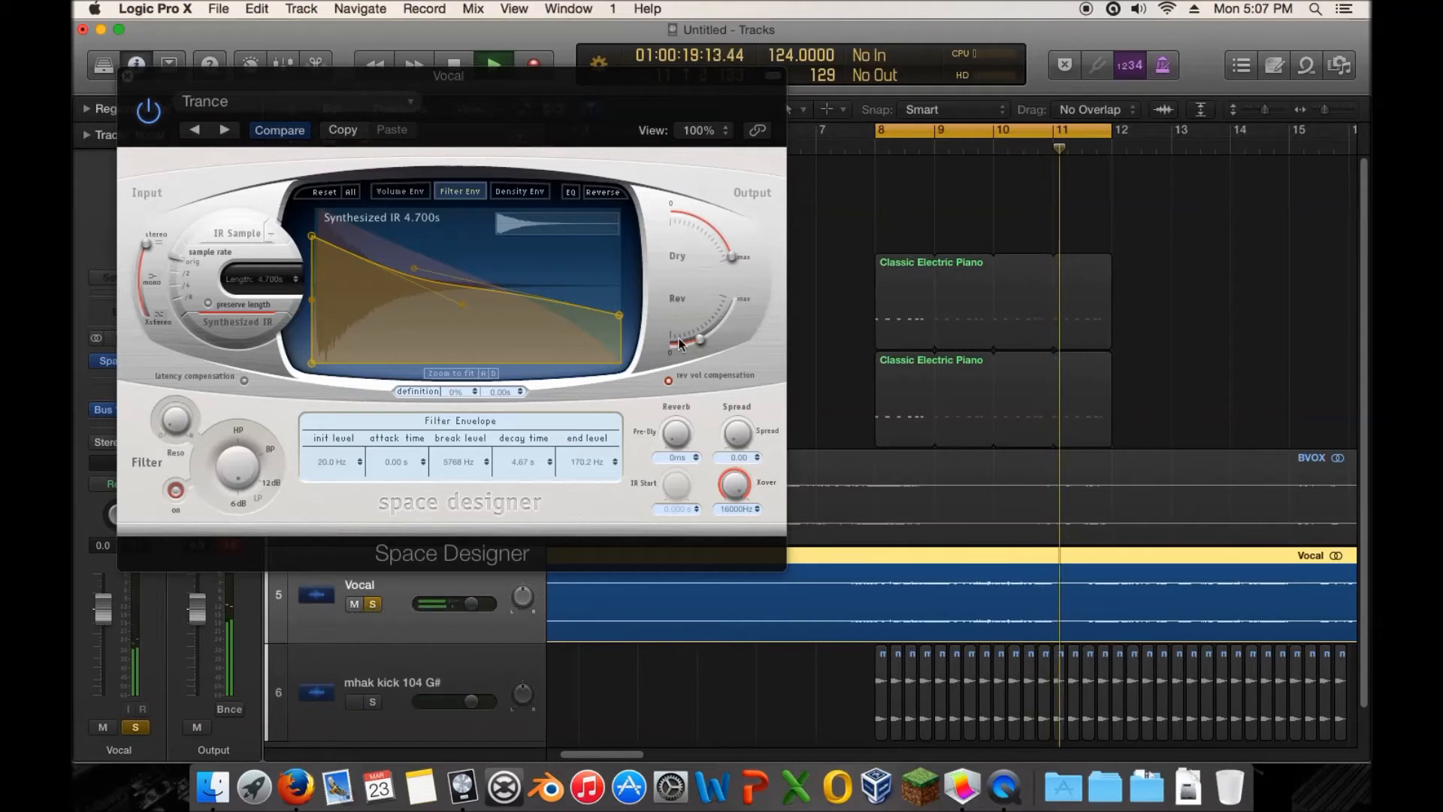
left_click_drag(698, 339, 696, 343)
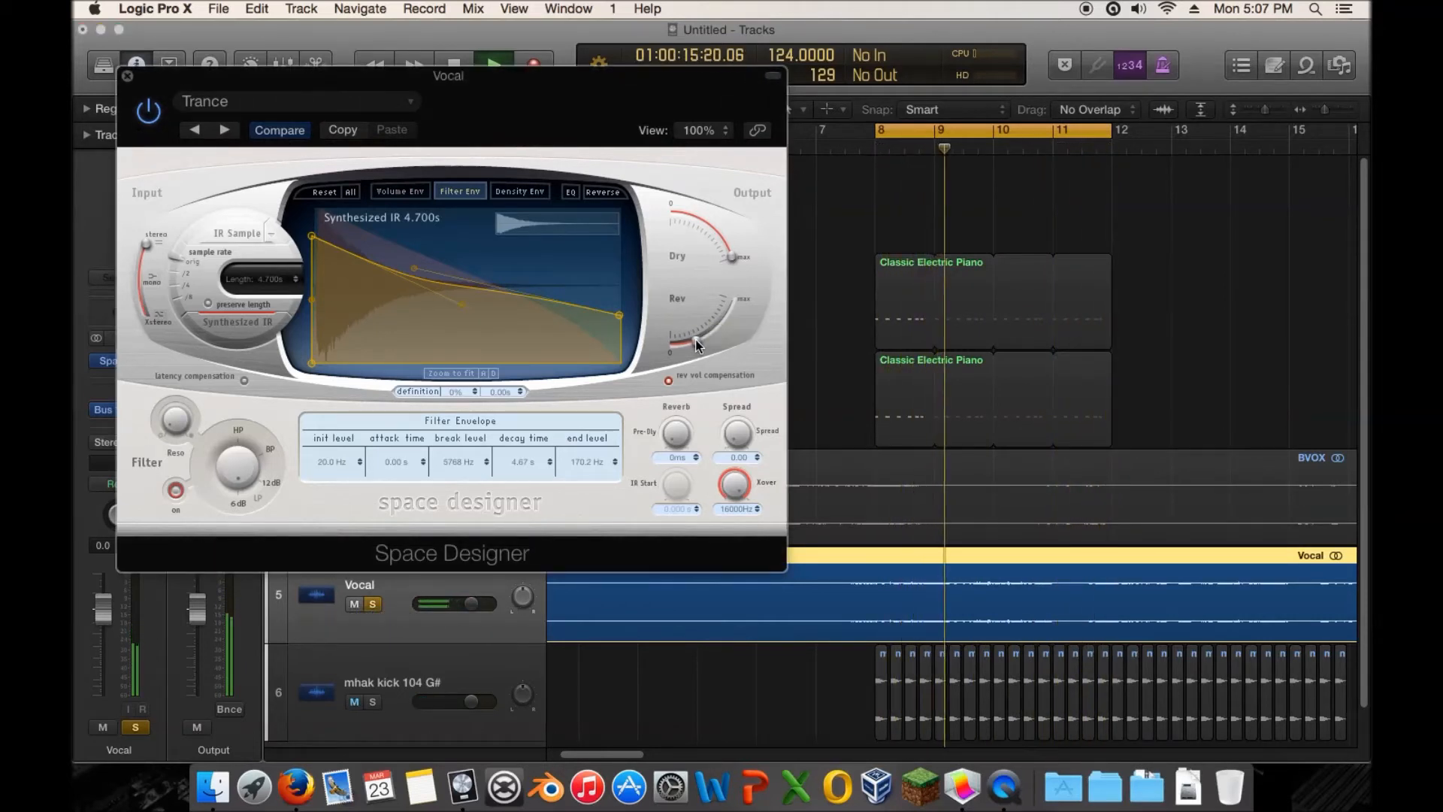
left_click(135, 729)
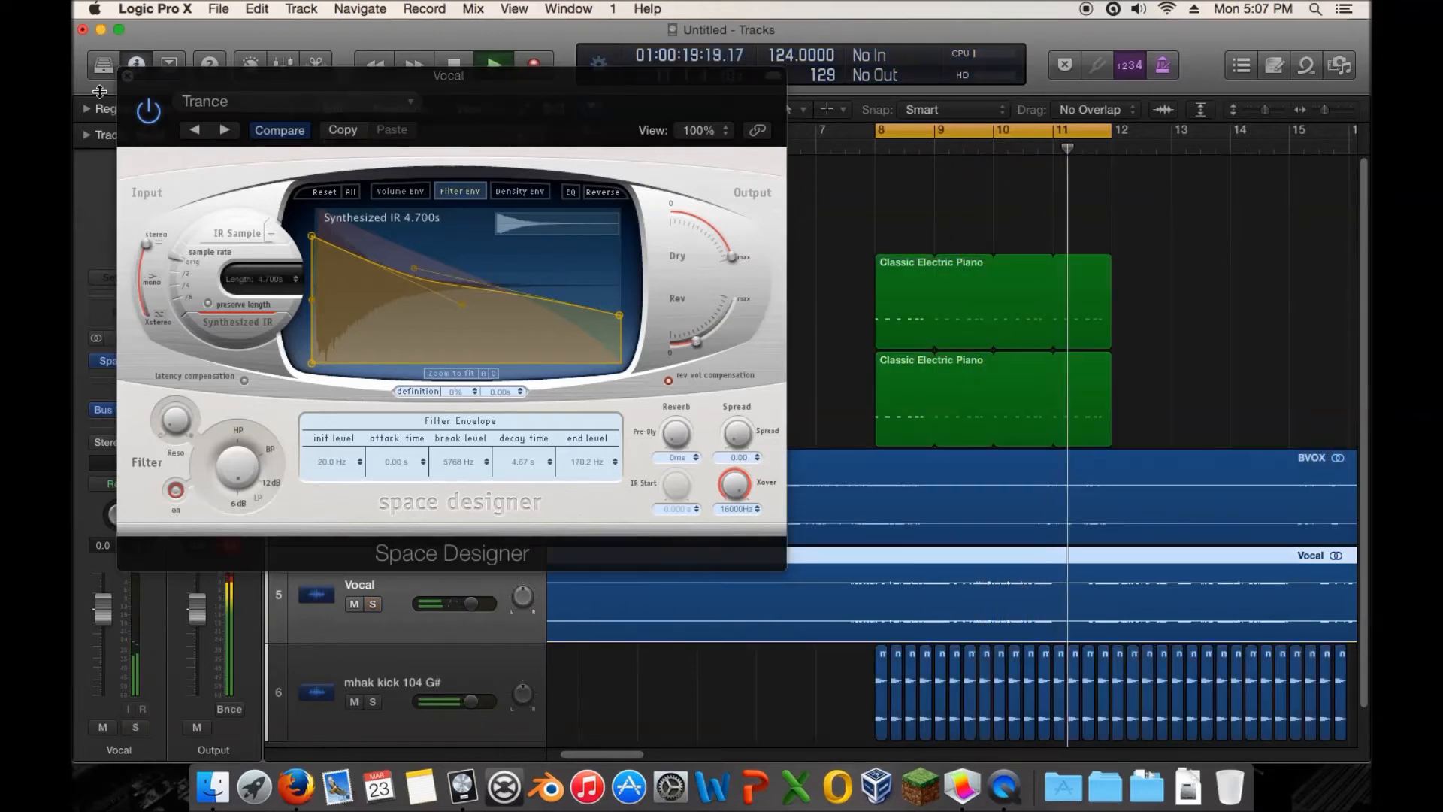
left_click(127, 75)
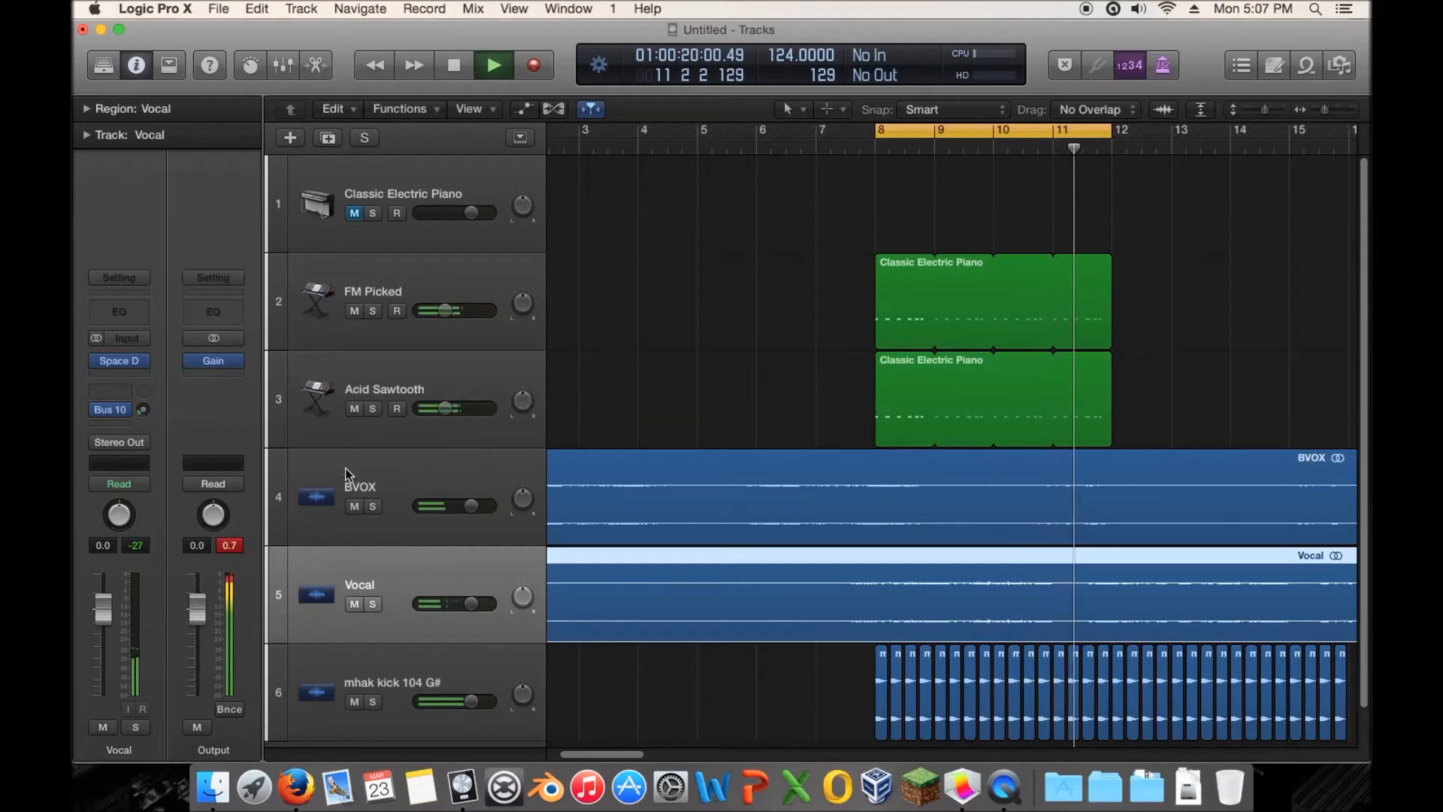
Solo and select the Acid Sawtooth track, and add a Channel EQ to it.
left_click(372, 408)
left_click(366, 369)
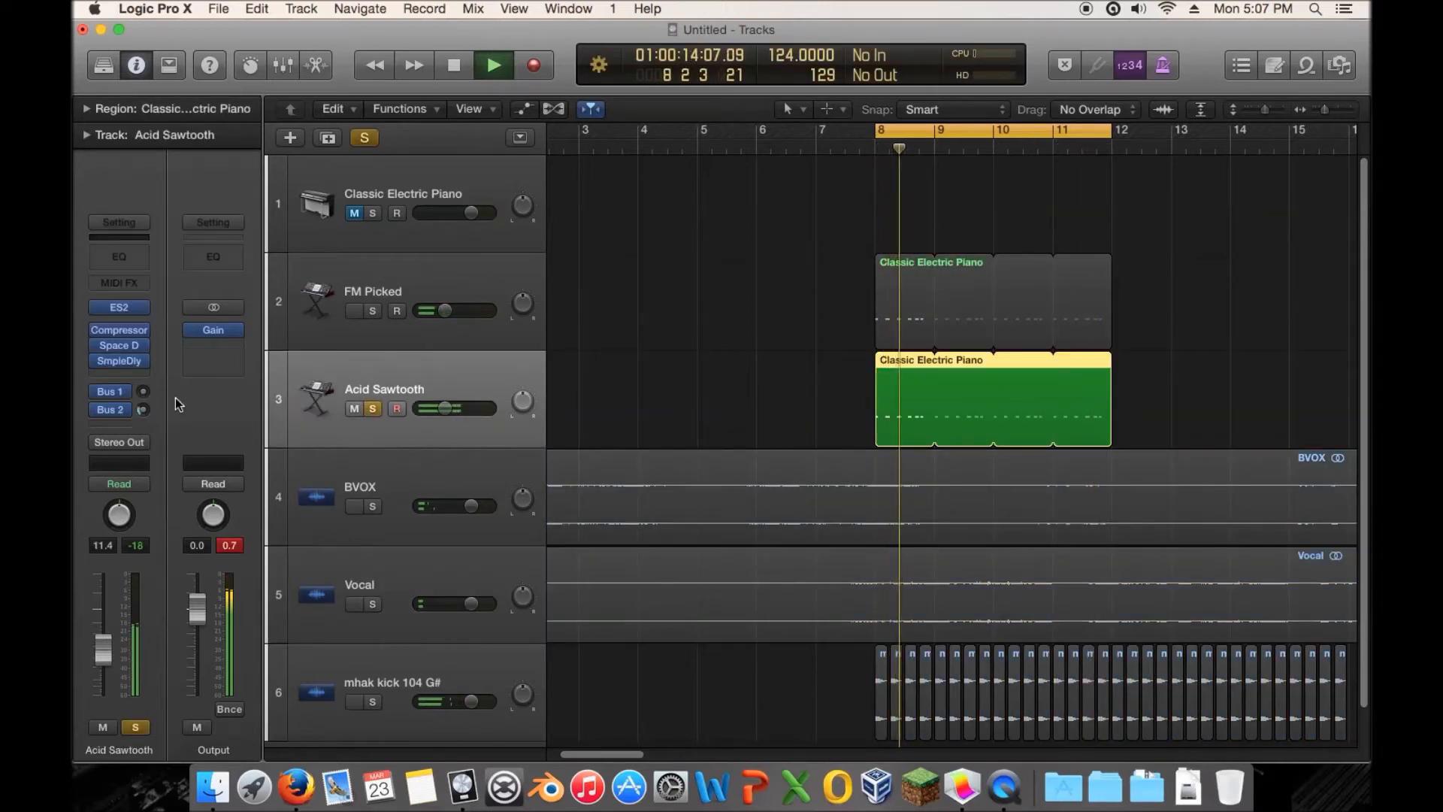
left_click(129, 259)
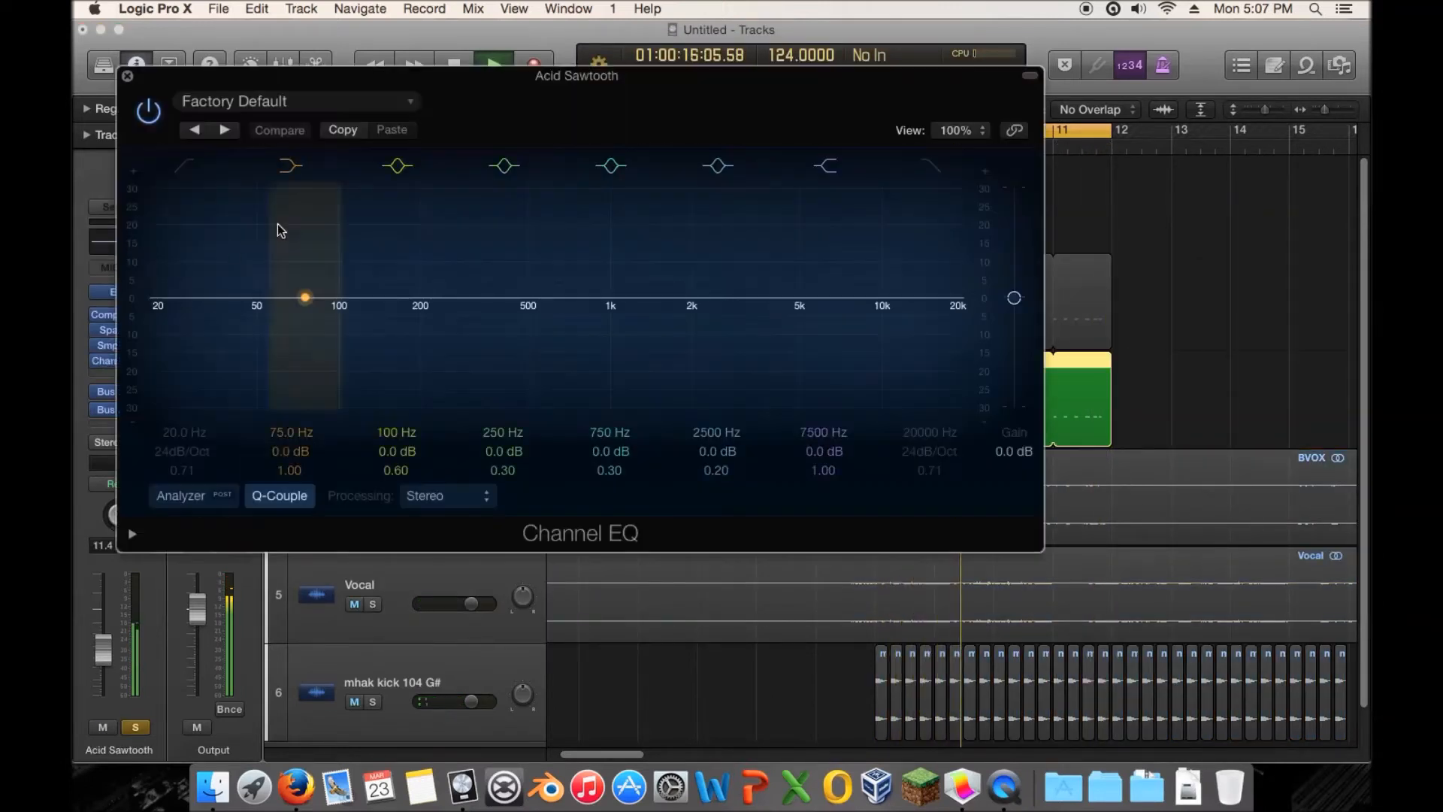
Enable a low cut at about 325 Hz with a Q of 2.00 in the Acid Sawtooth Channel EQ, close it and unsolo the track.
left_click(179, 162)
left_click_drag(335, 263, 539, 255)
mouse_move(182, 451)
left_mouse_down()
mouse_move(182, 427)
mouse_move(186, 459)
left_mouse_up()
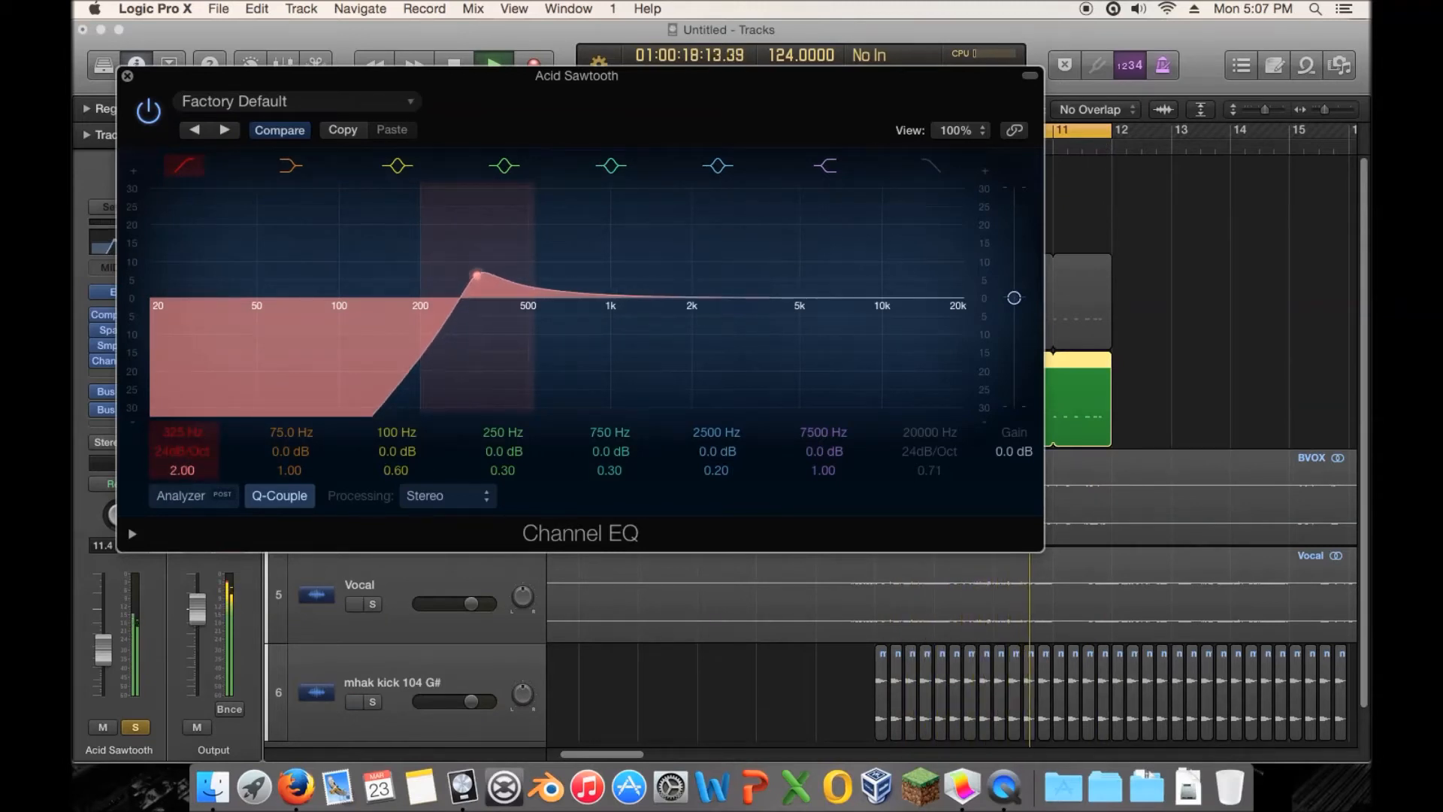
left_click_drag(529, 269, 541, 274)
left_click(127, 76)
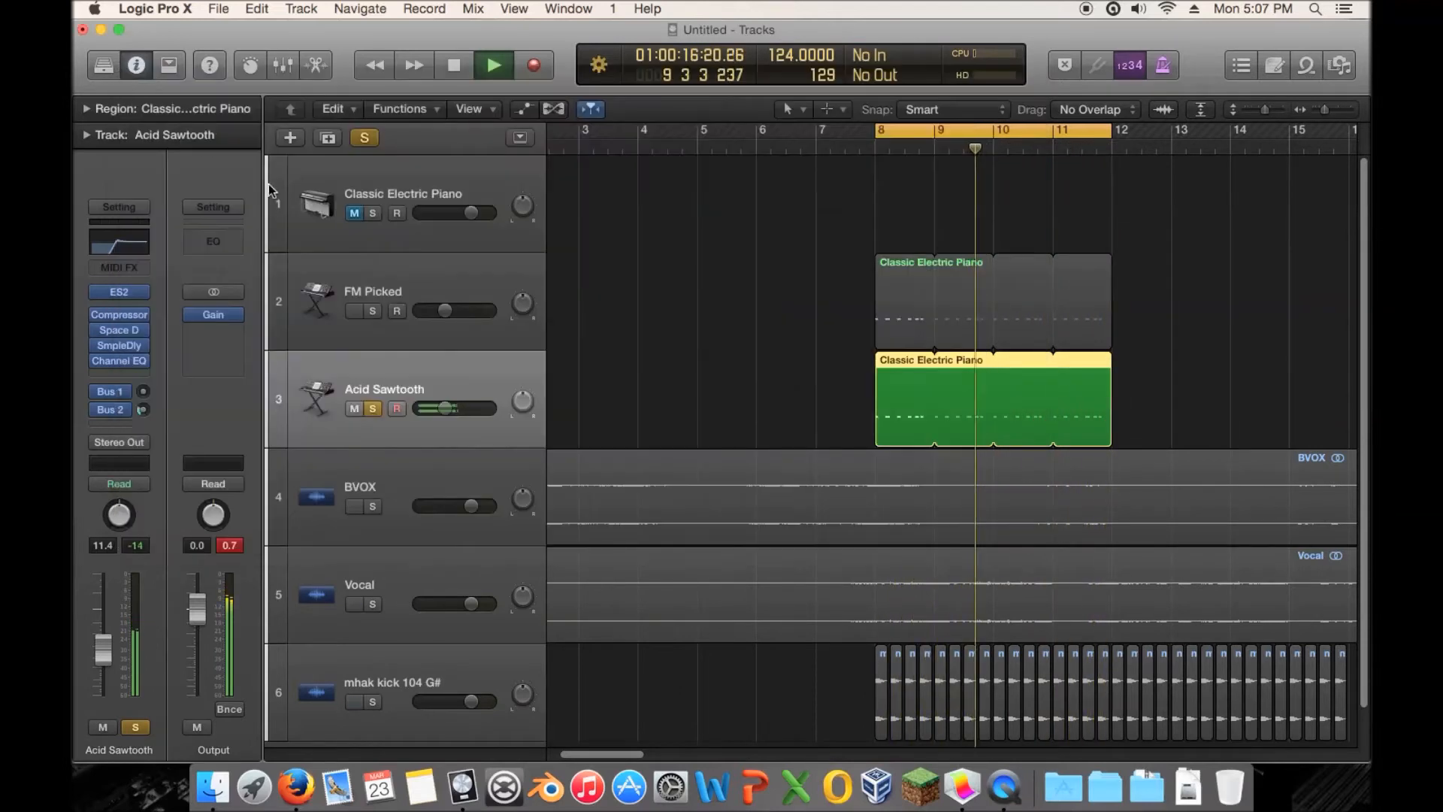
left_click(373, 410)
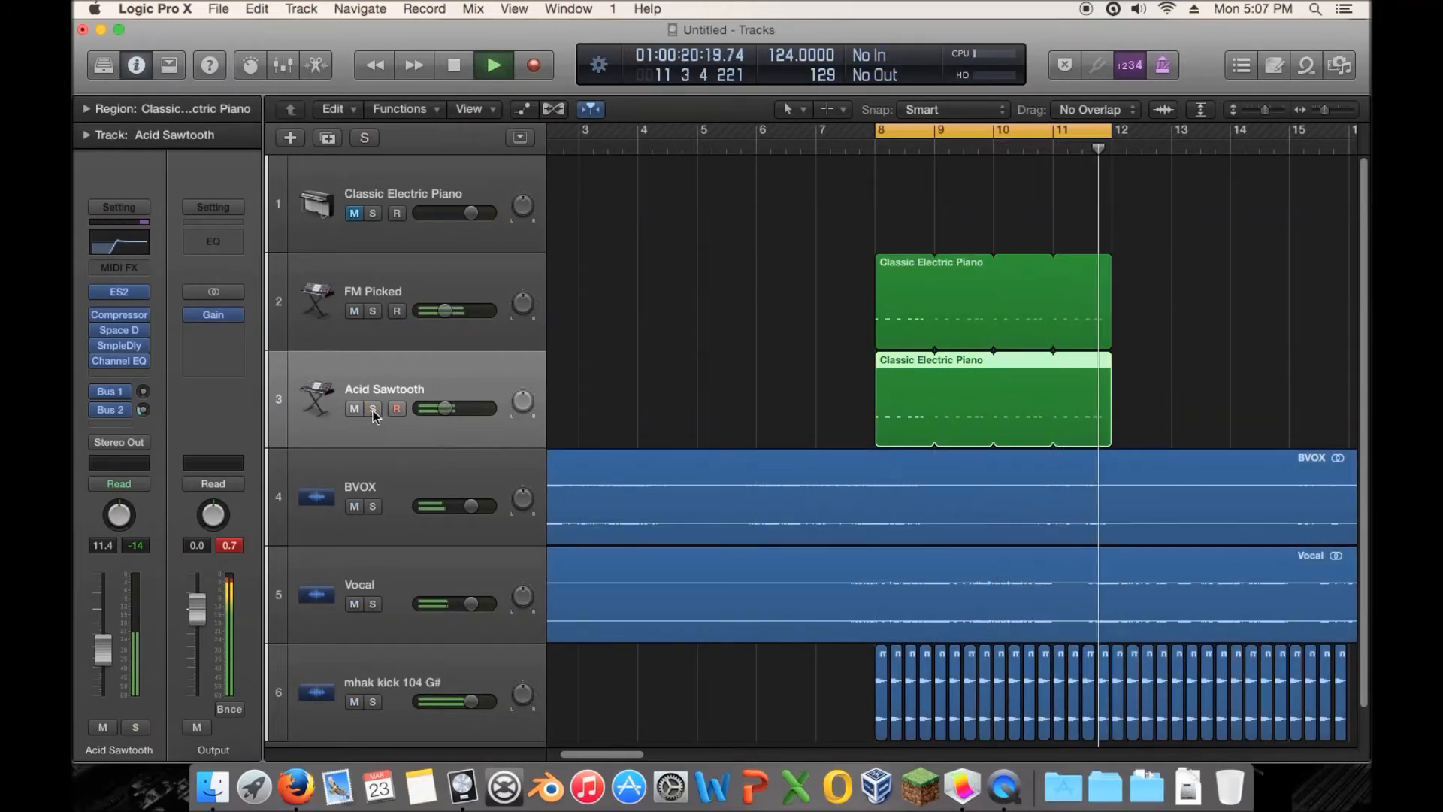
Audition FM Picked and Acid Sawtooth soloed together, and return to the full mix.
left_click_drag(355, 410, 373, 311)
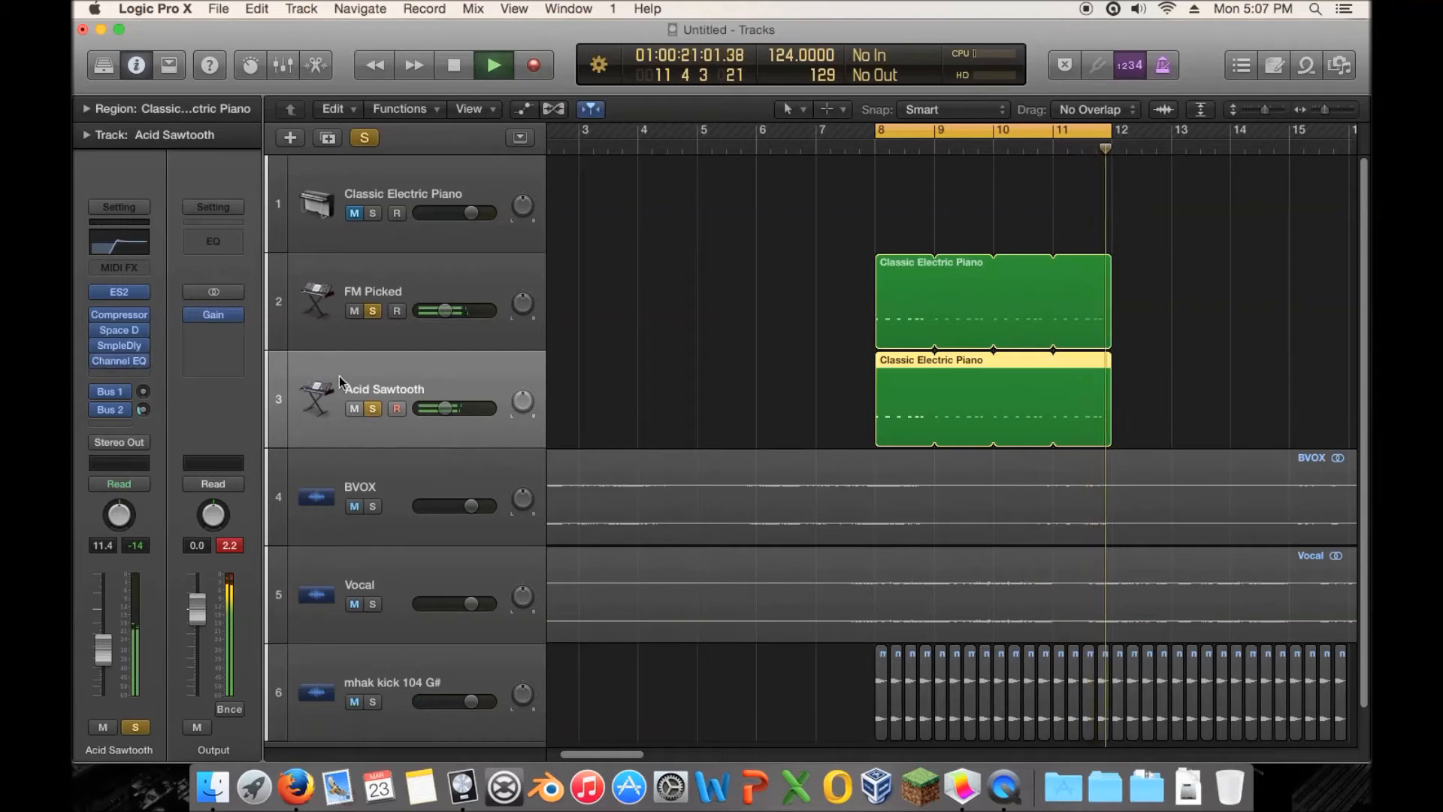
left_click_drag(373, 310, 373, 409)
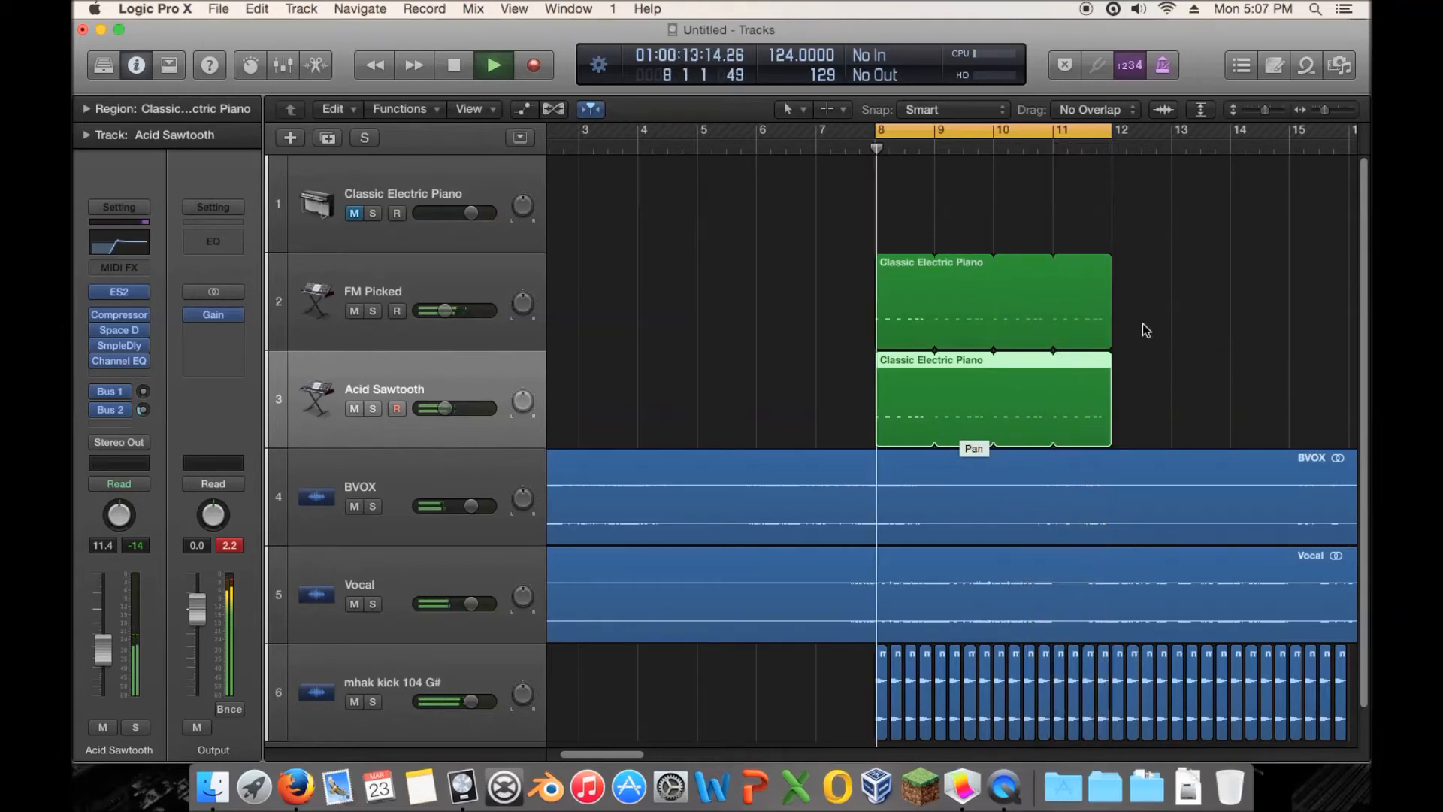
Group the FM Picked and Acid Sawtooth tracks into a track stack and collapse it.
left_click(354, 279, "shift")
right_click(328, 296)
left_click(331, 373)
left_click(441, 300)
left_click(415, 367, "shift")
right_click(415, 367)
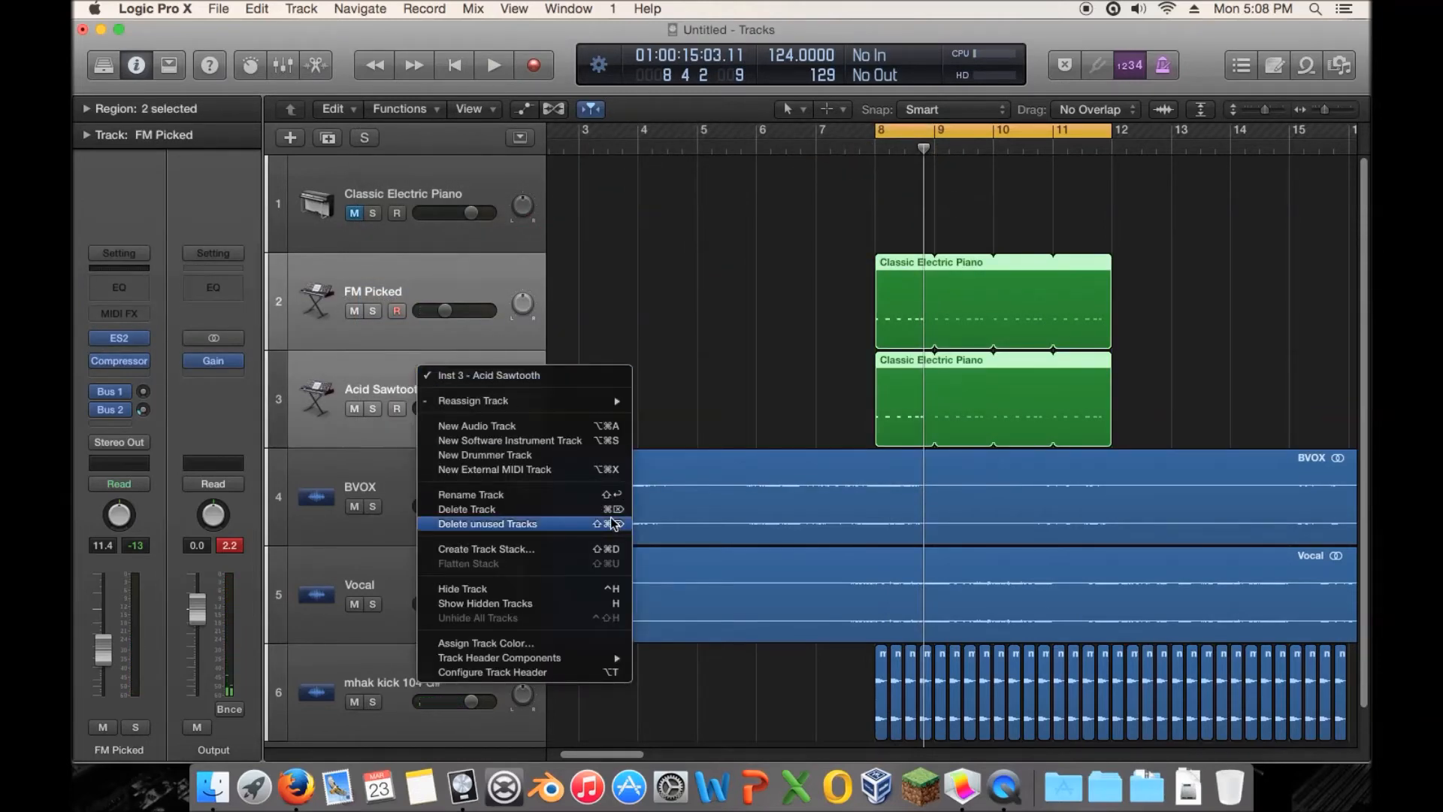
left_click(546, 554)
left_click(839, 182)
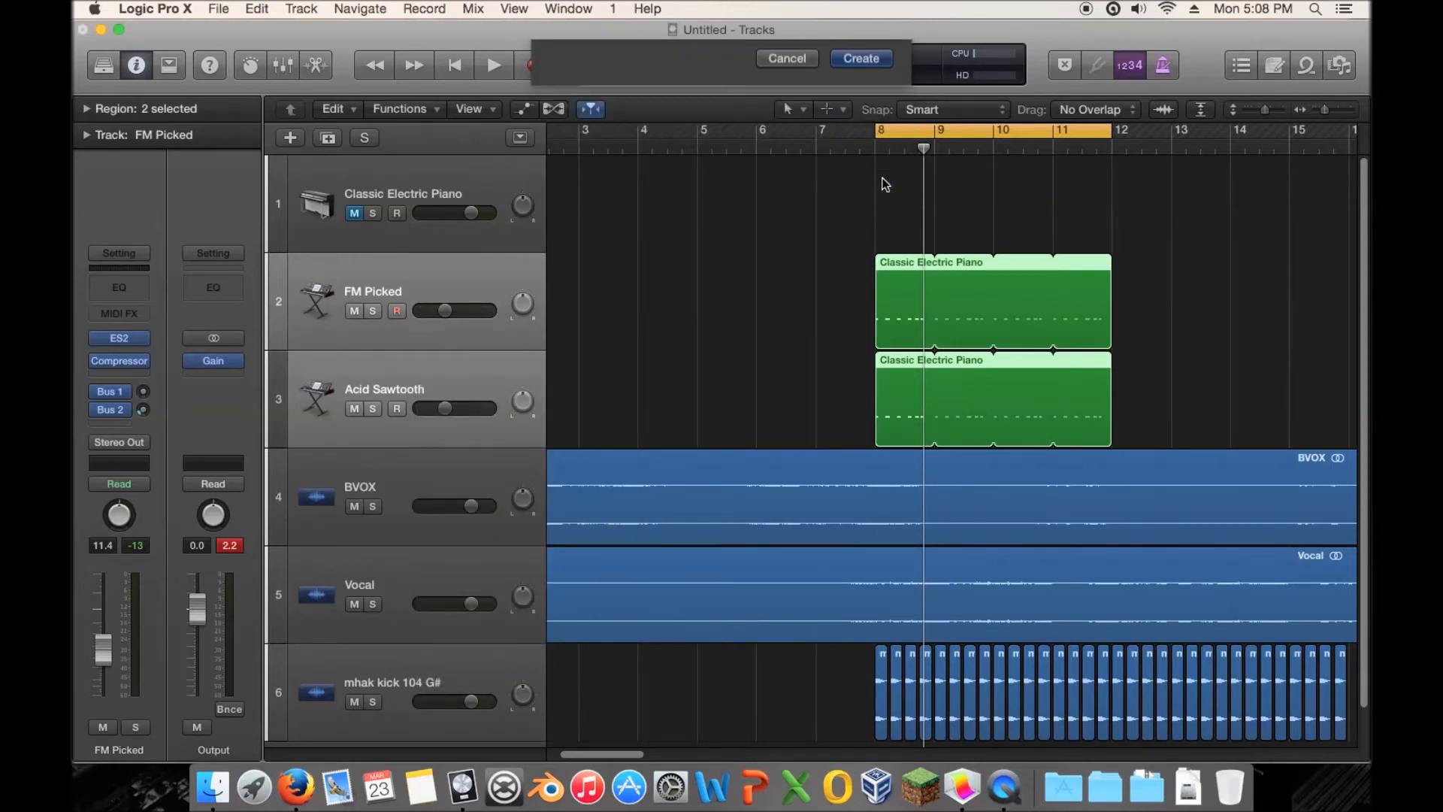
left_click(302, 302)
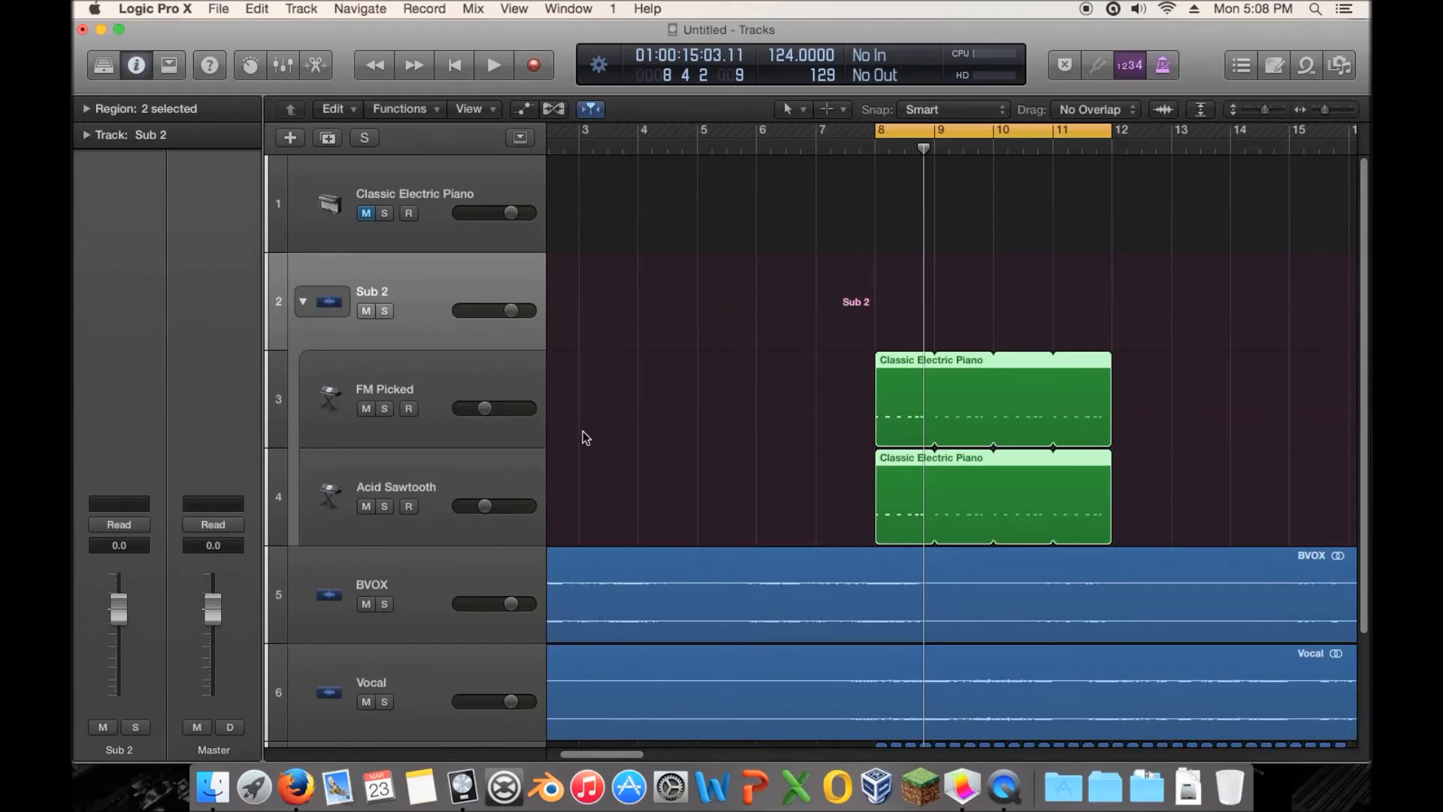
left_click(302, 301)
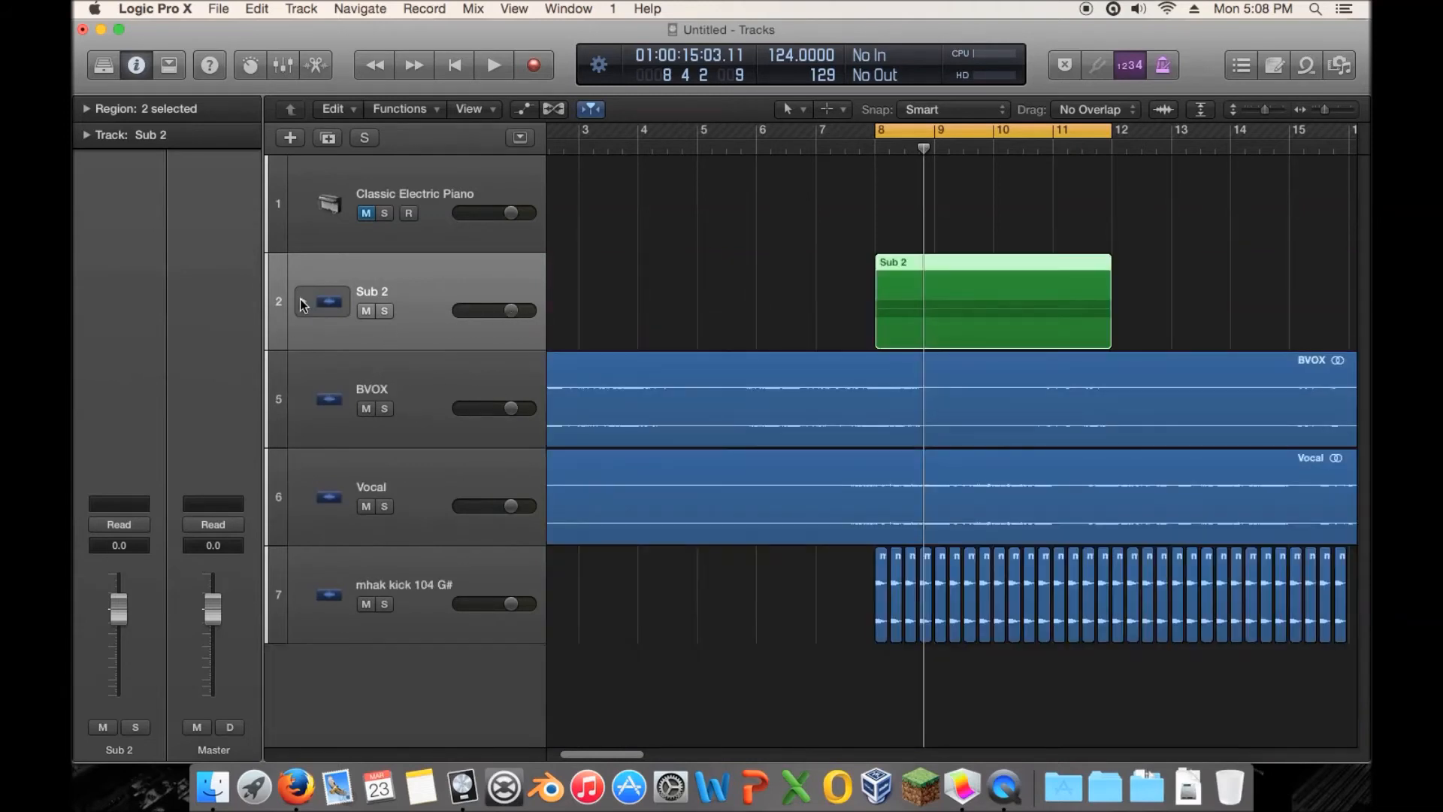
With playback running, expand the Sub 2 stack, solo the Acid Sawtooth track and set its Bus 2 send to -11.2.
left_click(414, 566)
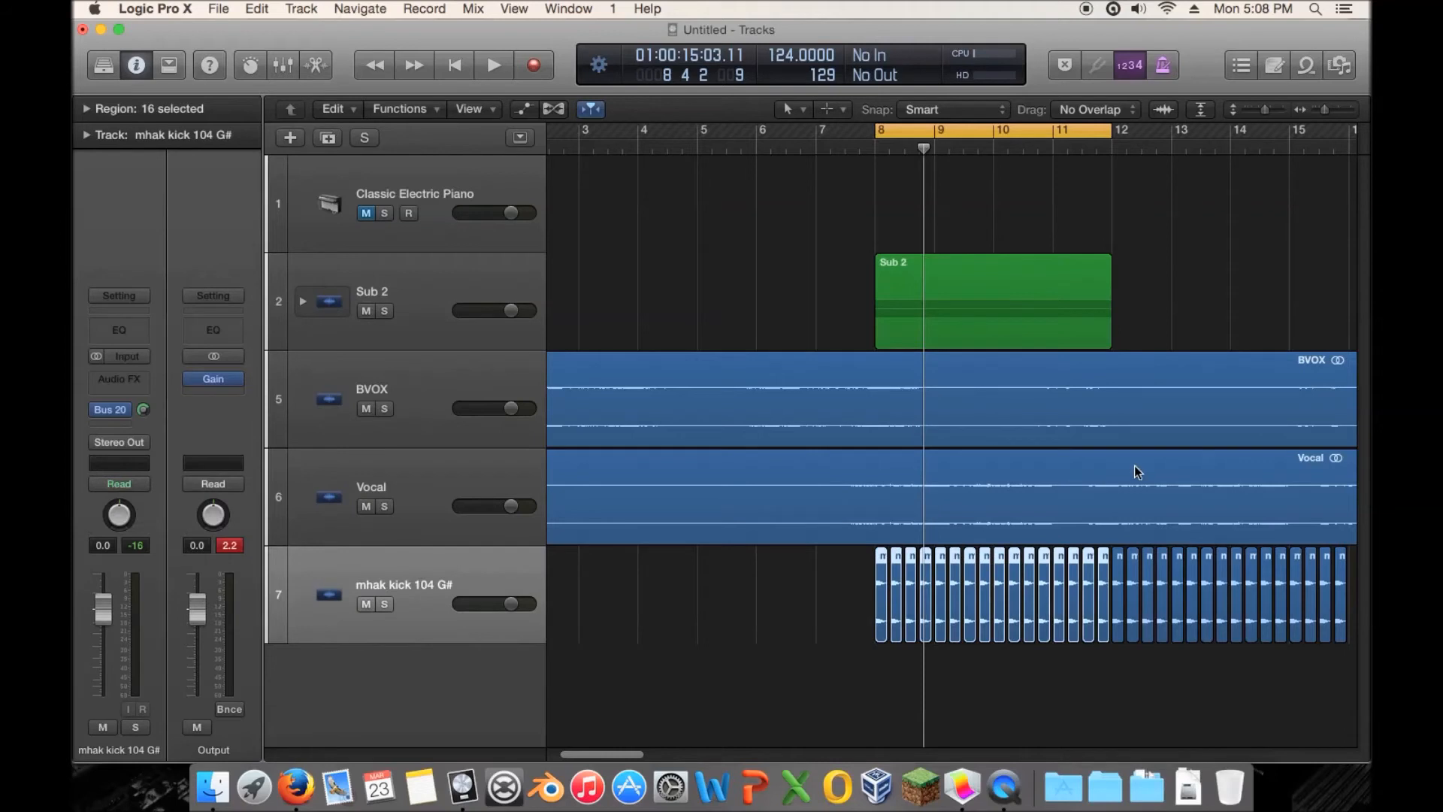
left_click(1106, 222)
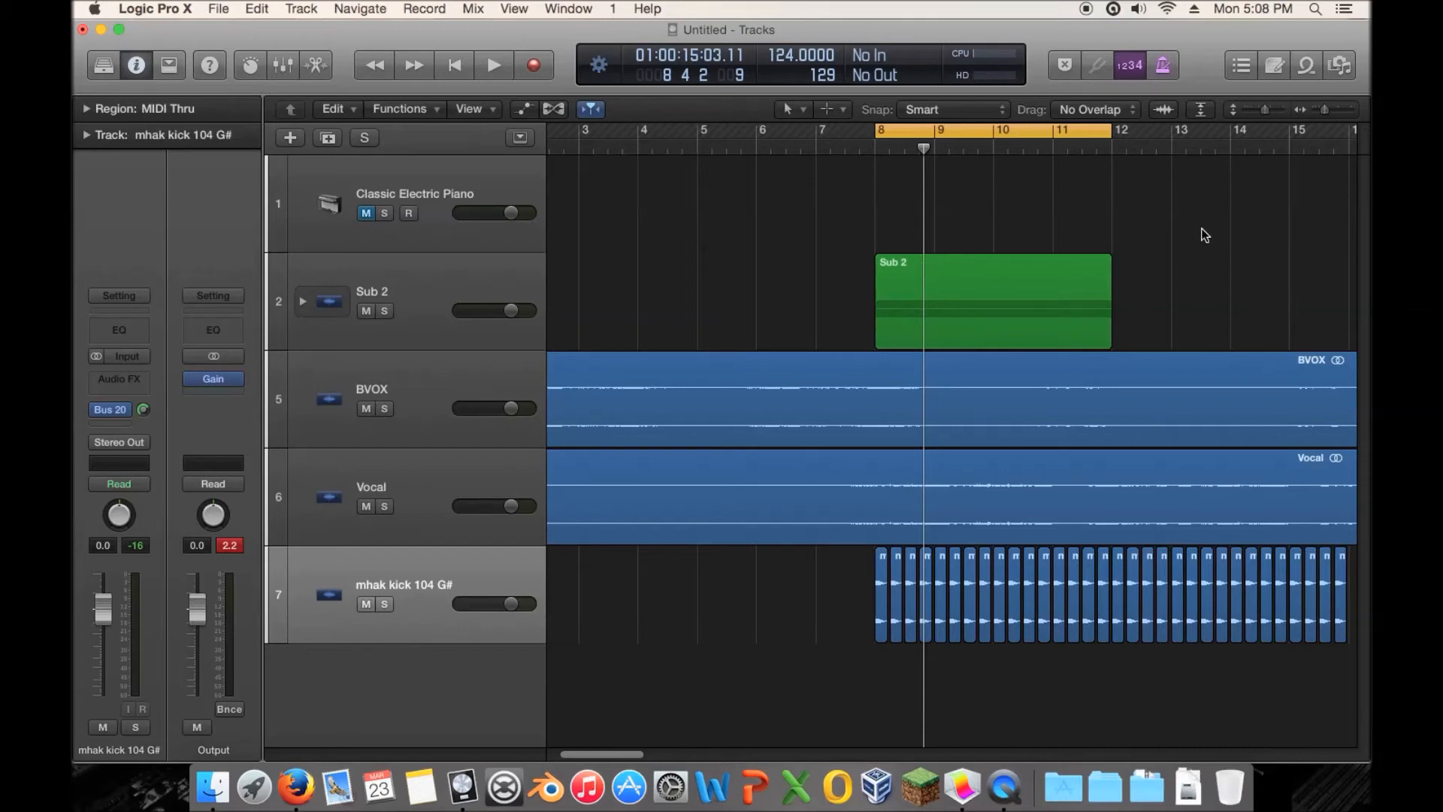
key("space")
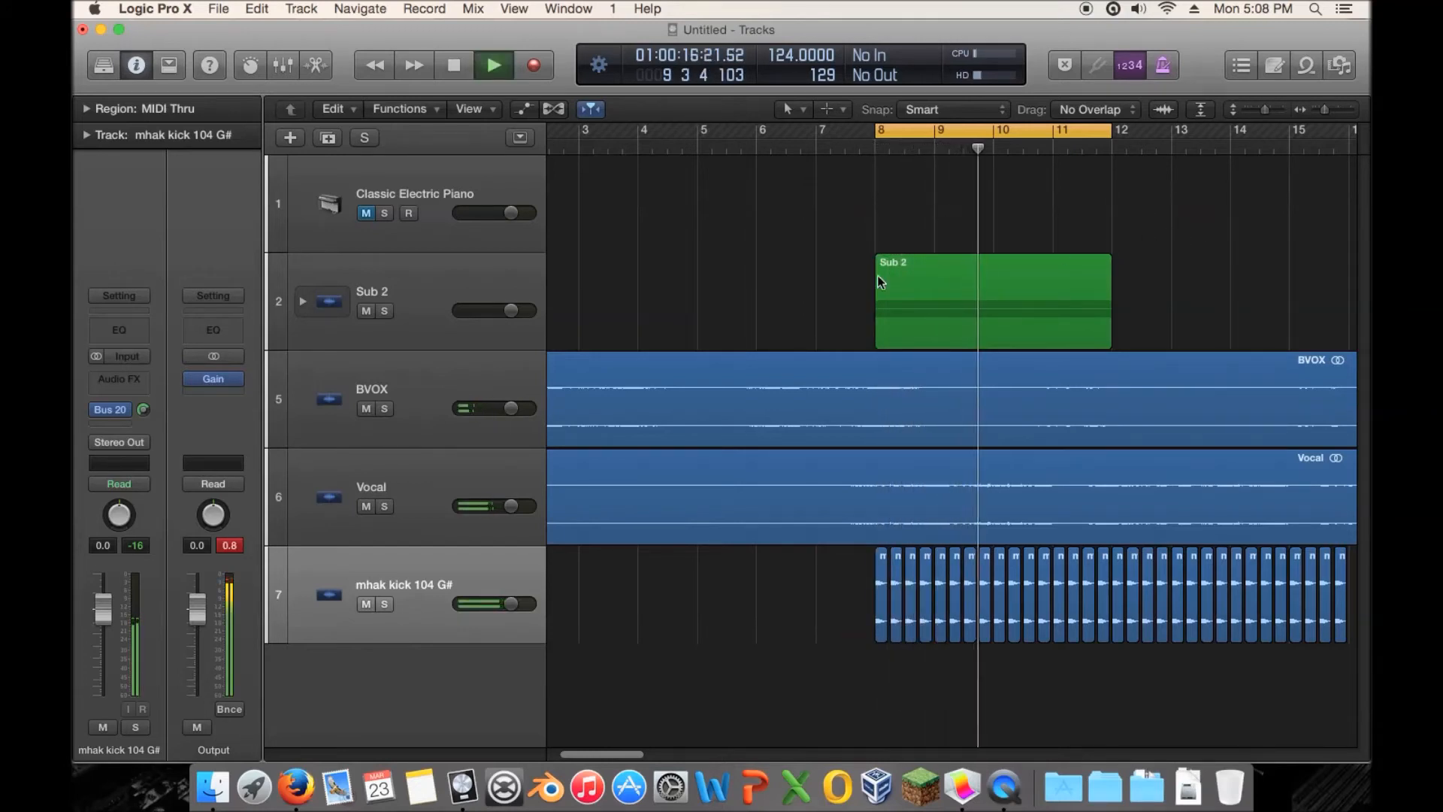
left_click(303, 301)
left_click(323, 504)
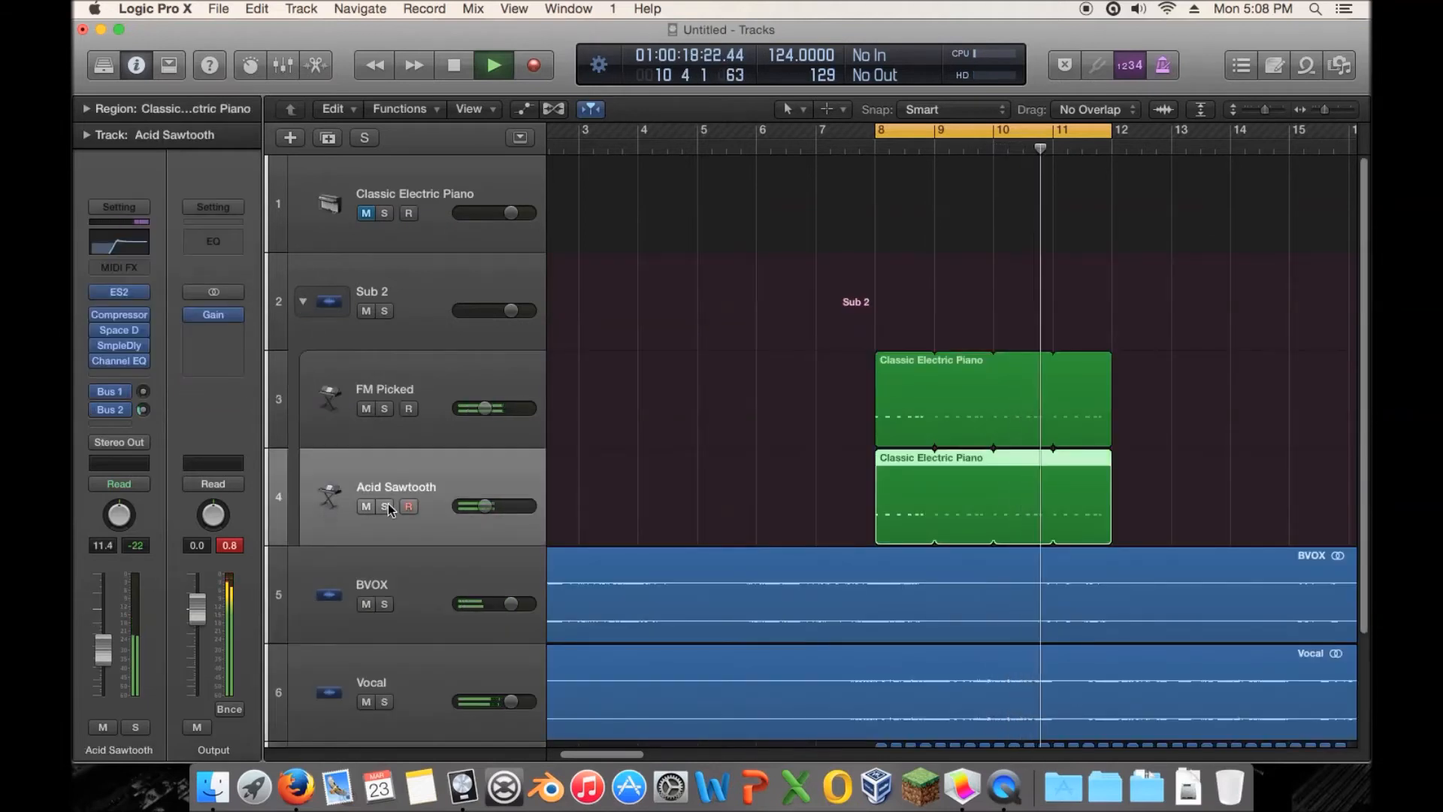
left_click(386, 506)
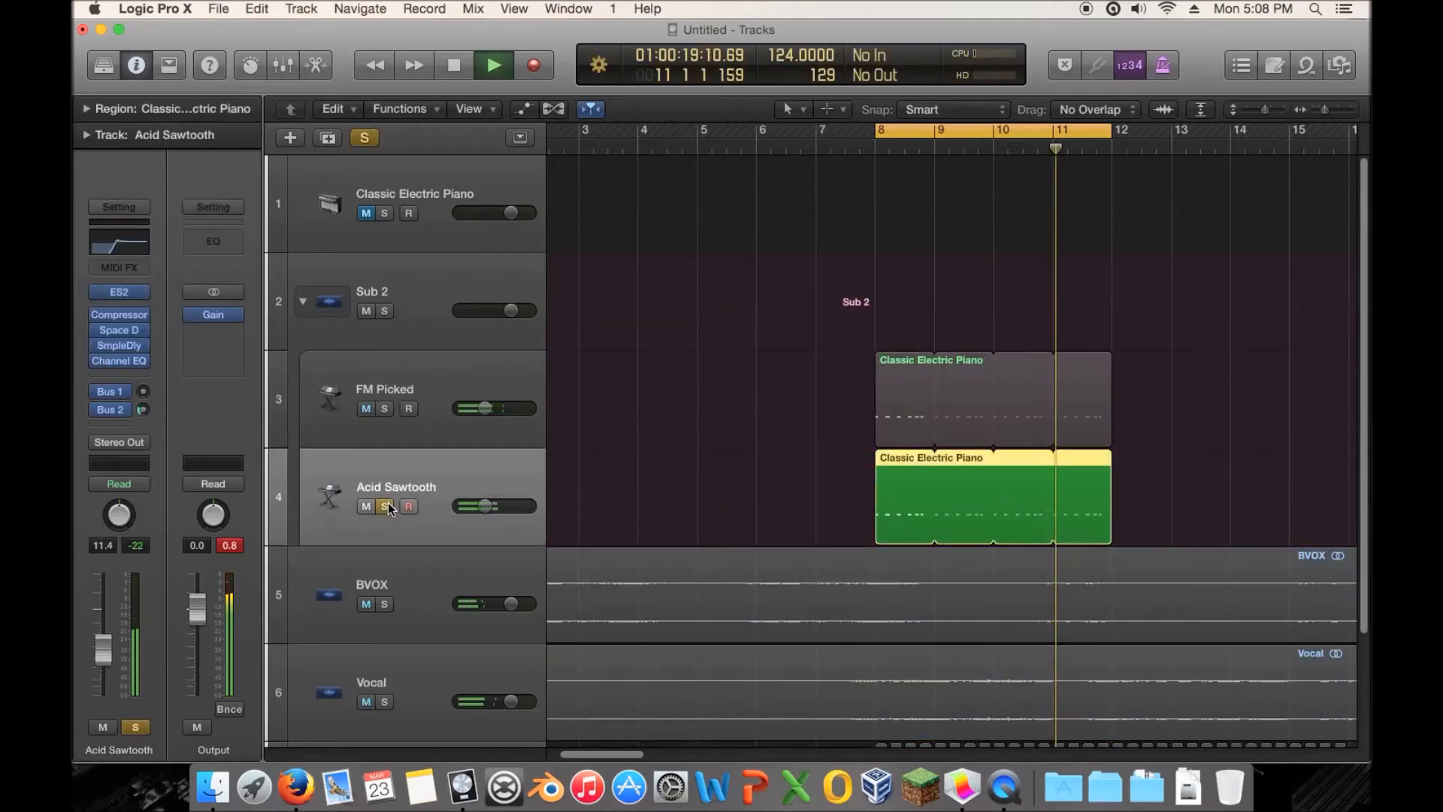
left_click(142, 409)
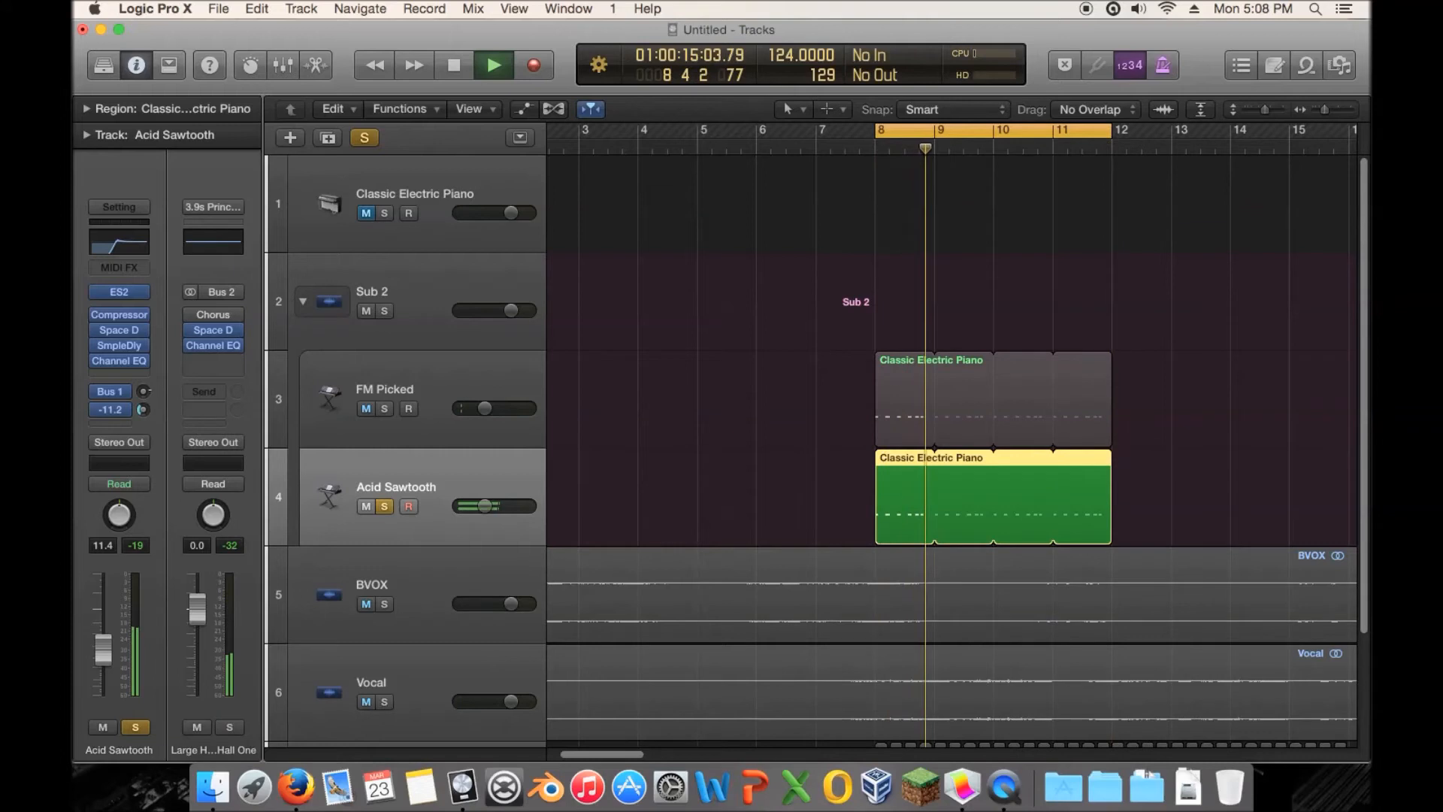
Reduce the low cut's Q in the Acid Sawtooth Channel EQ, unsolo the track and compare the mix with it muted and unmuted.
left_click(119, 362)
left_click_drag(169, 467, 169, 496)
left_click(128, 77)
left_click(384, 506)
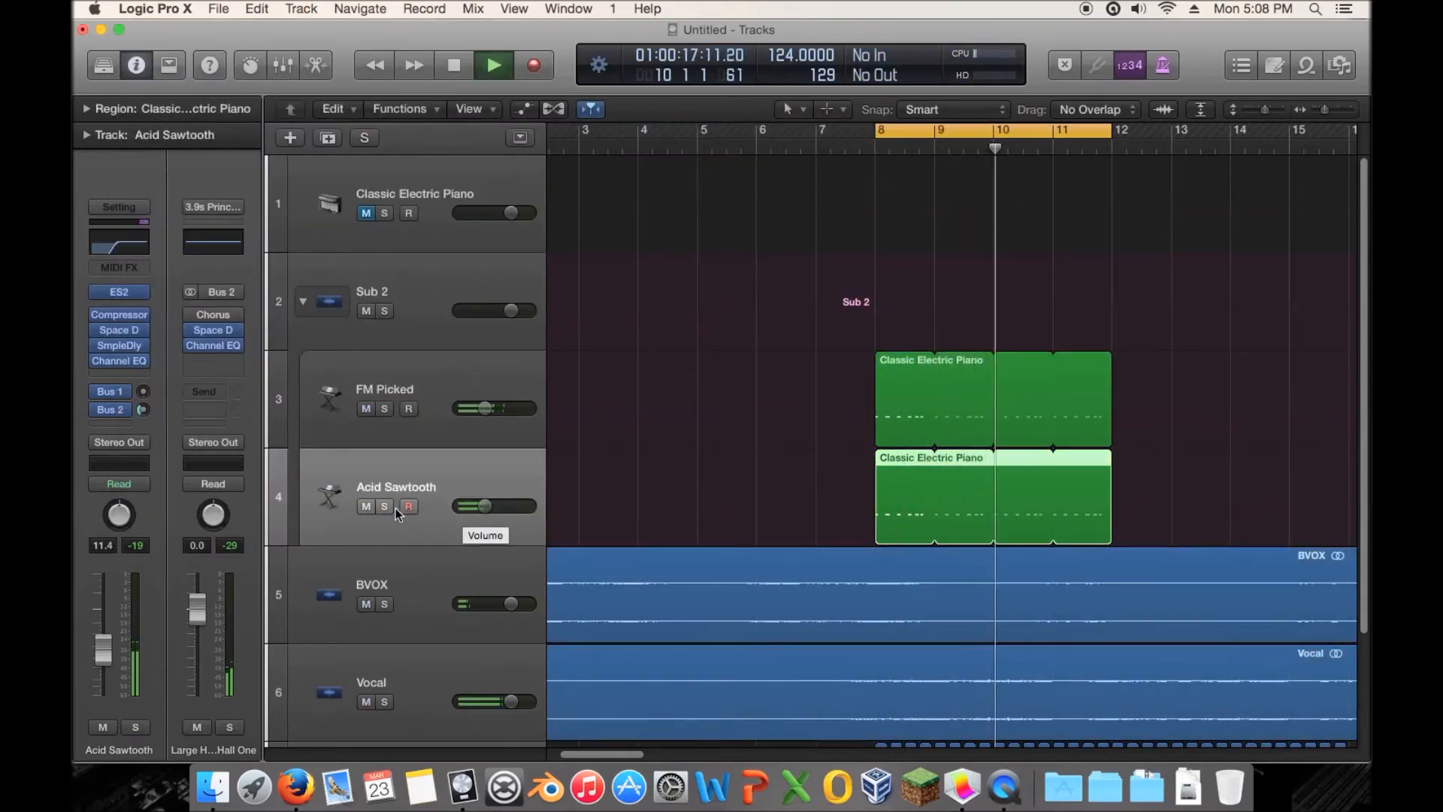
left_click(366, 507)
left_click(367, 507)
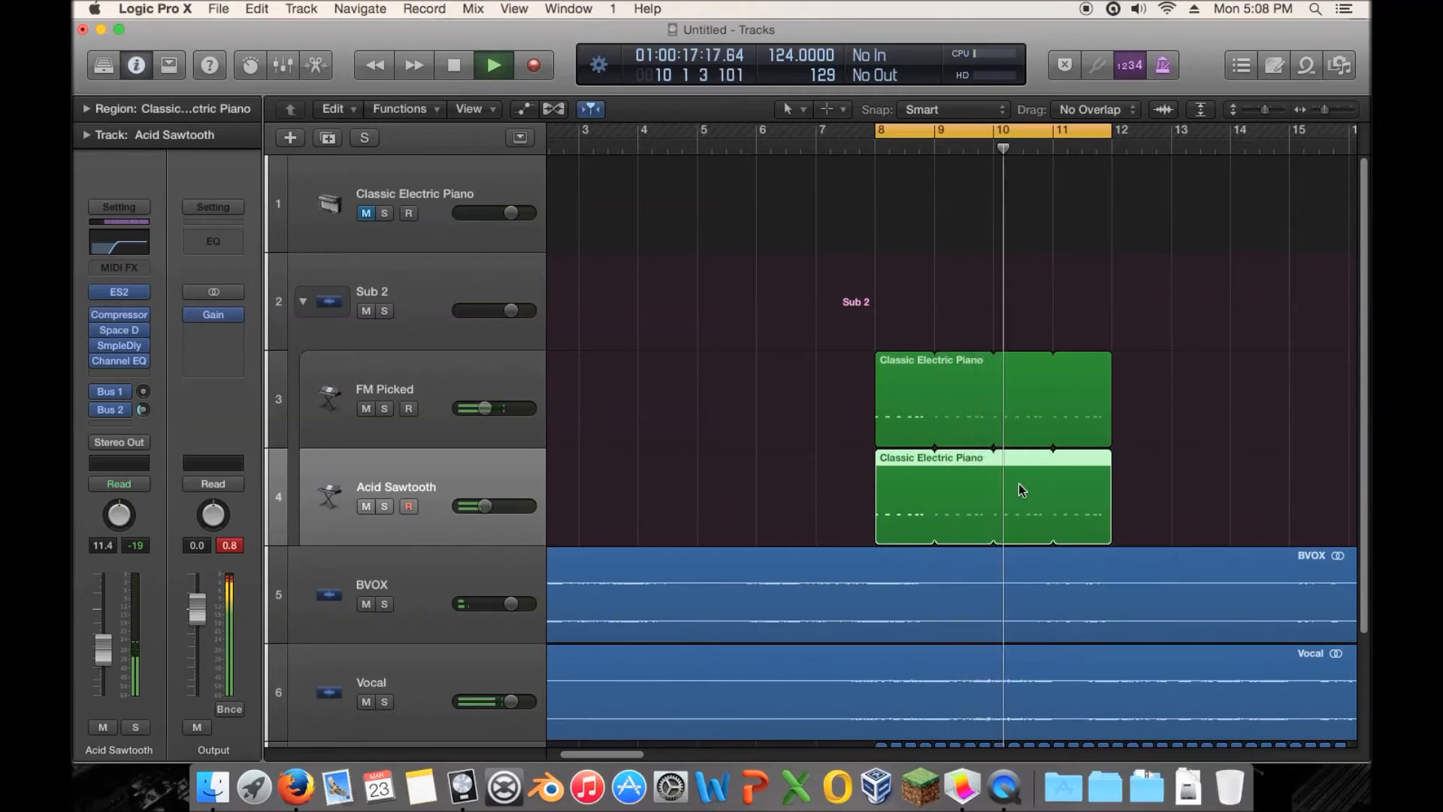
Adjust the Vocal track's Bus 10 send level while the mix plays, stop playback and deselect the regions.
scroll(573, 596, "down", 3)
left_click(451, 597)
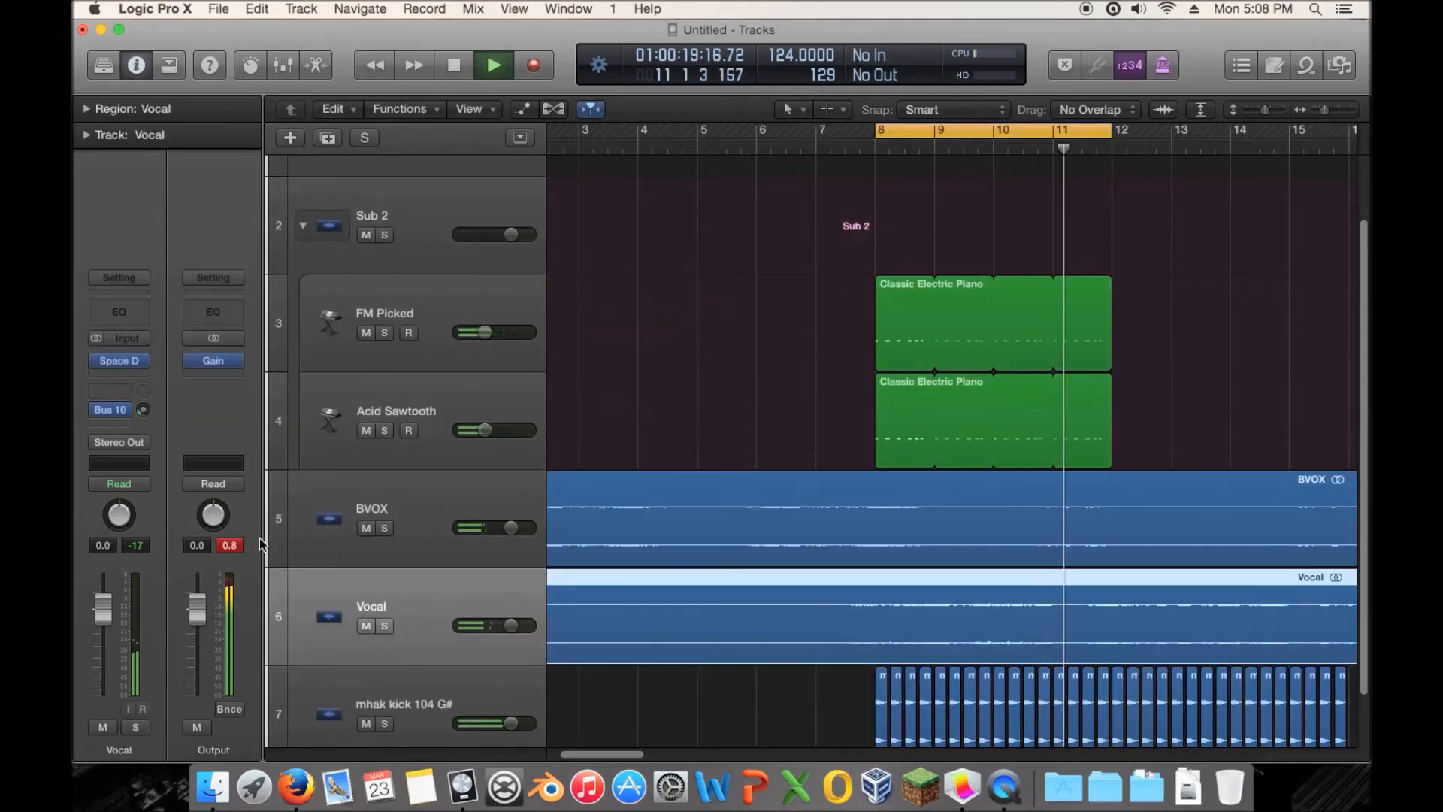
left_click(142, 410)
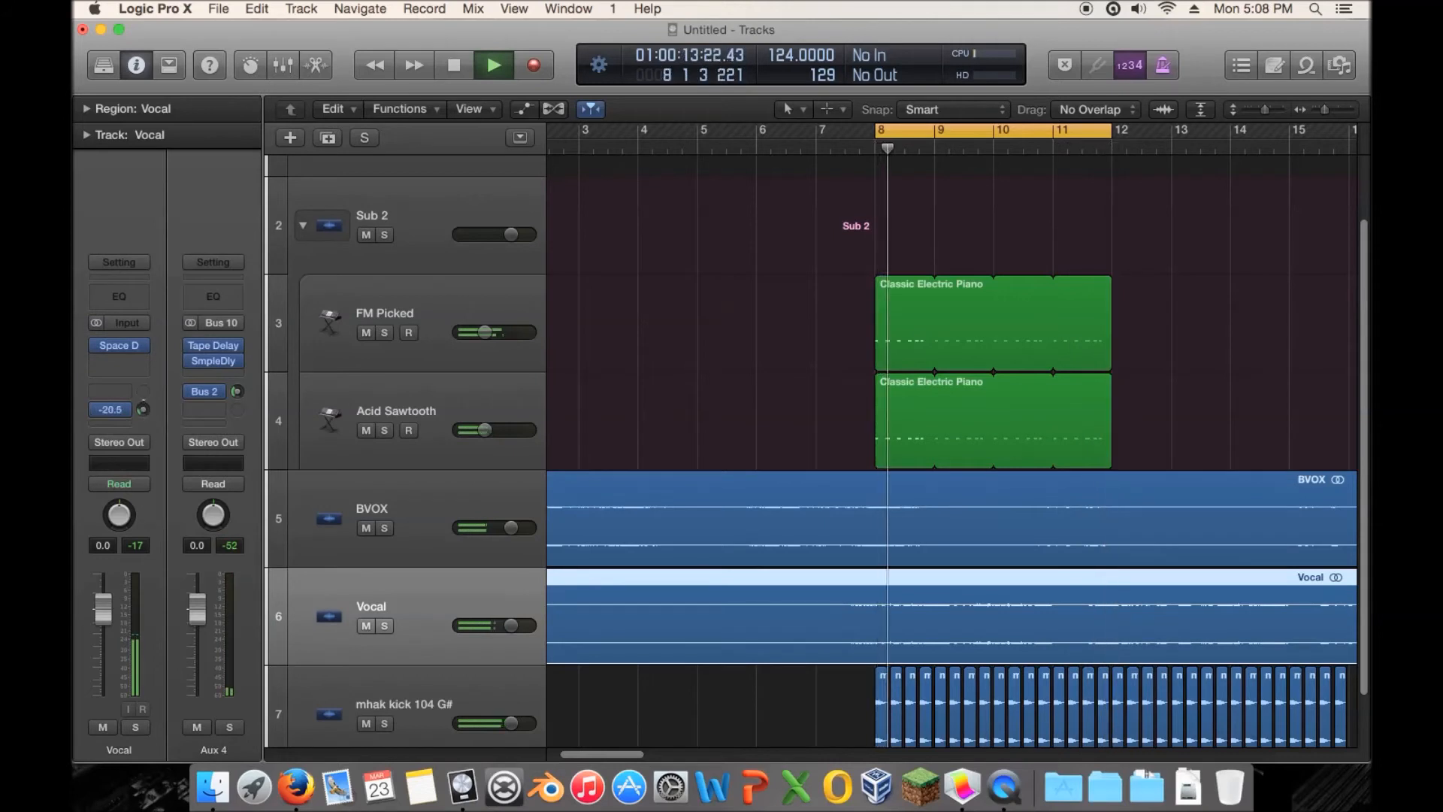
mouse_move(141, 384)
left_mouse_down()
mouse_move(142, 364)
mouse_move(146, 404)
left_mouse_up()
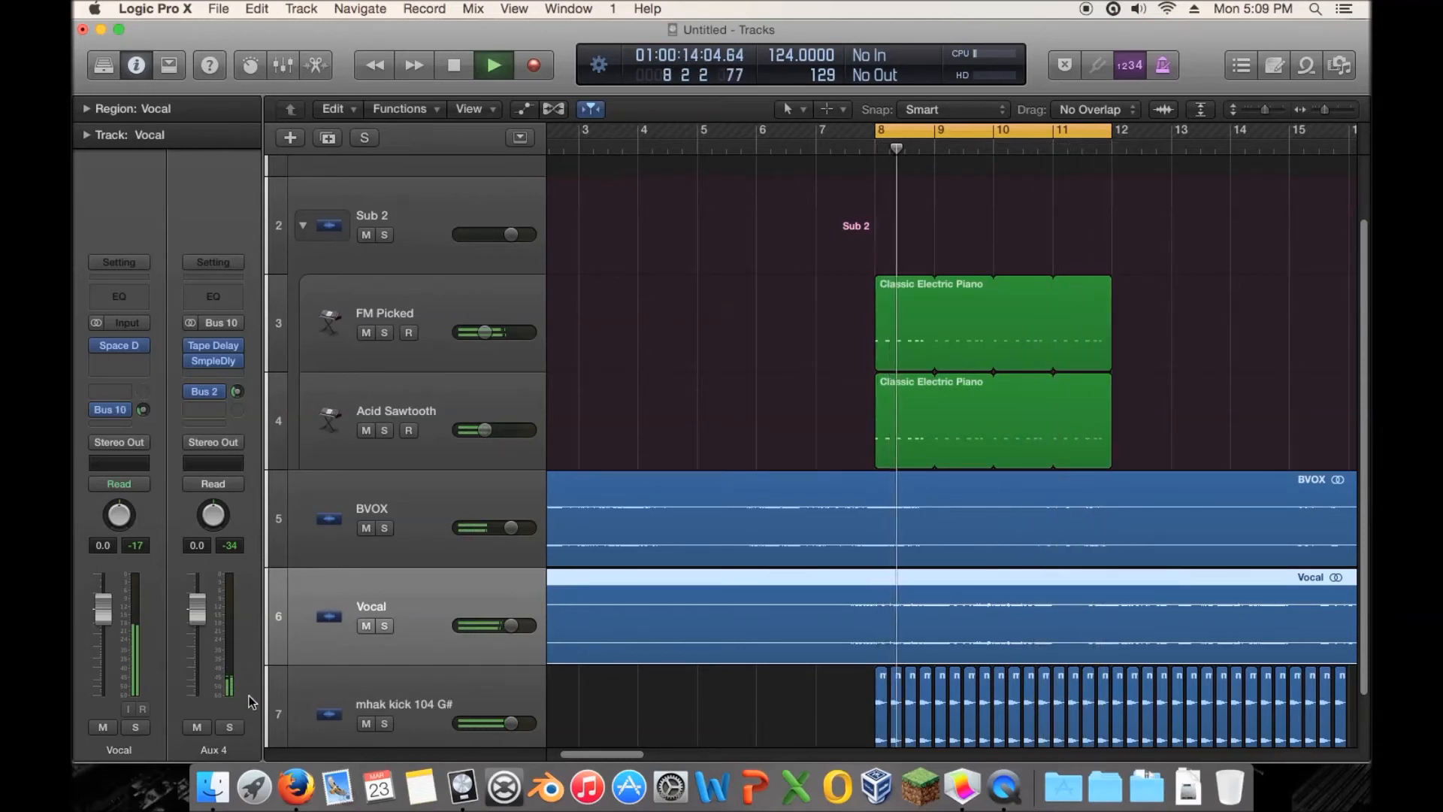
key("space")
left_click(1231, 263)
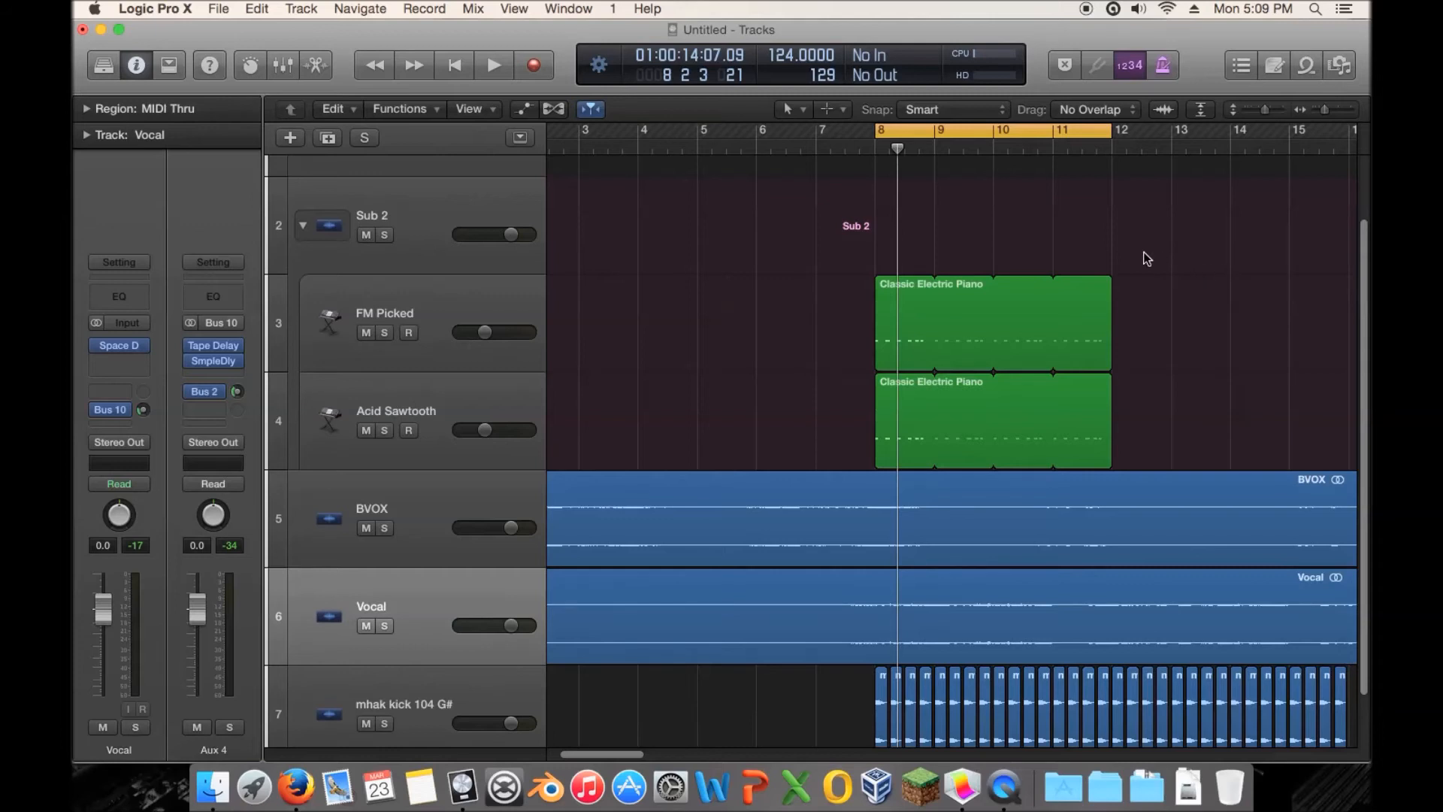
scroll(1160, 257, "right", 3)
scroll(1194, 251, "right", 4)
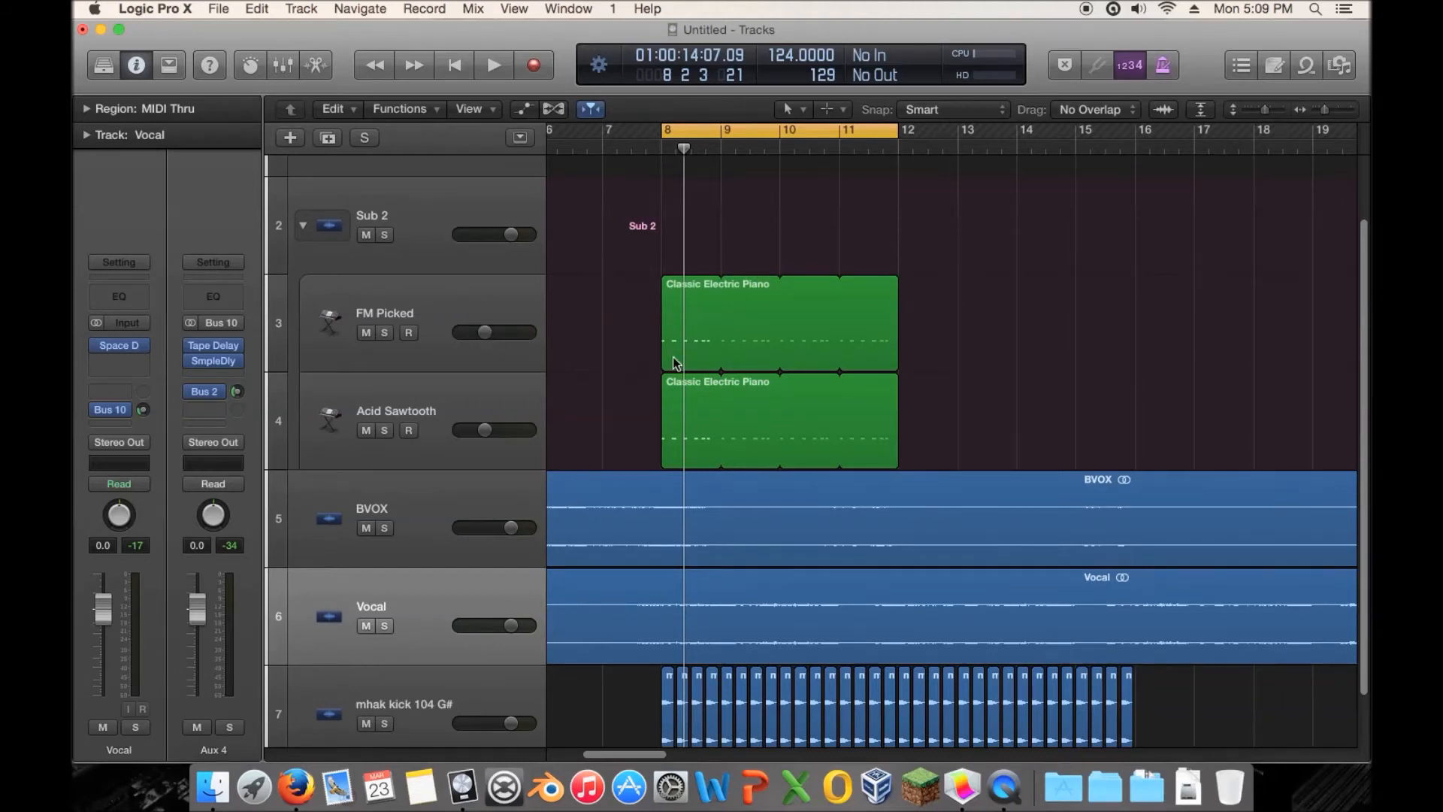
left_click(430, 422)
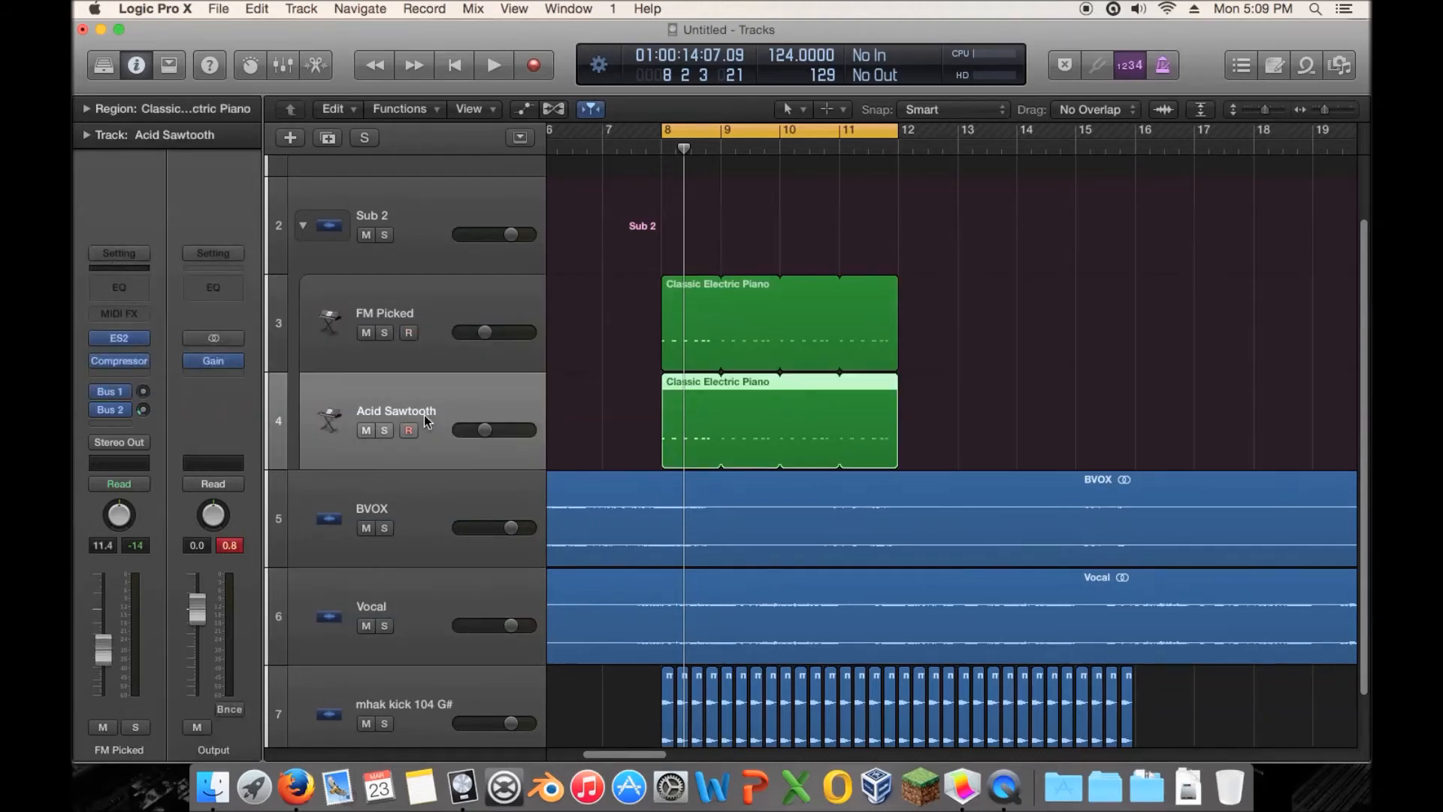
left_click(449, 289)
left_click_drag(665, 324, 673, 215)
left_click_drag(699, 329, 698, 228)
right_click(696, 230)
key("Escape")
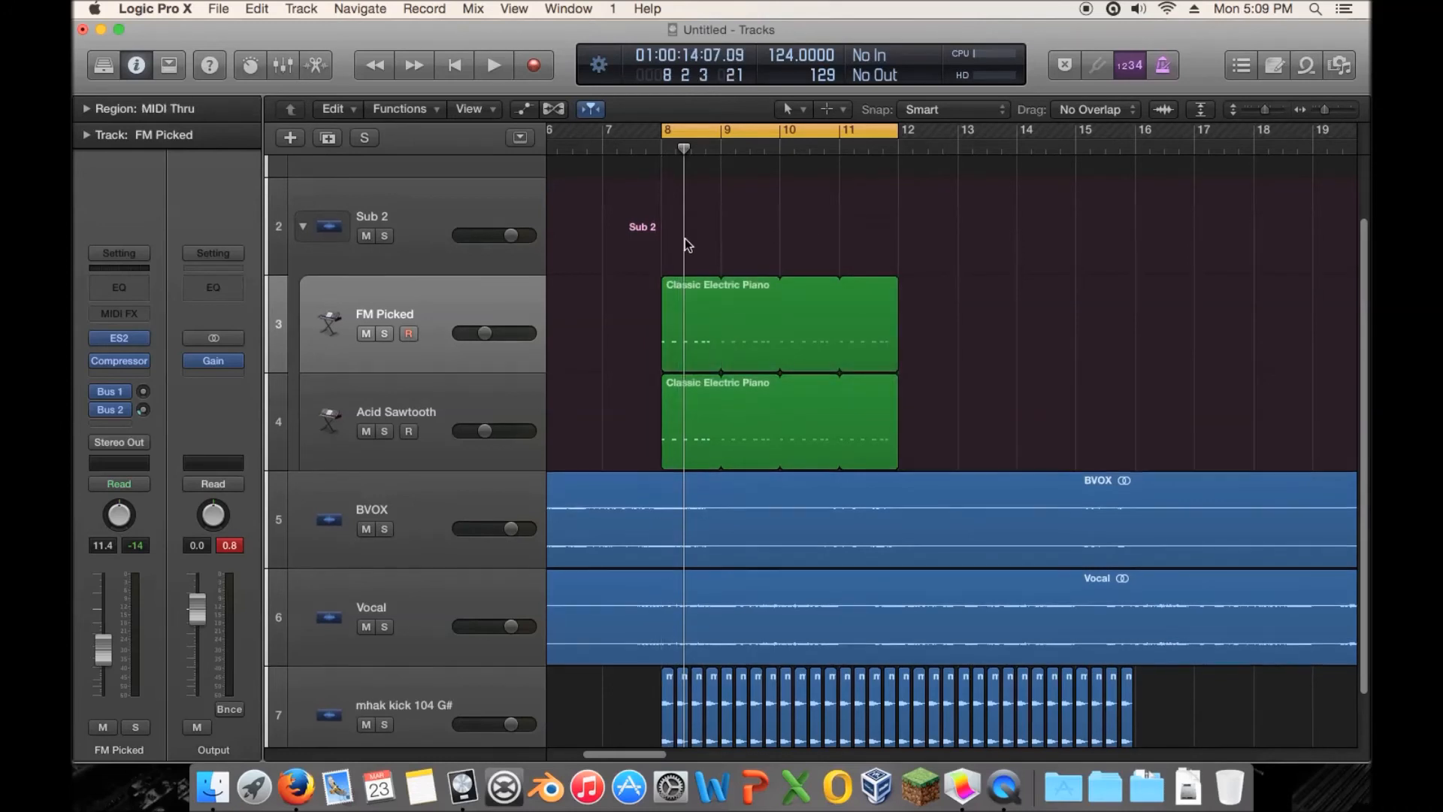
left_click(418, 203)
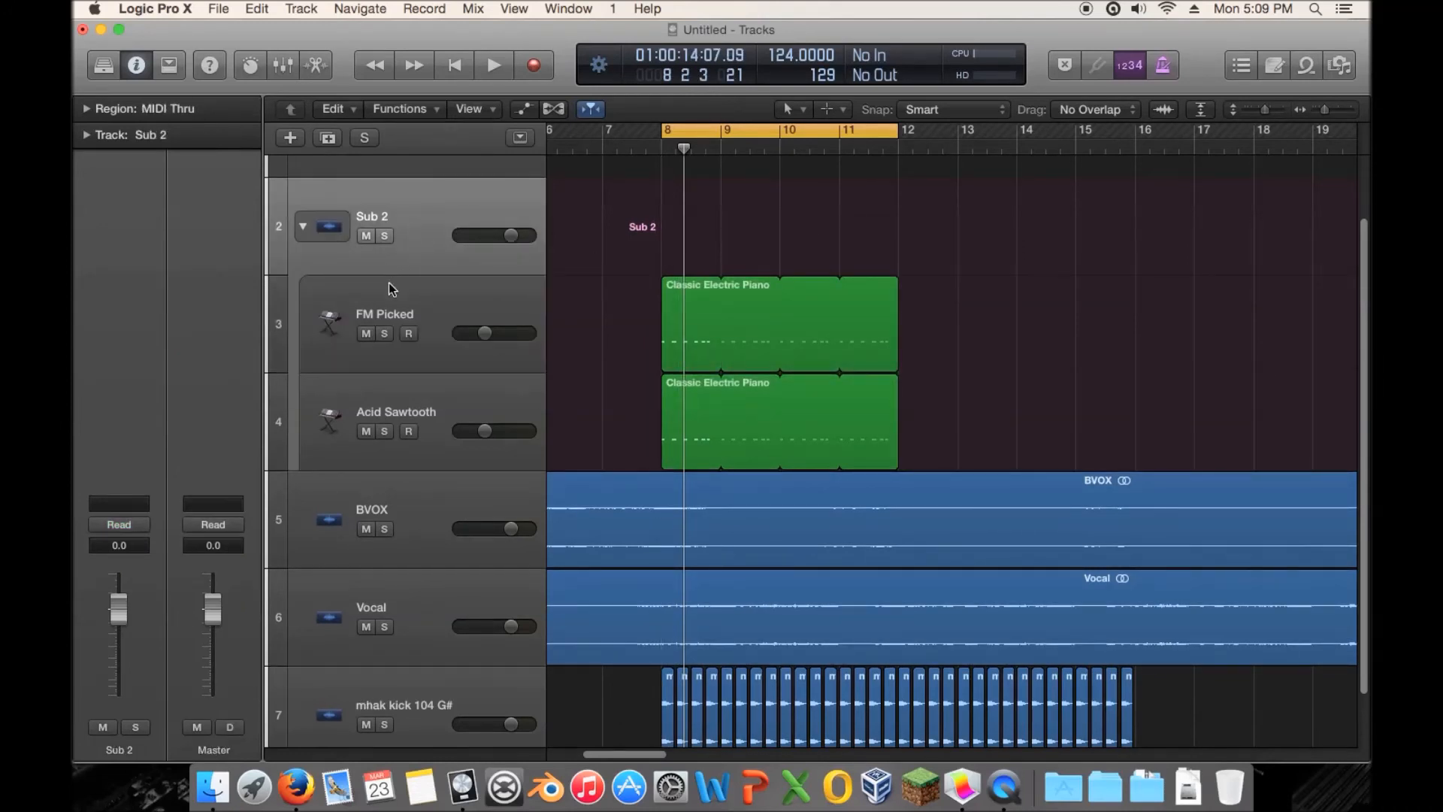
right_click(651, 219)
key("Escape")
right_click(1033, 229)
left_click(1056, 237)
scroll(844, 305, "up", 3)
left_click_drag(901, 294, 954, 293, "super")
left_click(1007, 295, "super")
left_click(679, 297)
scroll(666, 304, "left", 5)
scroll(644, 297, "right", 3)
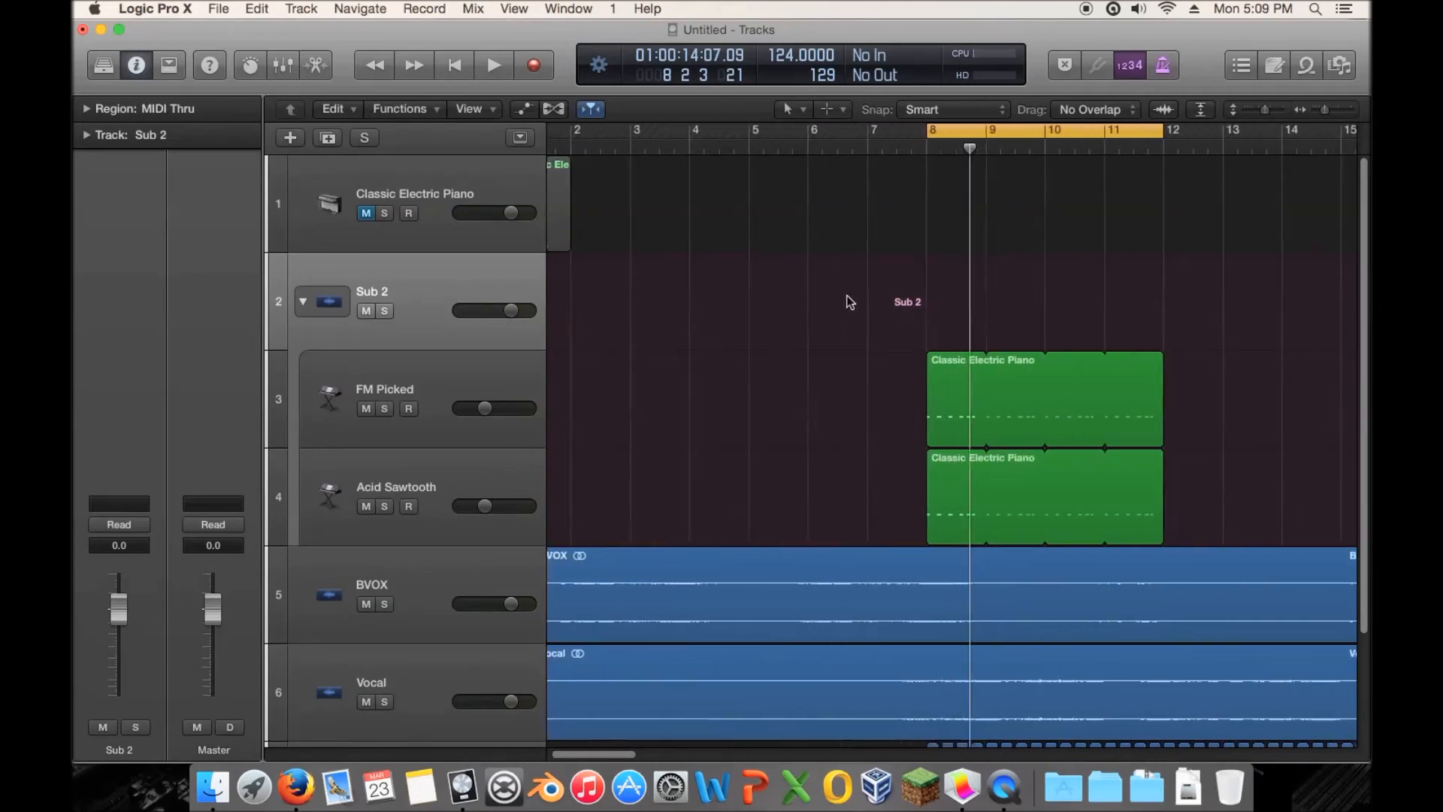
Solo the FM Picked track, listen briefly and open its Classic Electric Piano region in the Piano Roll.
left_click(406, 406)
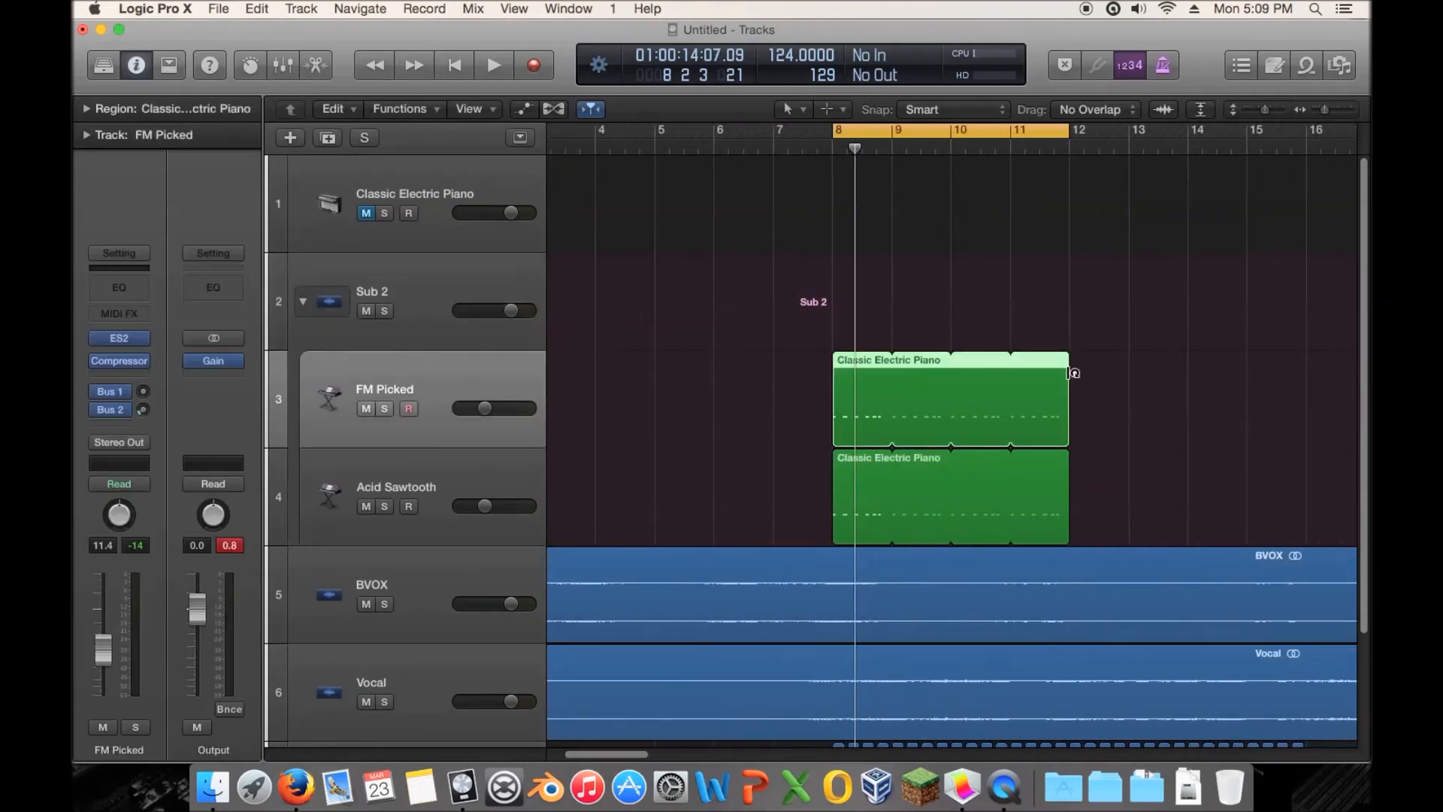
left_click(385, 409)
key("space")
key("space")
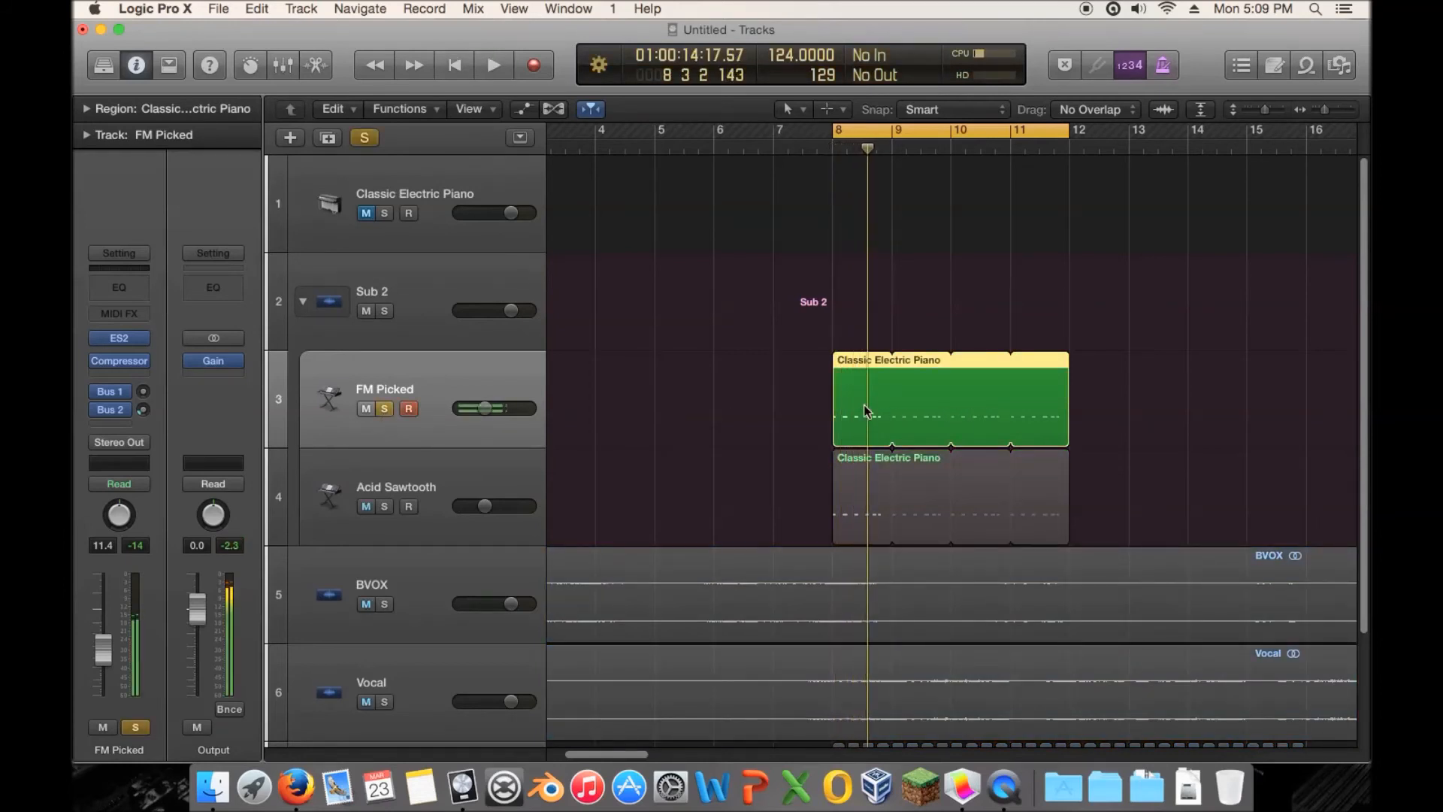
double_click(866, 412)
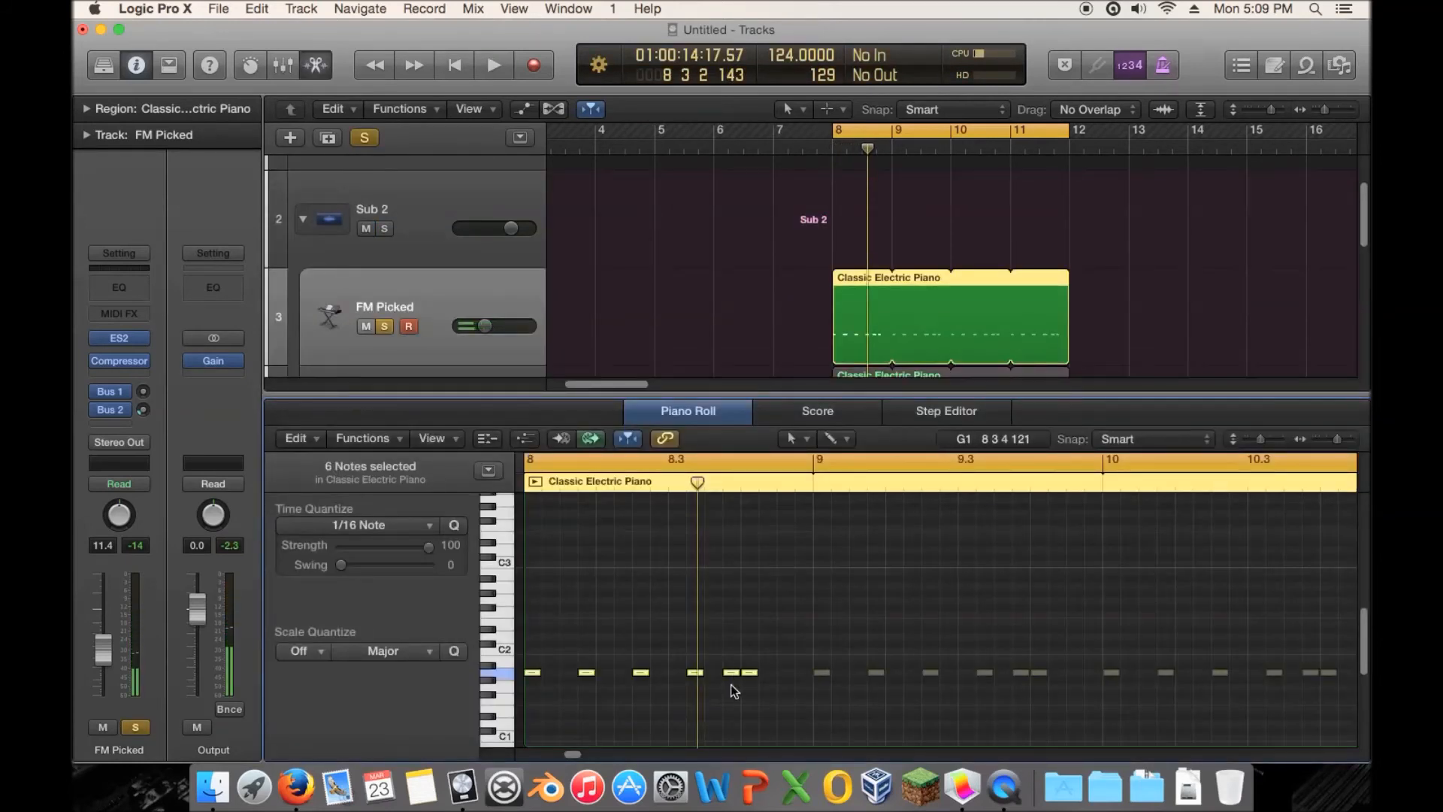
Try a lower pitch for the fourth note of the FM Picked pattern and play it back.
key("space")
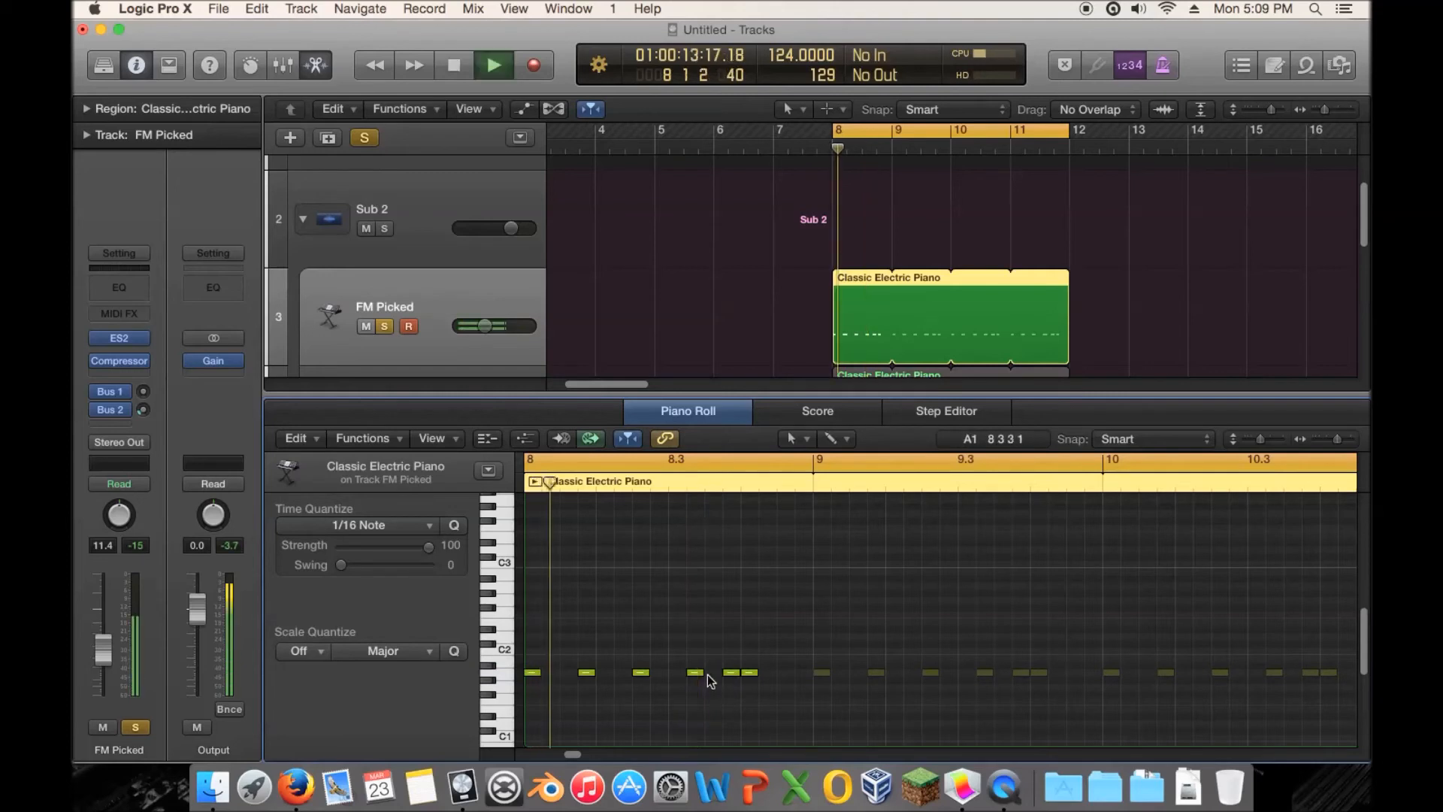
key("space")
left_click_drag(697, 674, 696, 710)
key("space")
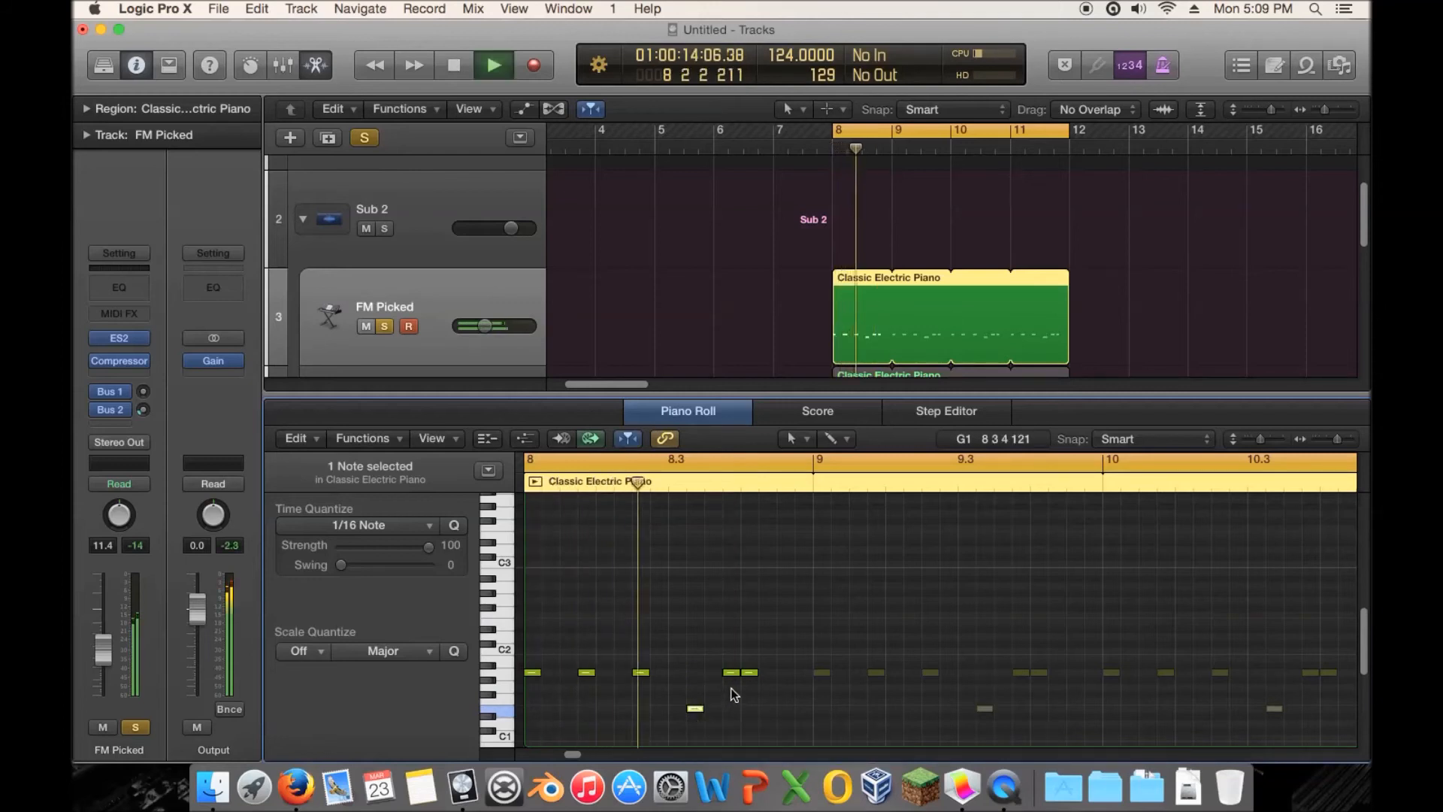
Raise the last note of the FM Picked pattern to B1 and play the result.
key("space")
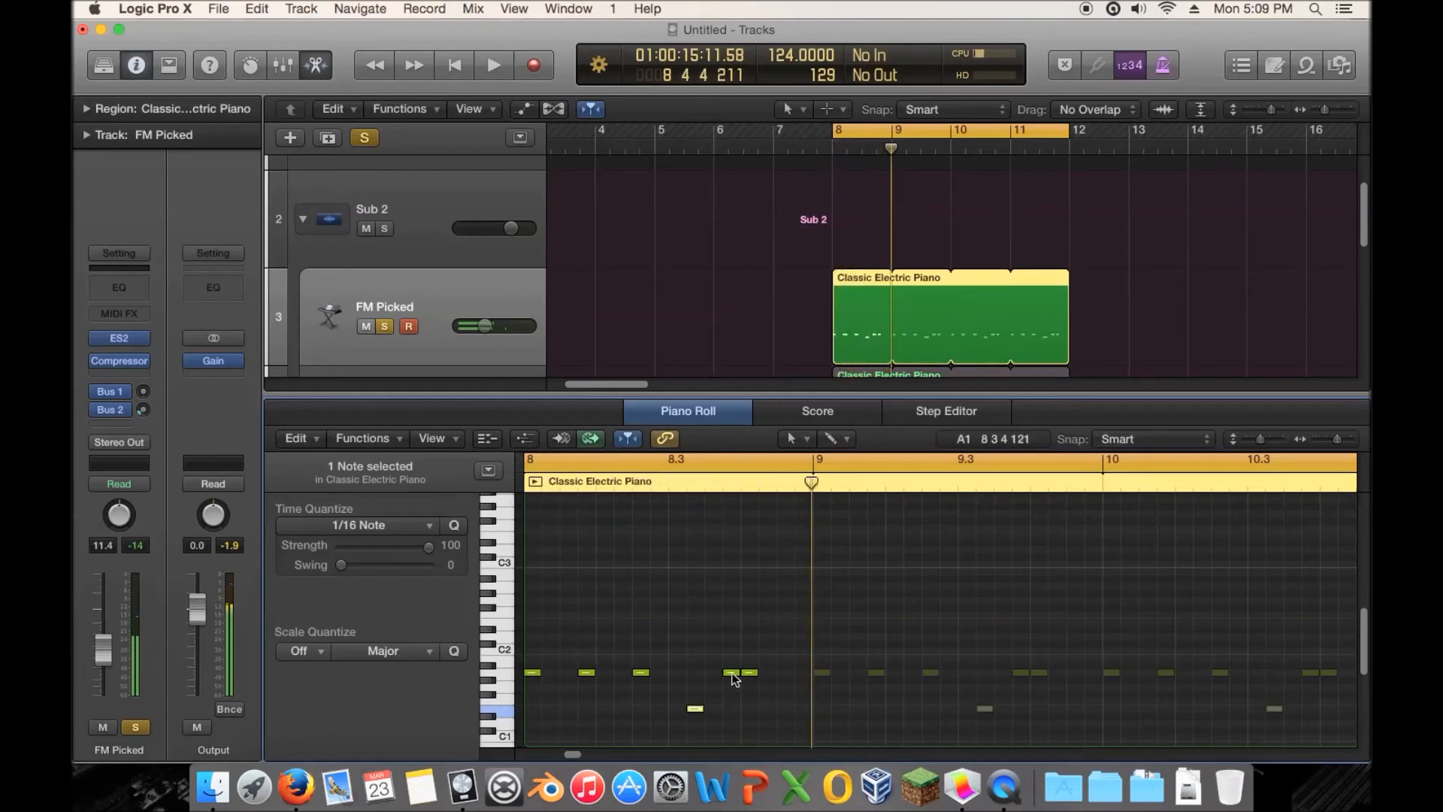
left_click_drag(749, 677, 749, 660)
key("space")
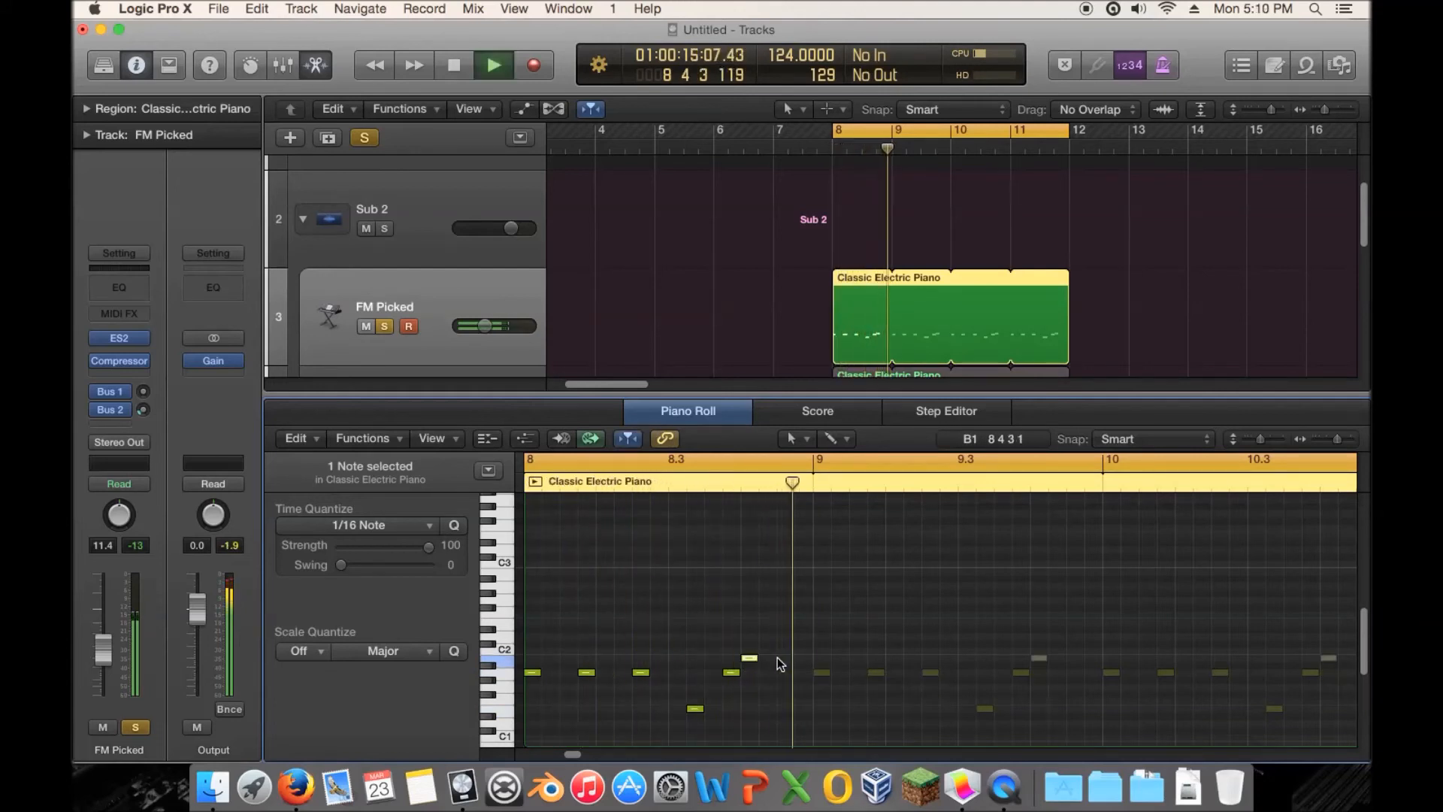
Move the fourth note of the pattern back up to A1 and listen to the bass line.
key("space")
left_click_drag(700, 709, 713, 672)
key("space")
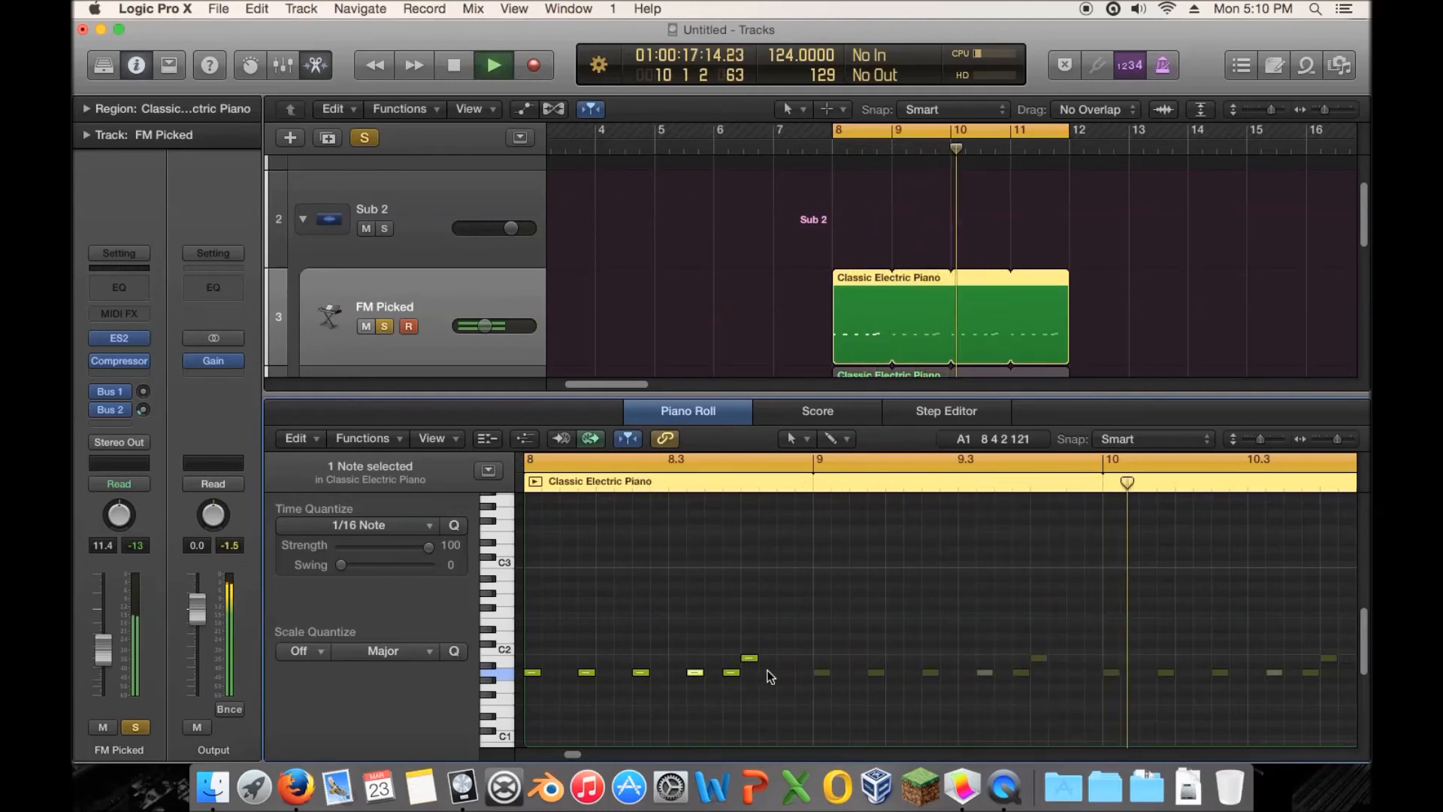
Stop playback and replace the FM Picked region's loops with a separate one-bar copy at bar 9.
key("space")
left_click_drag(1066, 280, 921, 312)
left_click(911, 250)
left_click(845, 300)
left_click(919, 314)
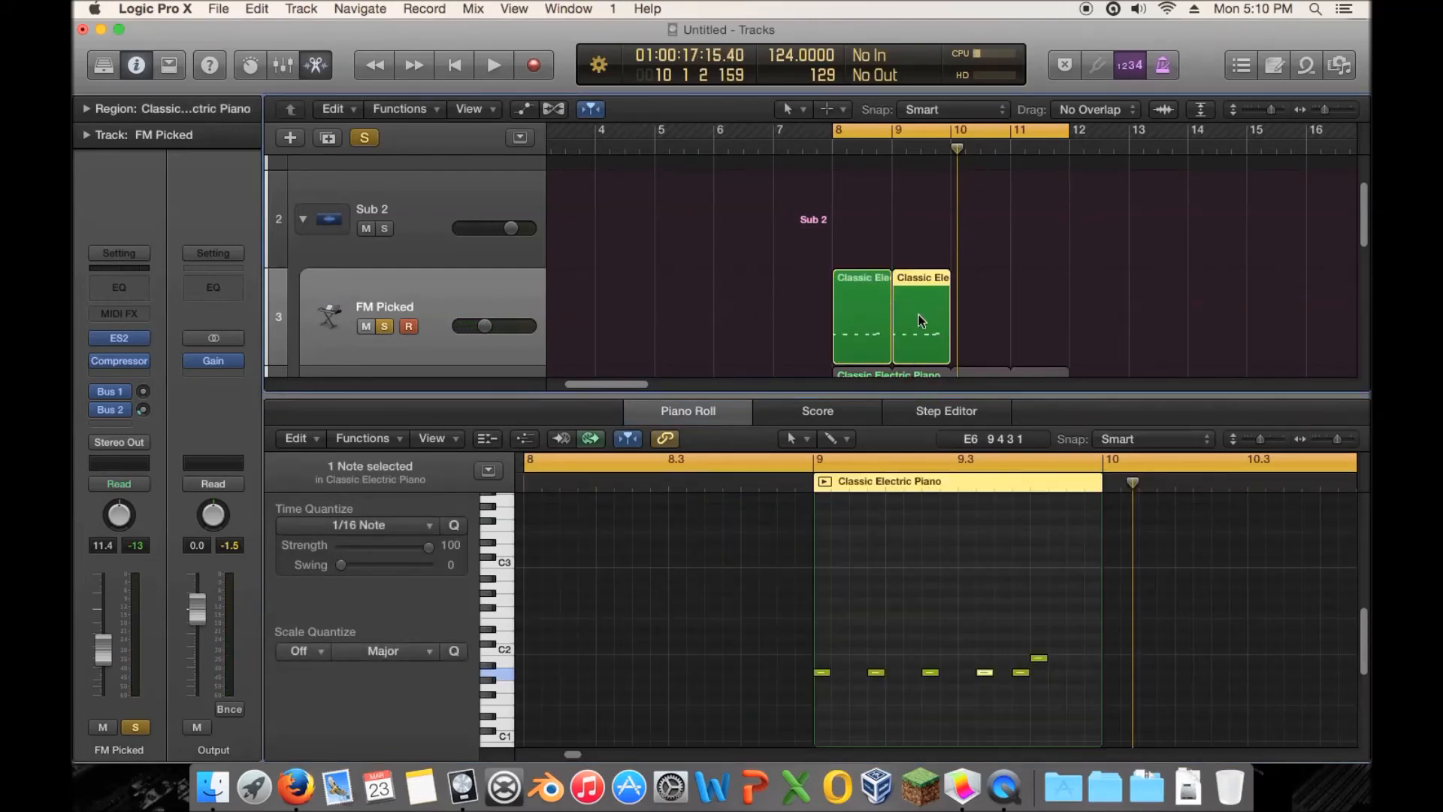
Lower the last note of the FM Picked region at bar 9 to one semitone below A1 and play it back.
left_click(965, 705)
left_click_drag(1045, 678, 1045, 679)
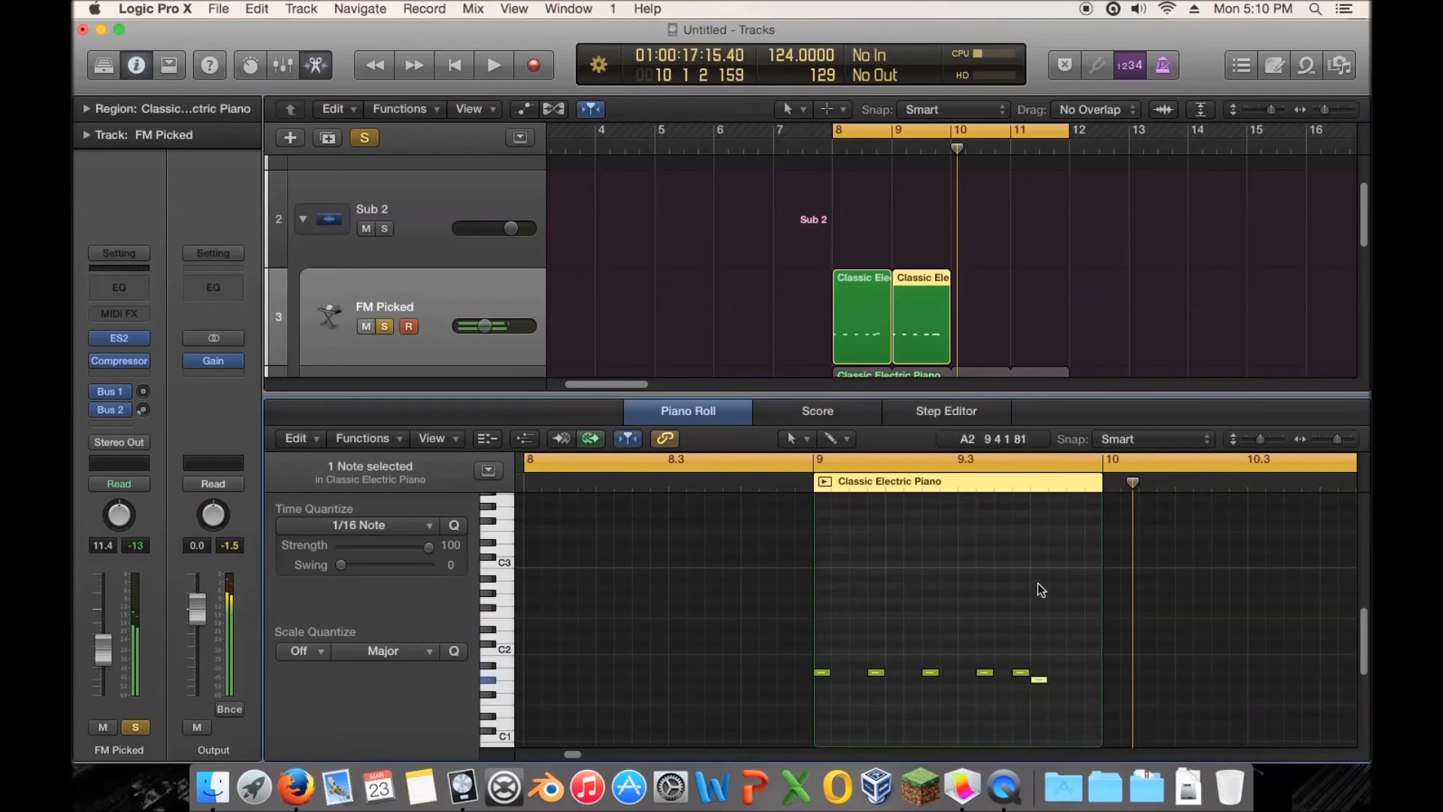
key("space")
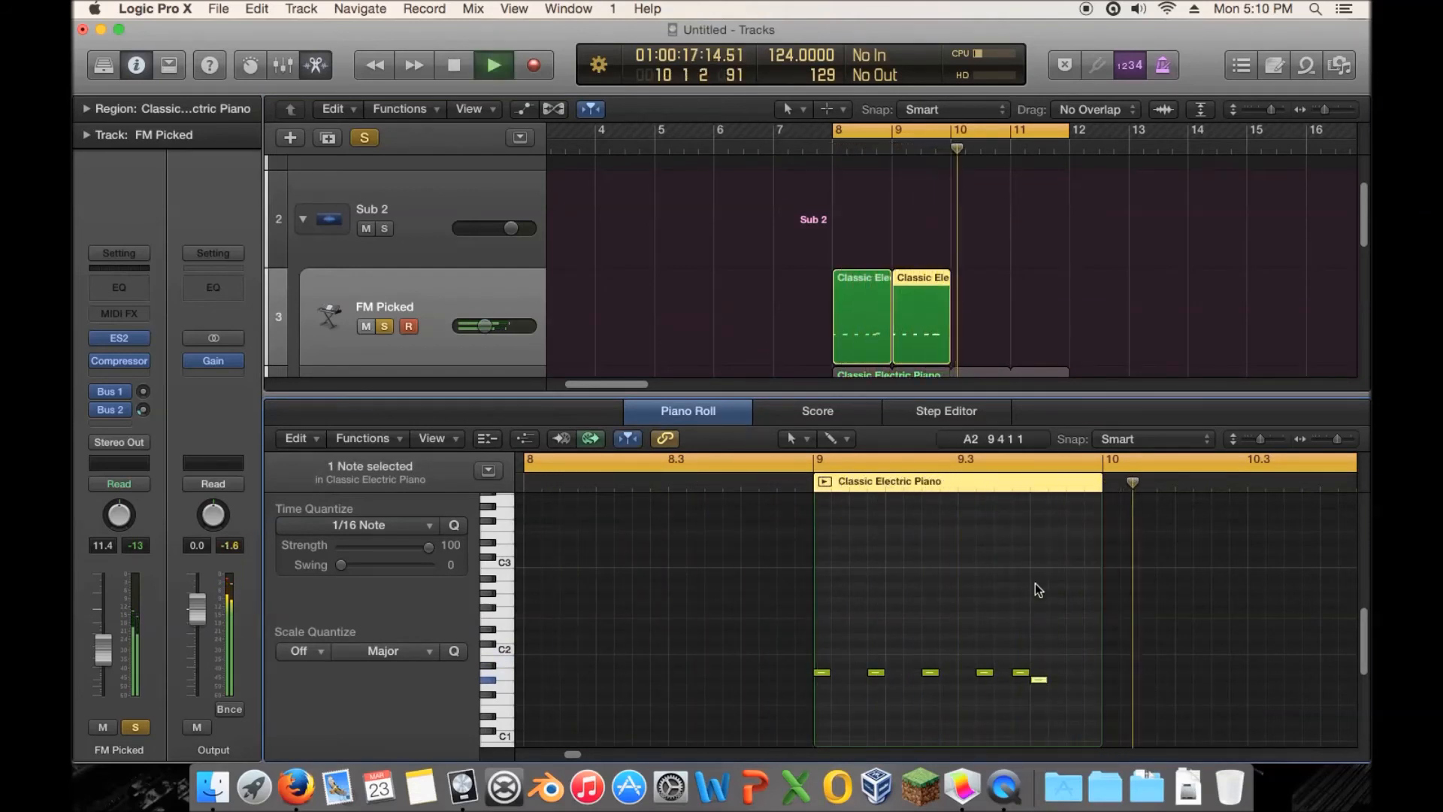
key("space")
Delete the fifth note of the FM Picked region at bar 9 and listen to the two-bar bass line.
left_click(1022, 675)
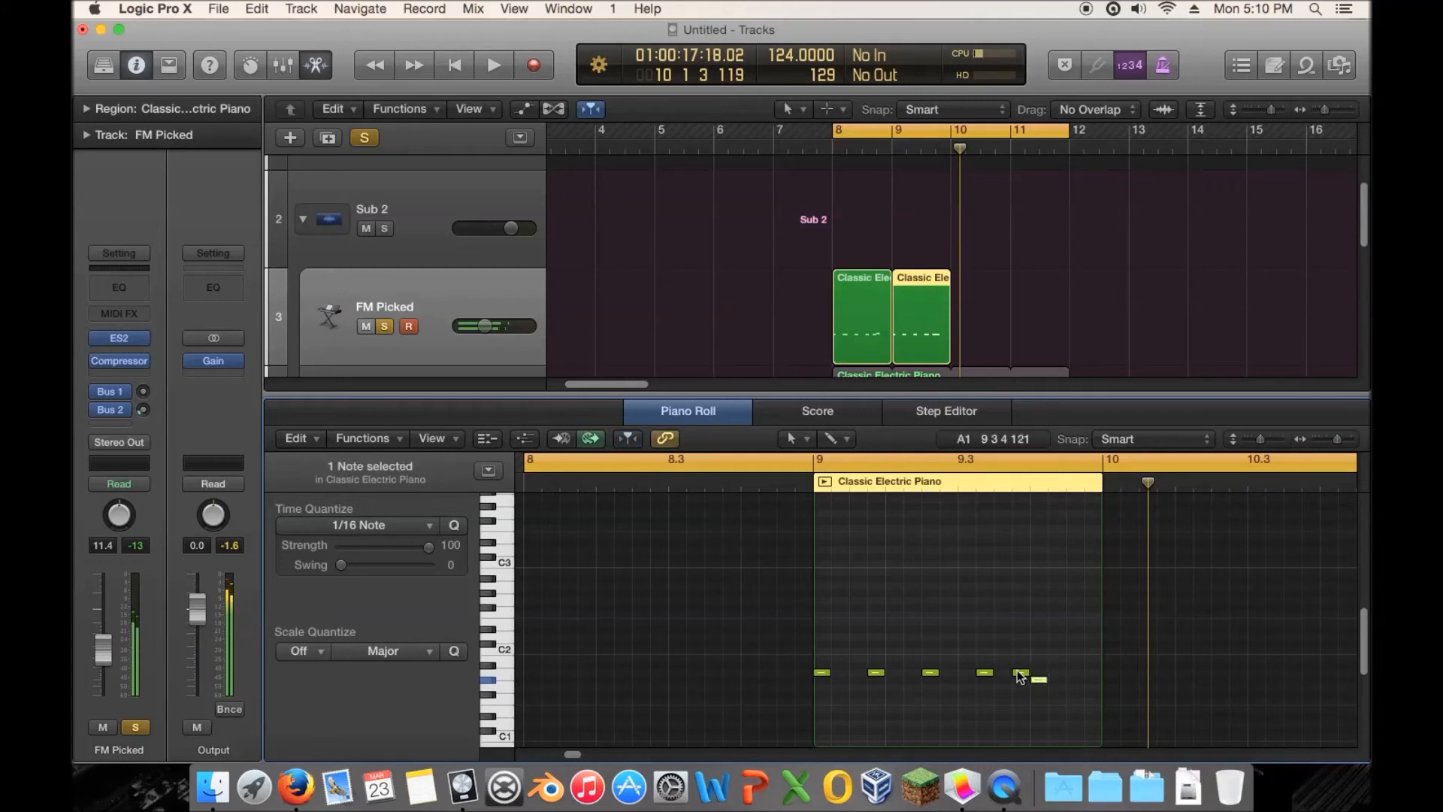
key("space")
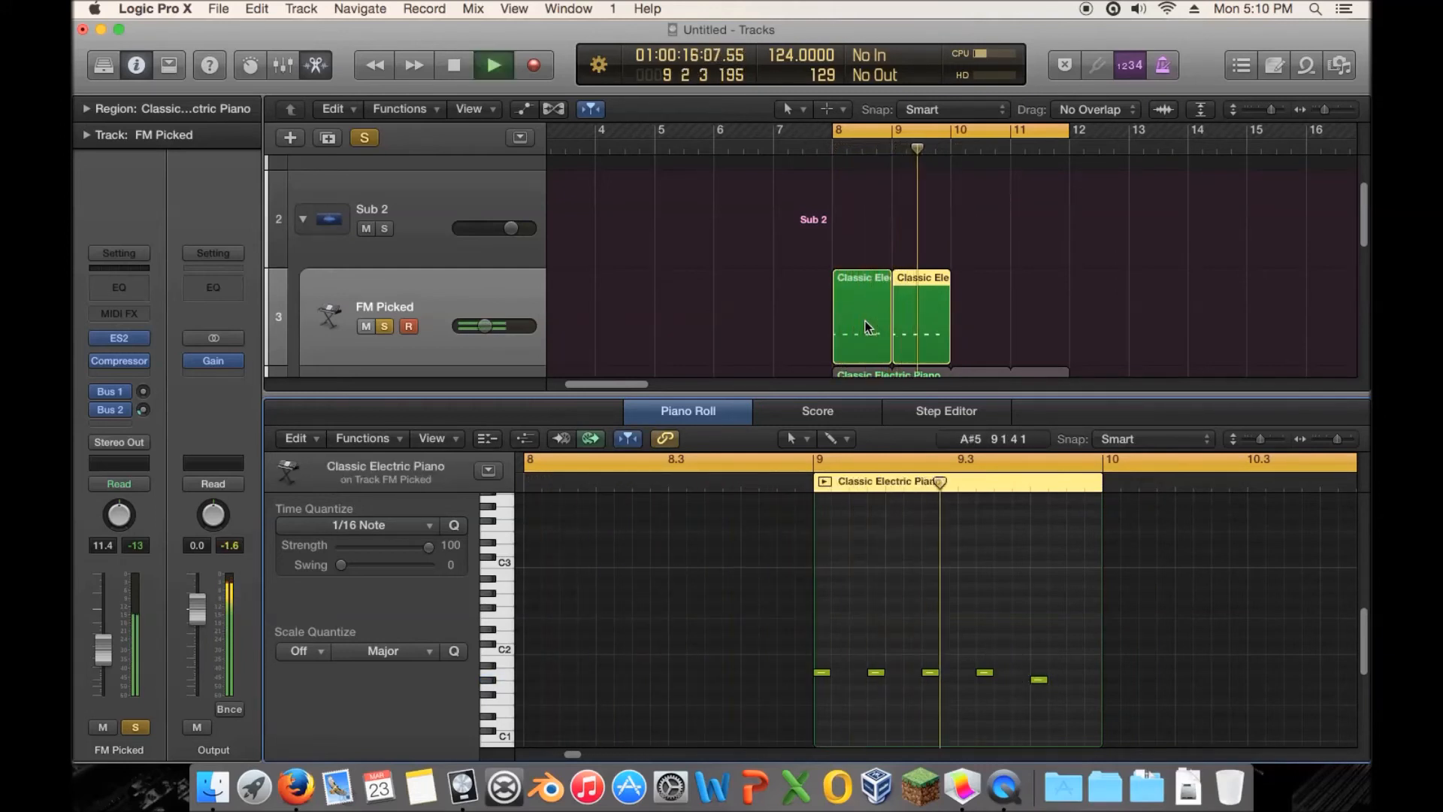
key("space")
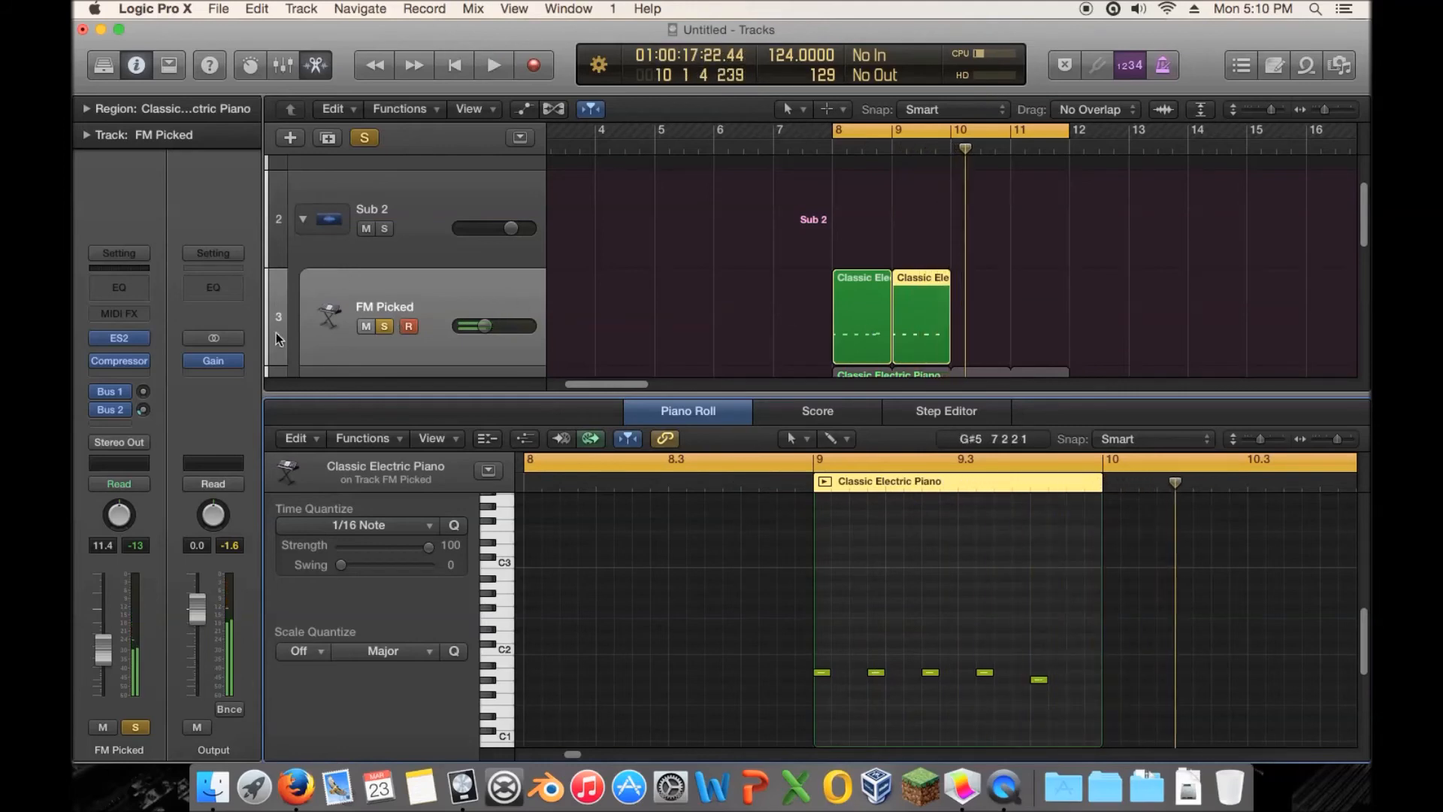
Inspect the Glide setting of the FM Picked track's ES2 synth while playing the bass line, and close the plug-in.
left_click(121, 339)
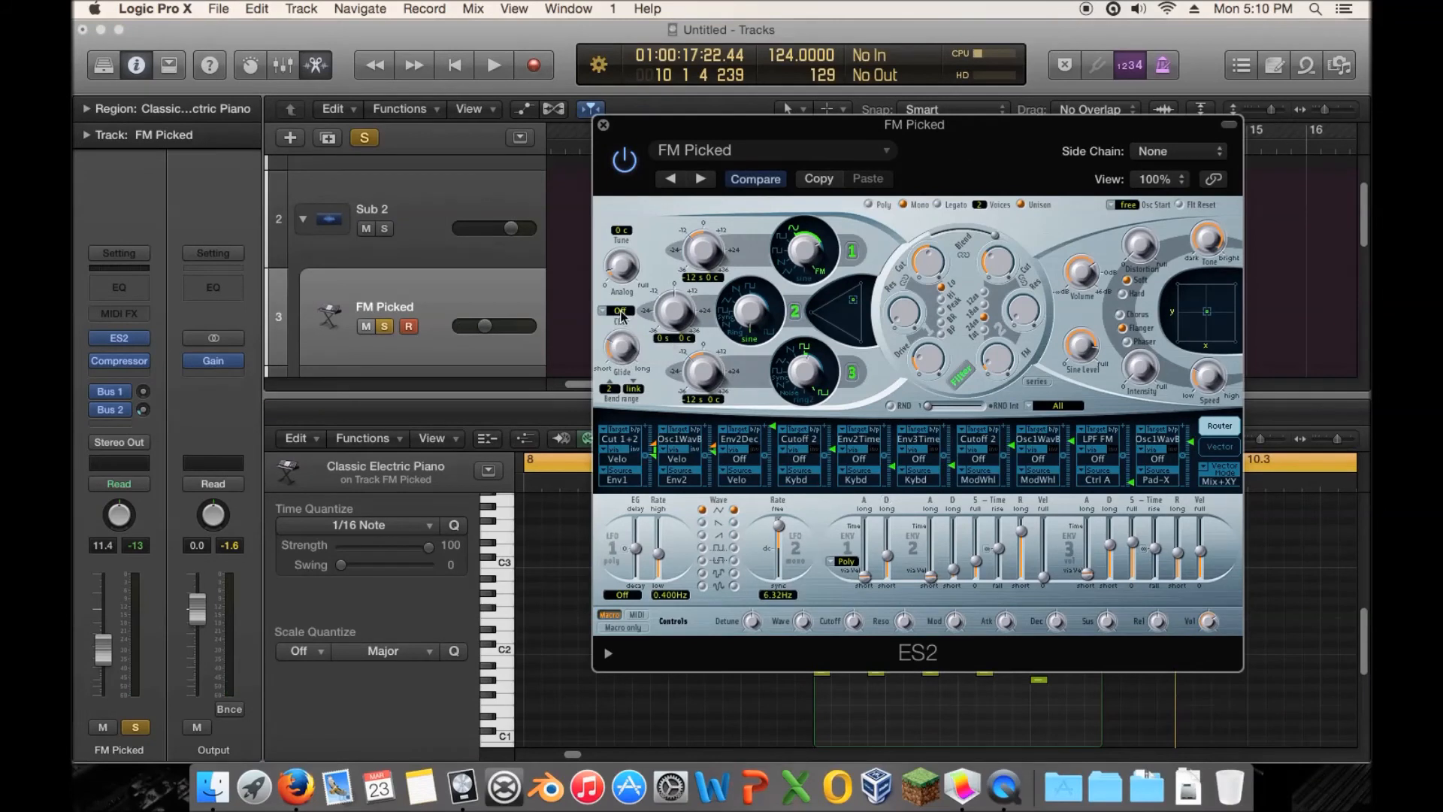
key("space")
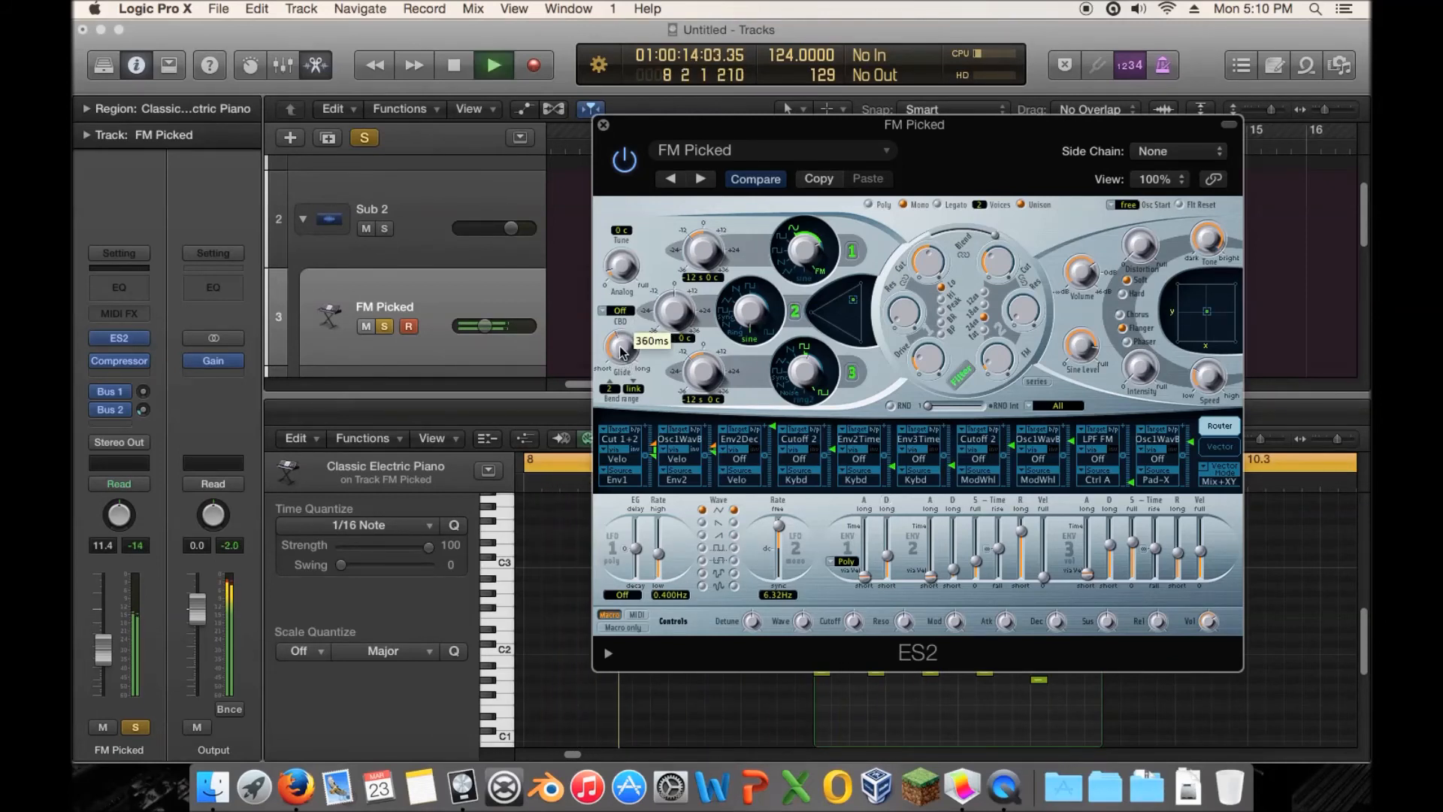
left_click(602, 125)
Unsolo the FM Picked track, keep Acid Sawtooth muted, and play the bass with the vocals and kick.
scroll(673, 267, "down", 3)
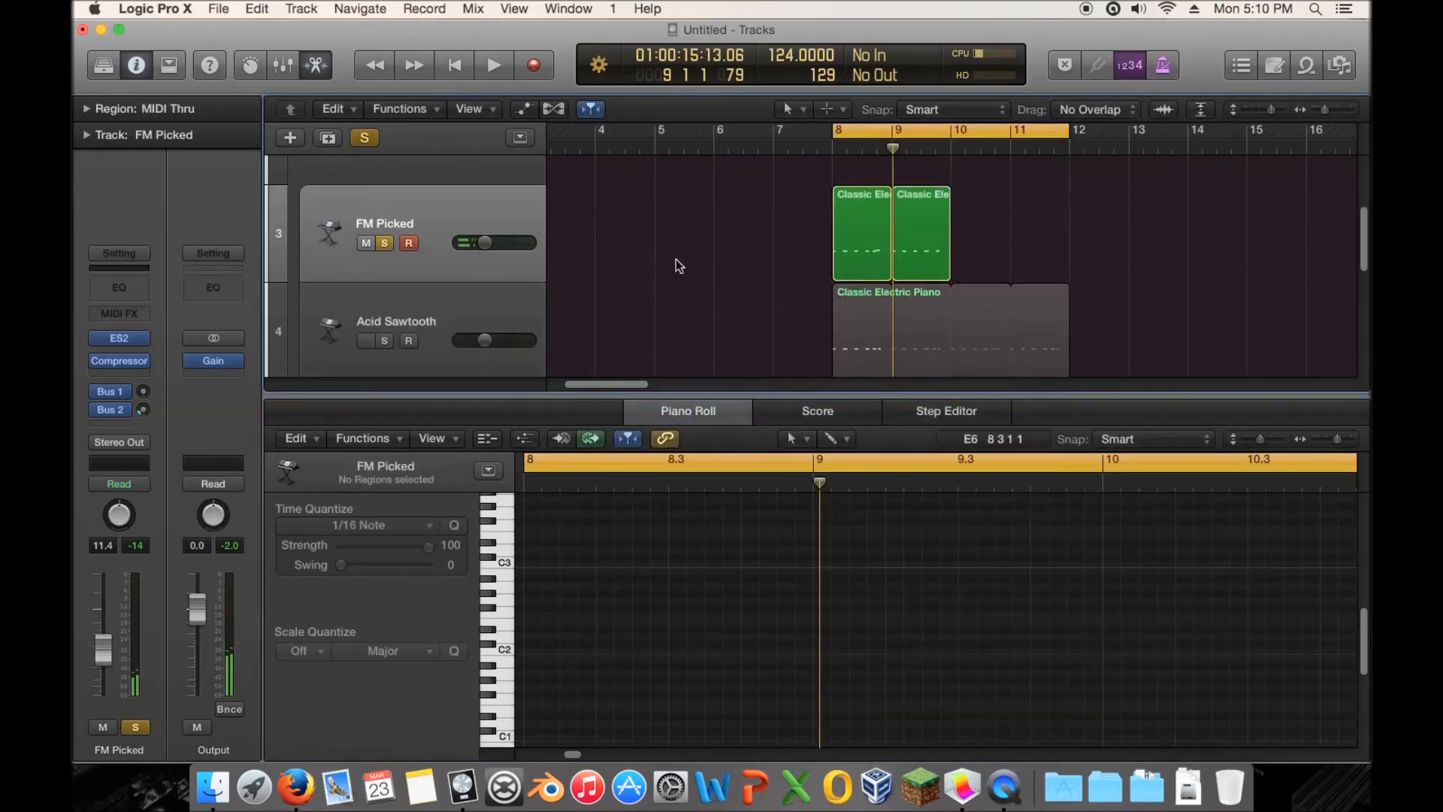
left_click(484, 224)
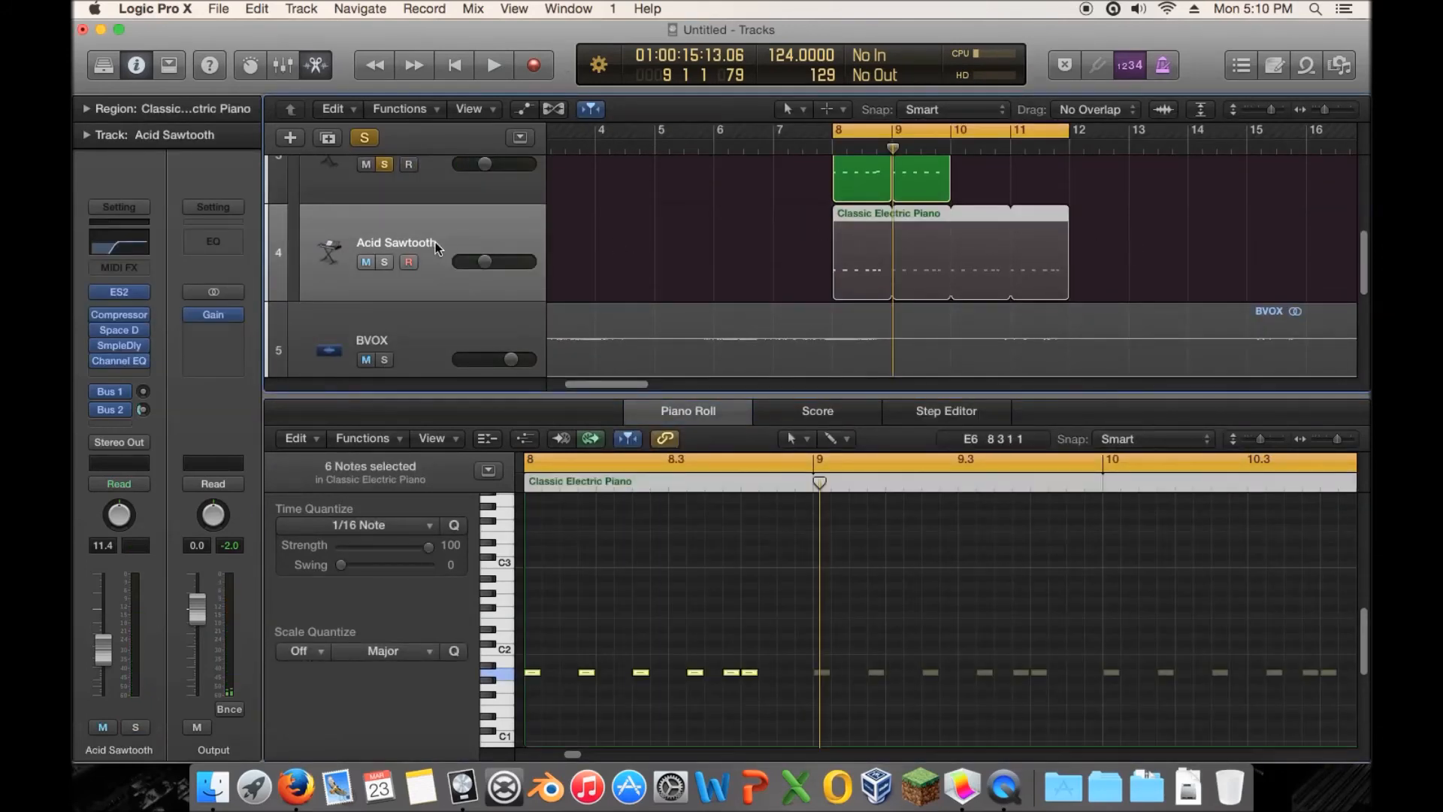
left_click(386, 167)
scroll(552, 227, "up", 3)
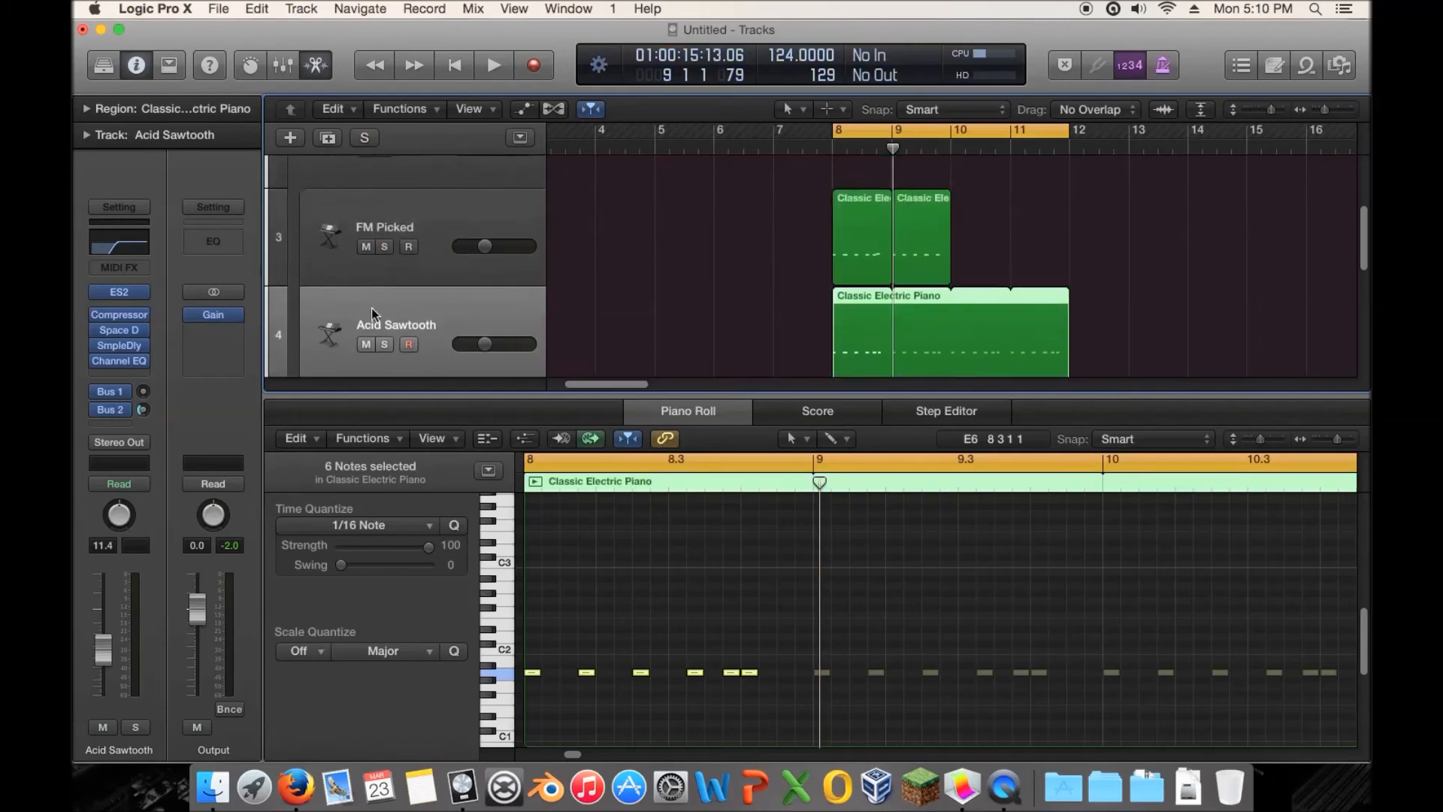
key("space")
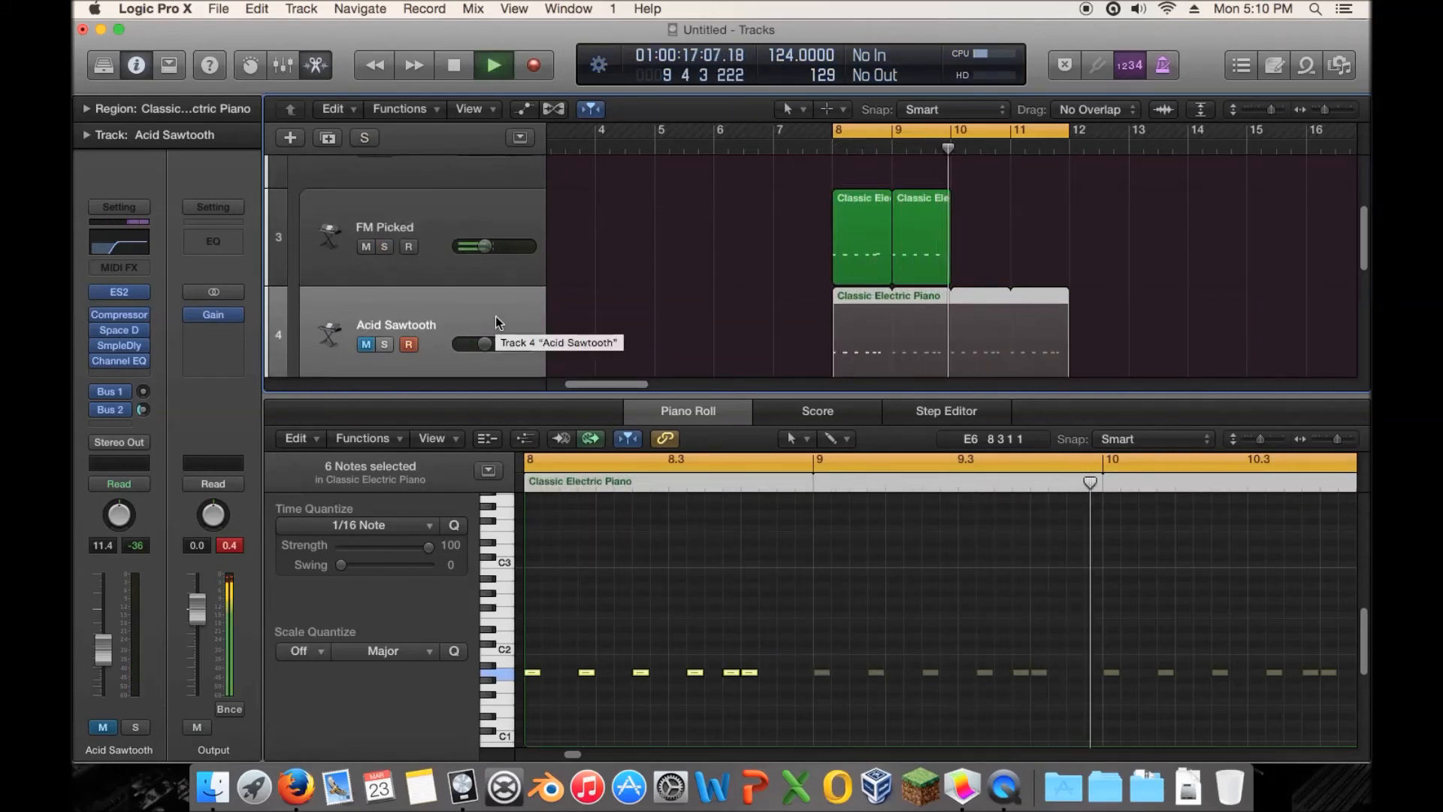
key("space")
Lengthen the last note of the FM Picked region at bar 9 to about twice its length and play it back.
left_click_drag(1049, 213, 855, 244)
left_click(1021, 256)
left_click(889, 219)
left_click(897, 228)
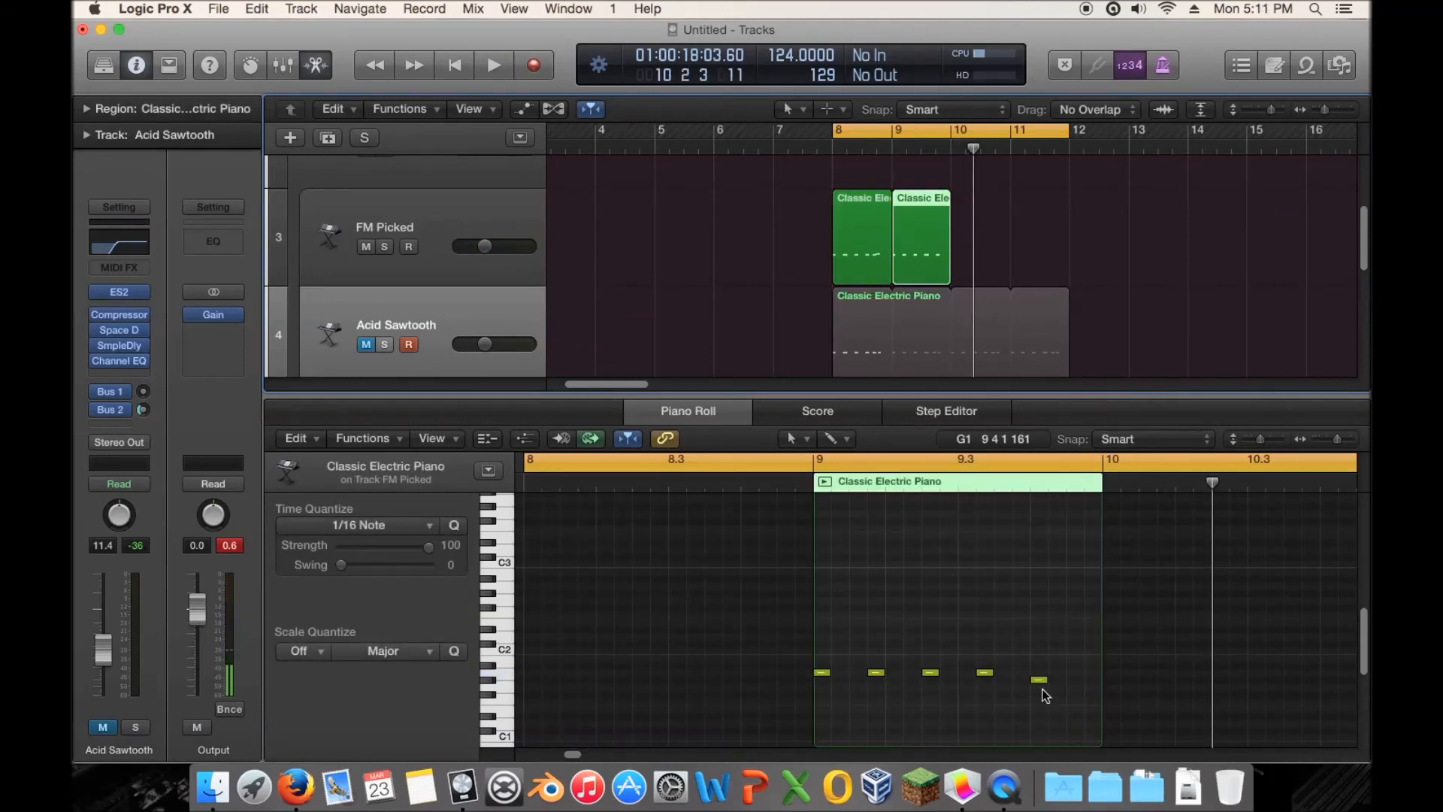
left_click_drag(1046, 680, 1064, 680)
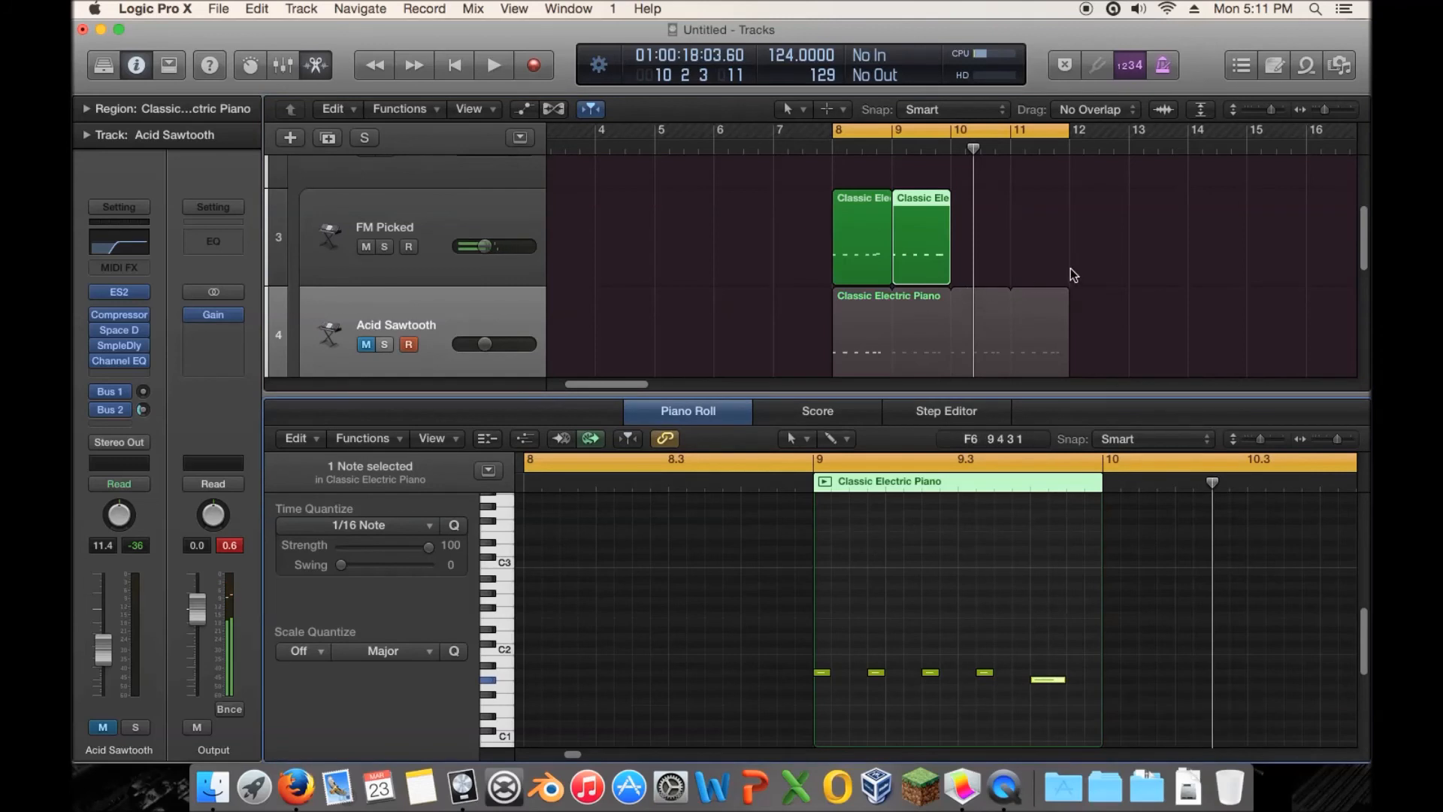
key("space")
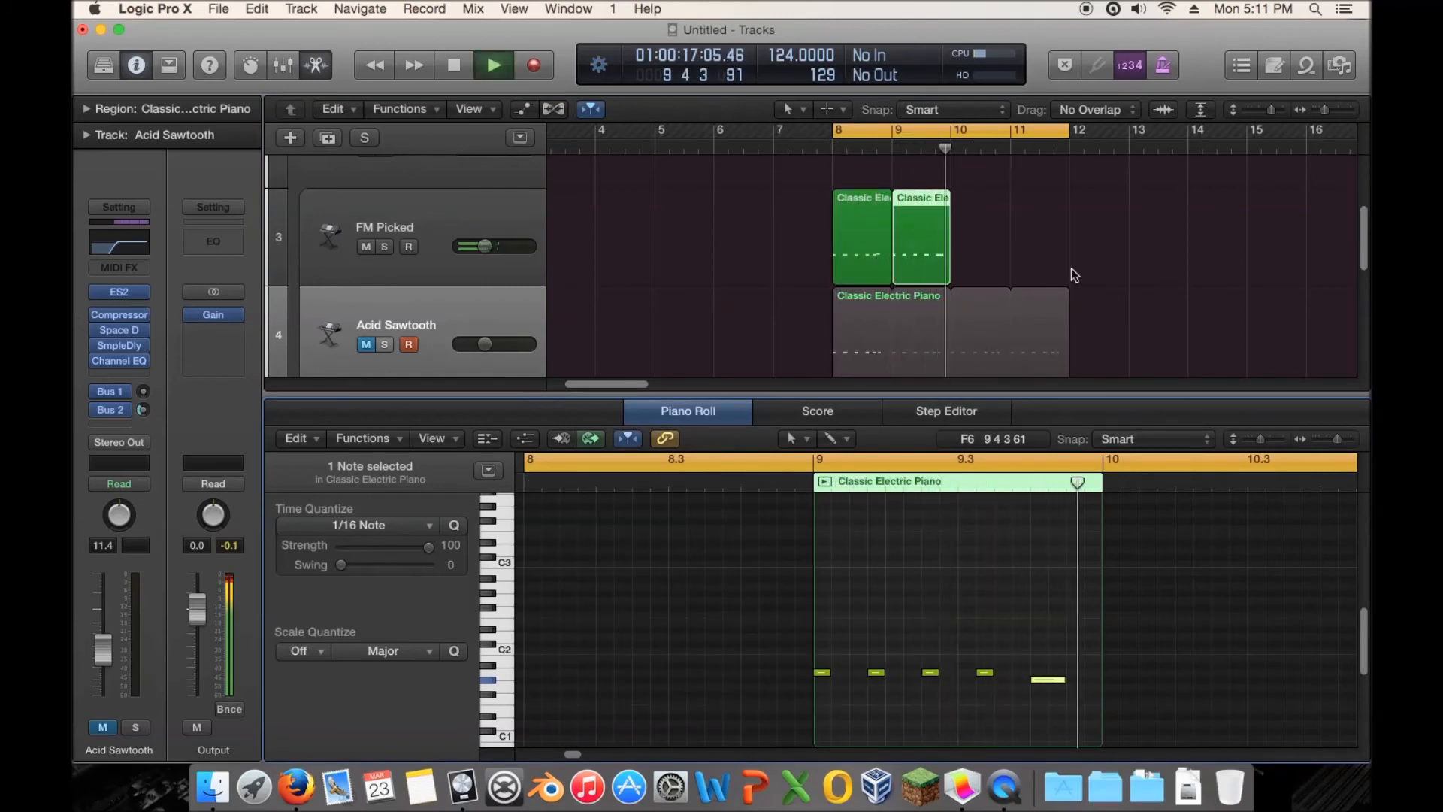
key("space")
Join the two FM Picked regions into one and loop the joined region up to bar 12.
left_click(872, 239, "shift")
right_click(881, 240)
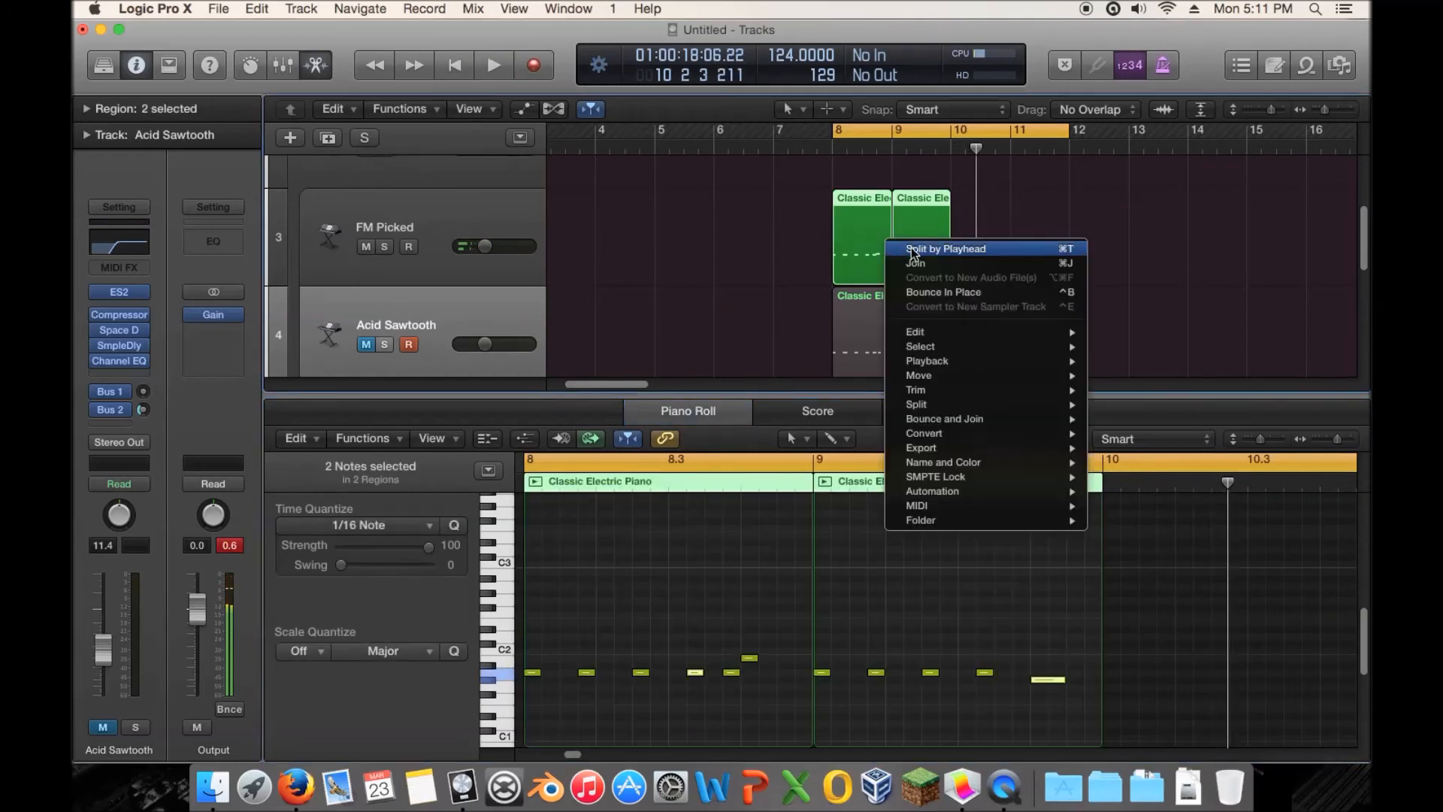
left_click(917, 266)
left_click_drag(953, 194, 1070, 196)
Replace the Acid Sawtooth region with a copy of the joined FM Picked region and unmute the Acid Sawtooth track.
key("Delete")
left_click_drag(861, 233, 857, 321)
left_click(365, 345)
Play both synth layers together with the other tracks, close the Piano Roll, and stop playback with no region selected.
key("space")
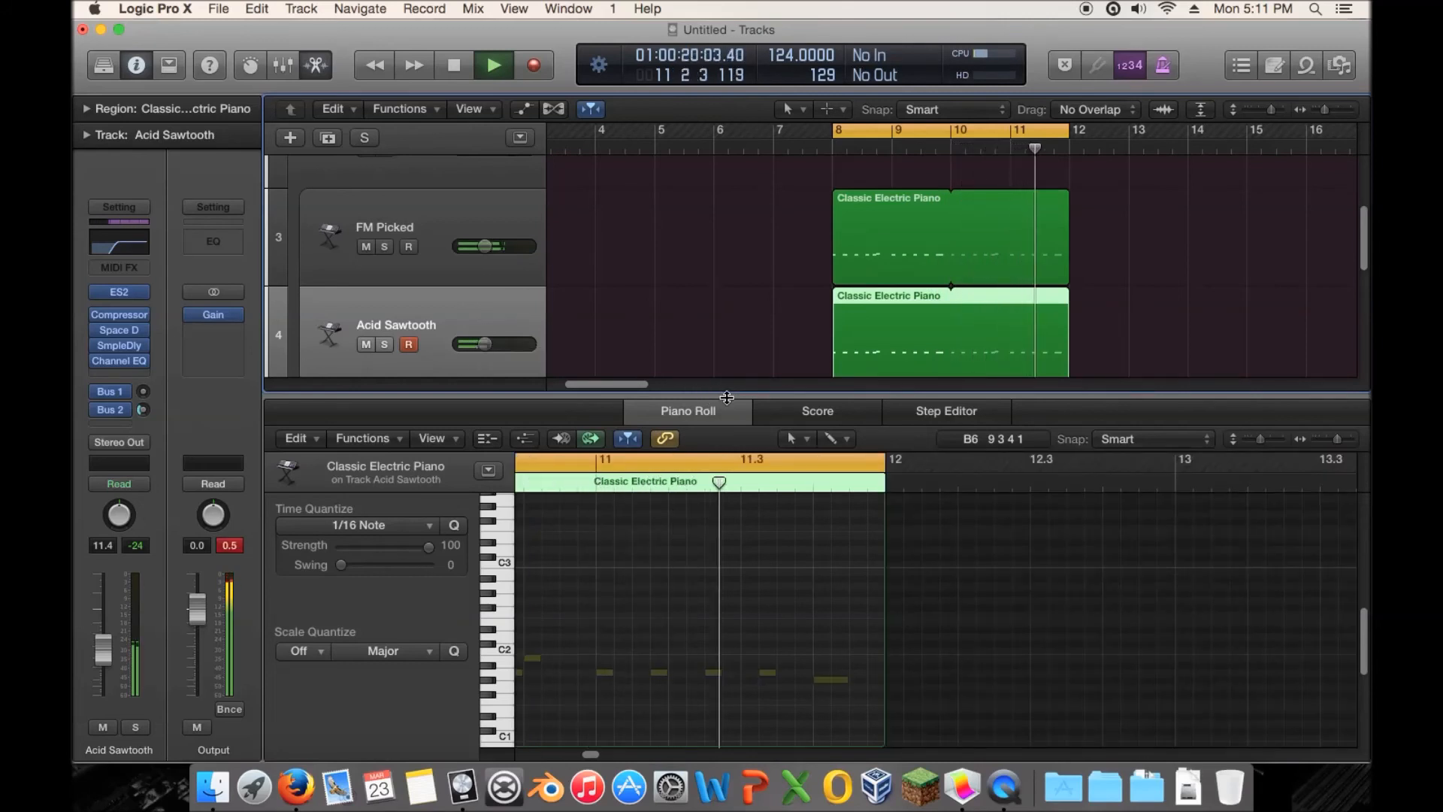
key("e")
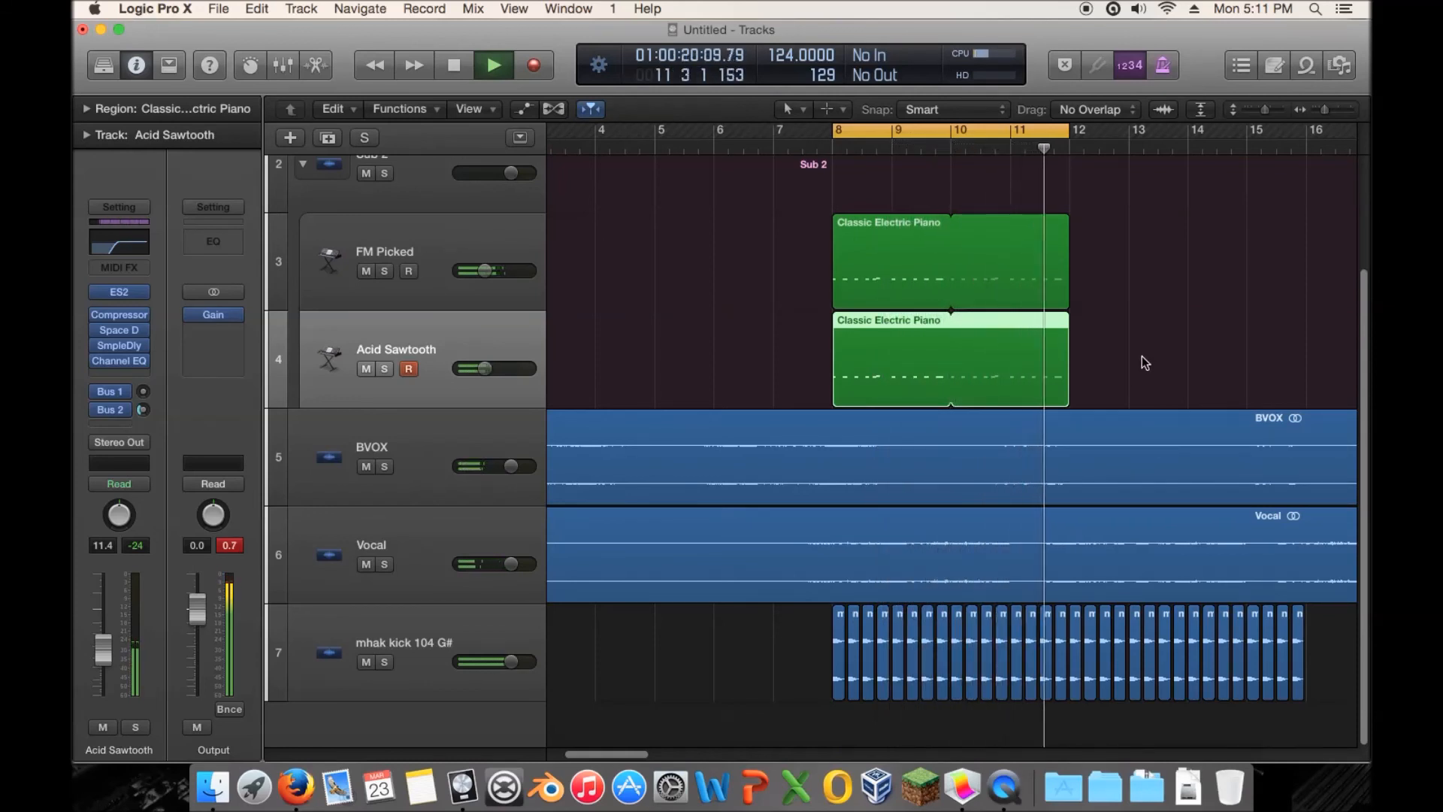
key("space")
left_click(1135, 331)
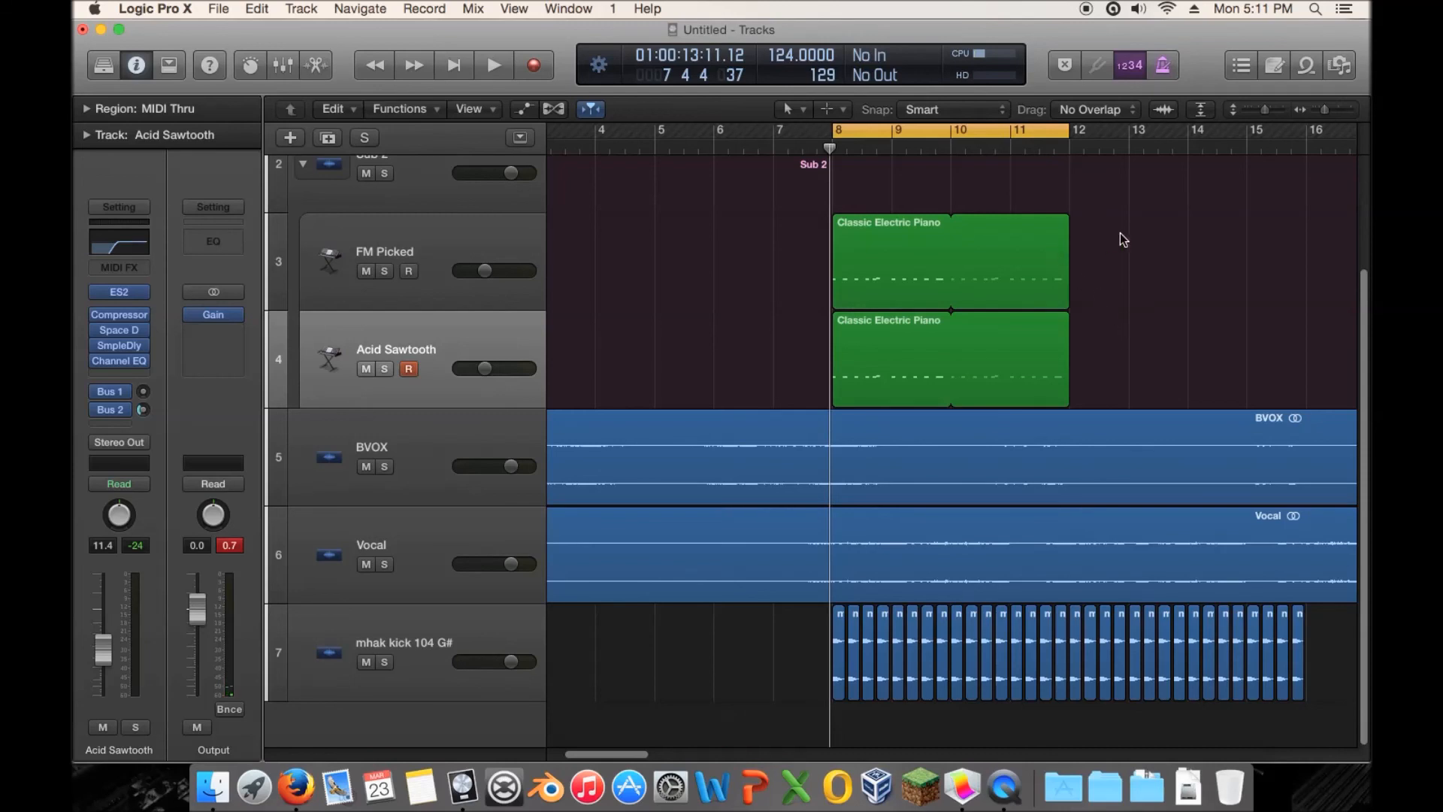
Collapse the Sub 2 track stack and show more bars of the arrangement.
scroll(1093, 308, "up", 3)
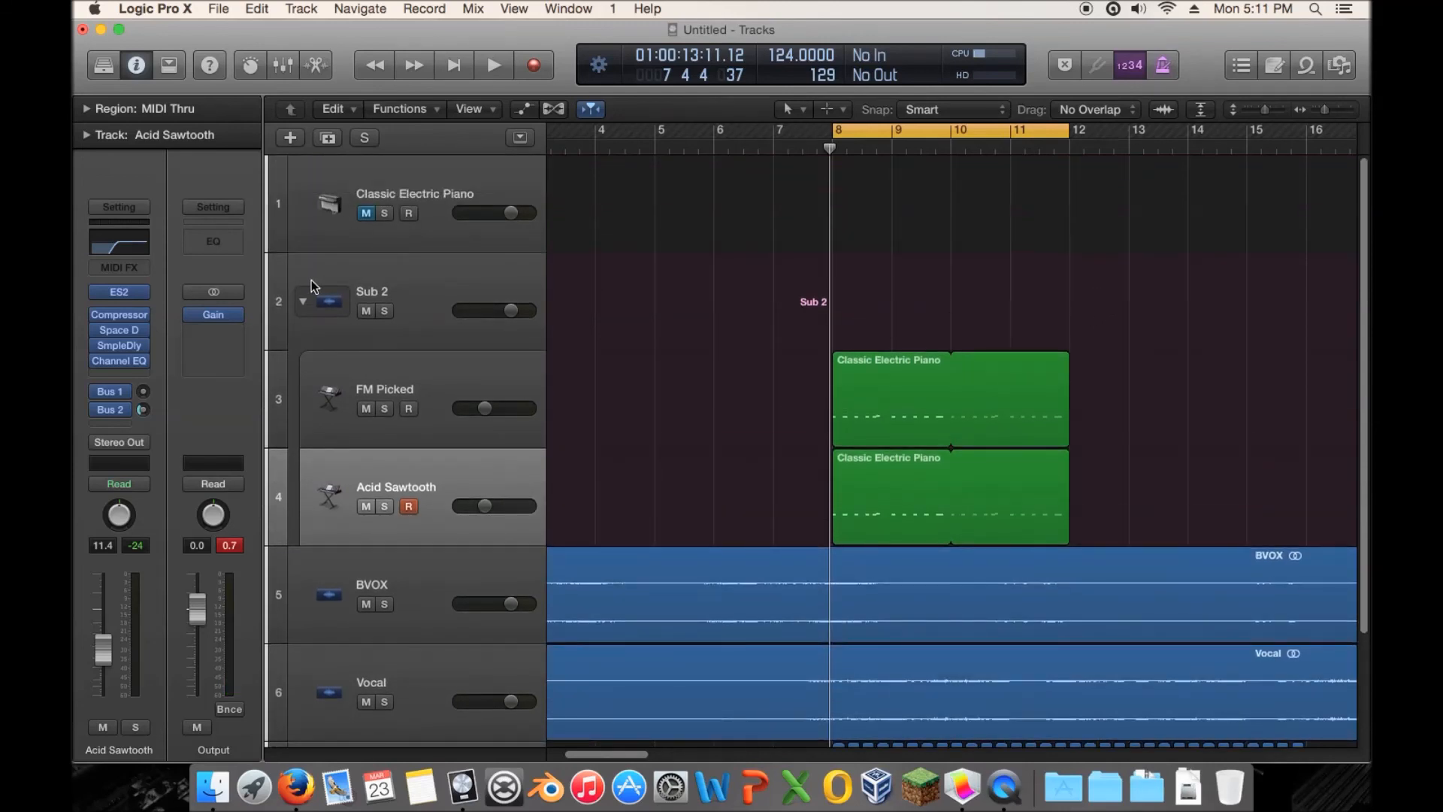
left_click(303, 301)
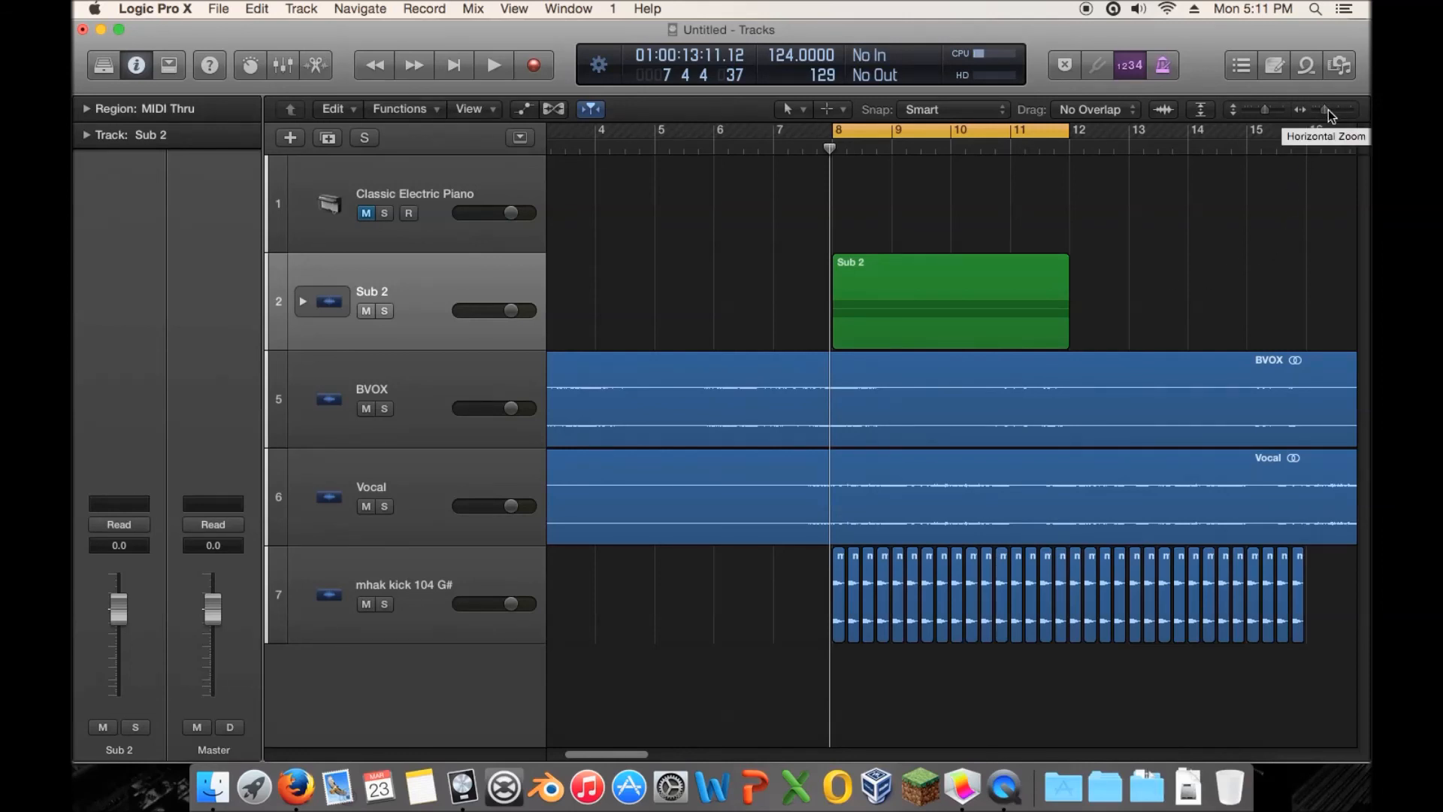
left_click_drag(1328, 110, 1323, 110)
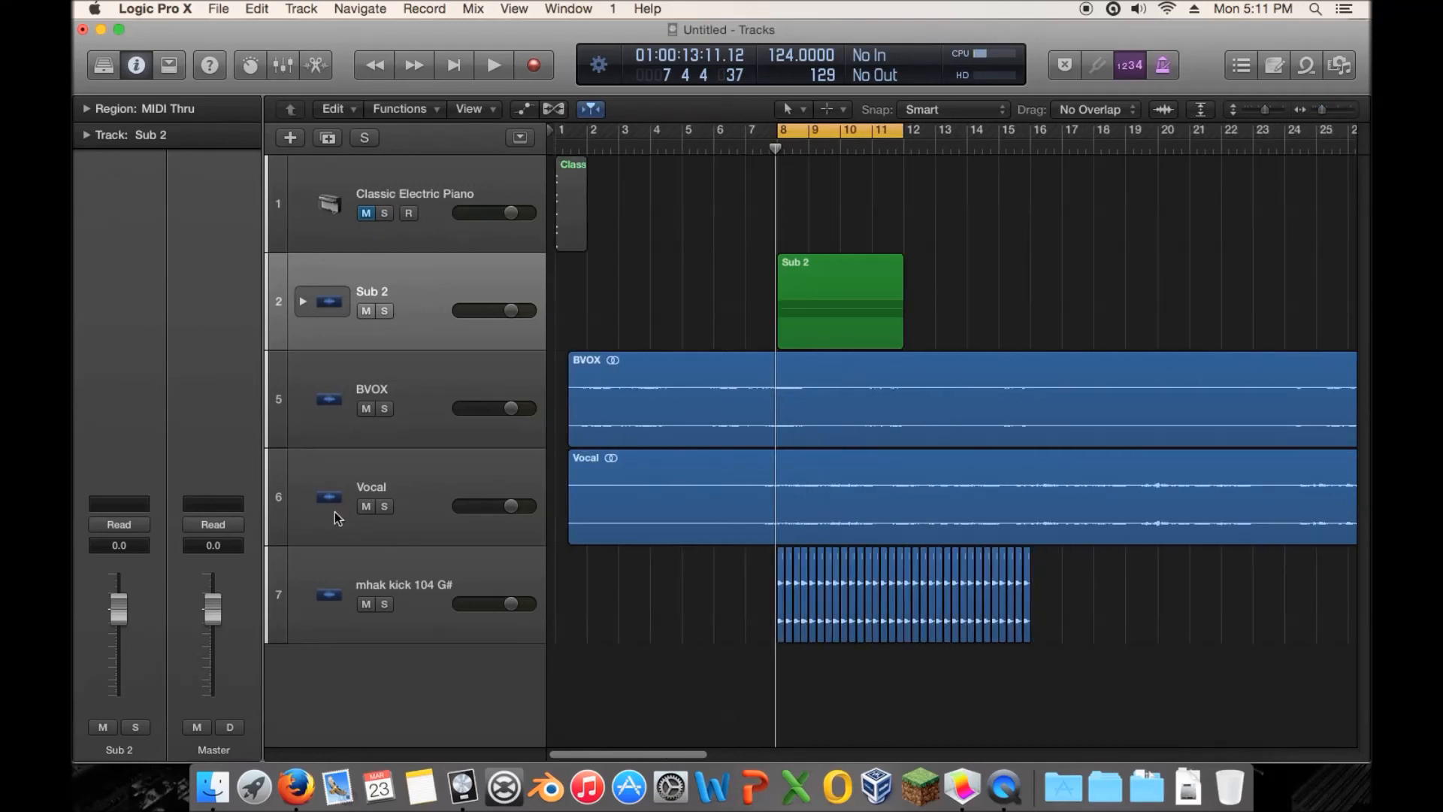
Solo the Vocal track, compare it with Space D and the Bus 10 send bypassed and active, and unsolo it.
left_click(388, 509)
key("space")
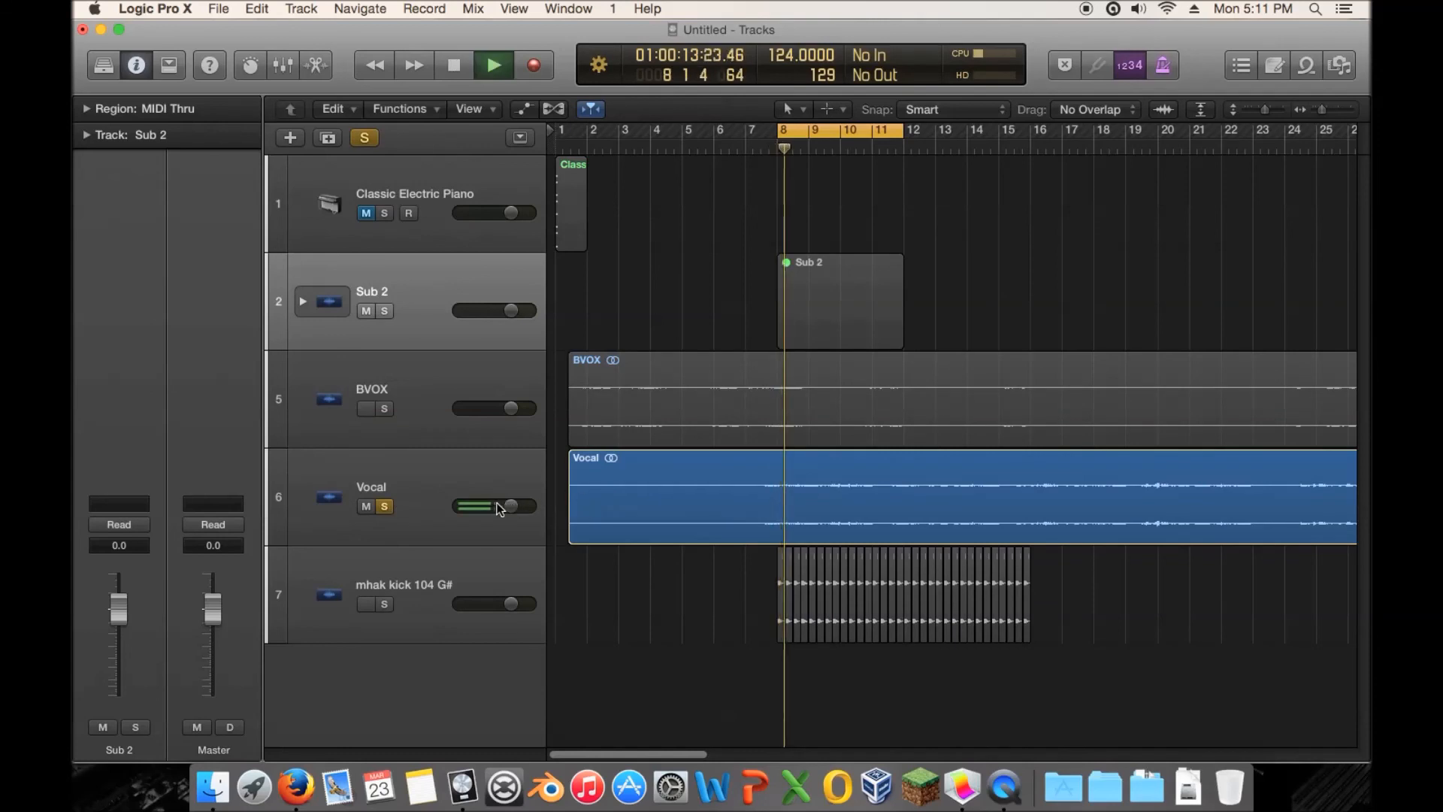
left_click(444, 486)
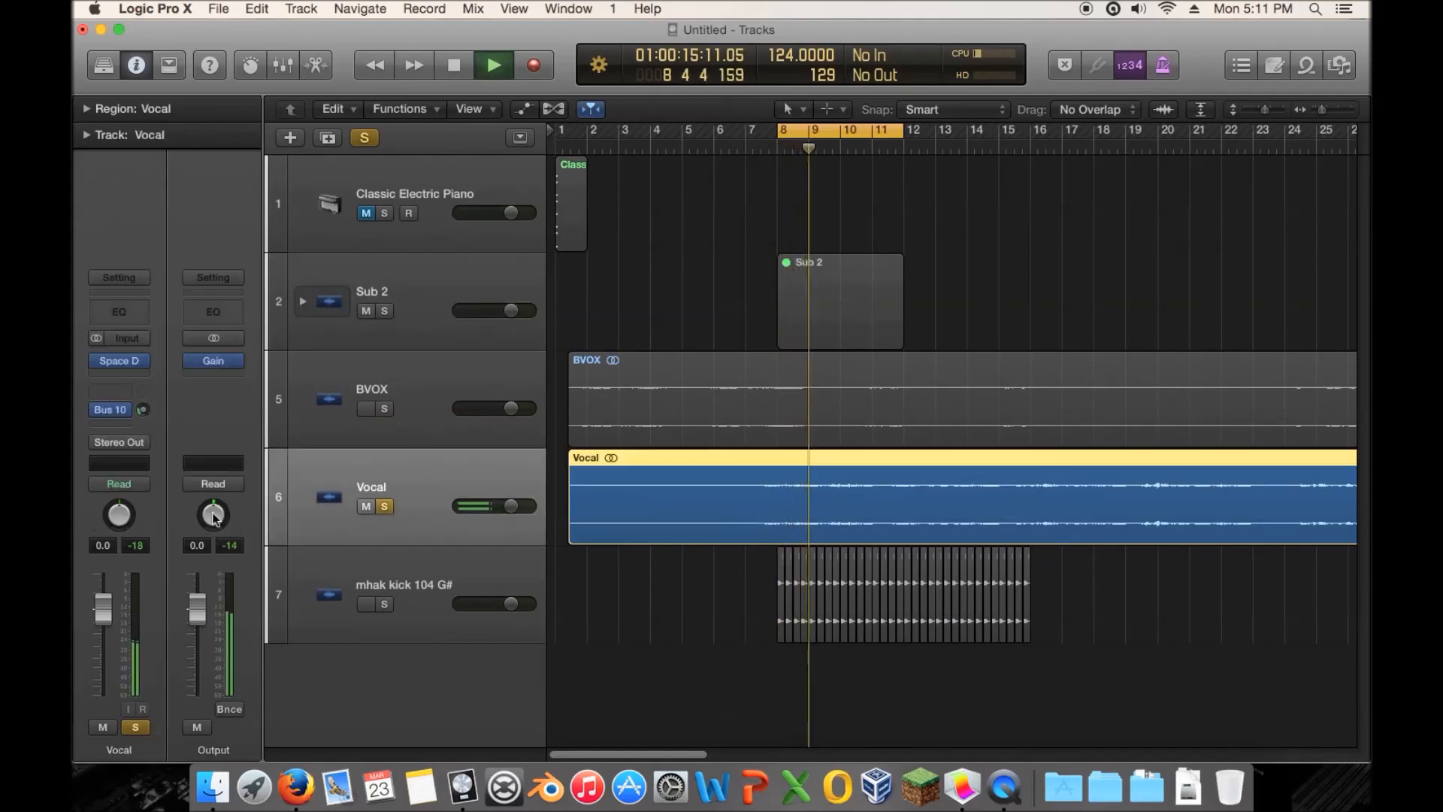
left_click(97, 367)
left_click(96, 409)
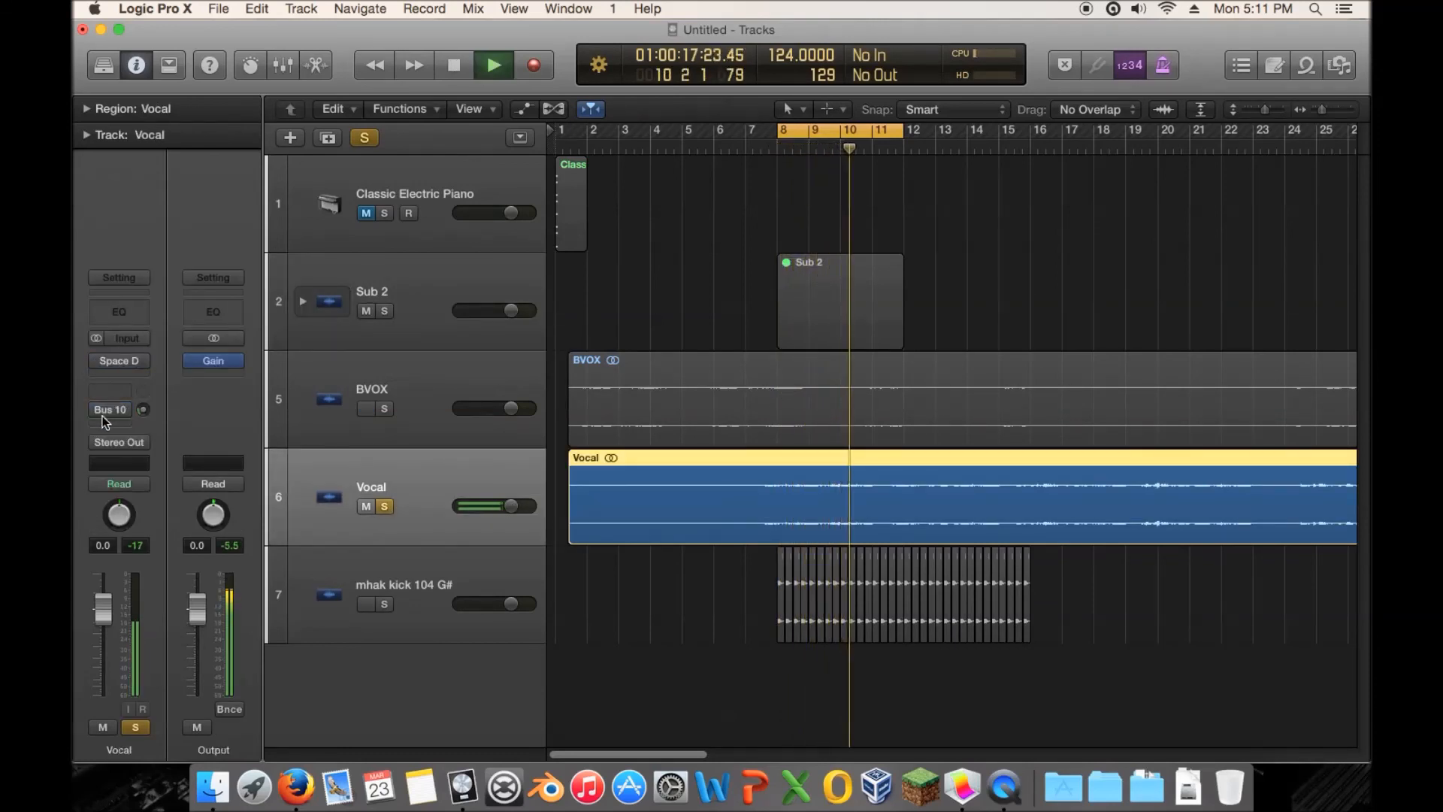
left_click(103, 411)
left_click(96, 361)
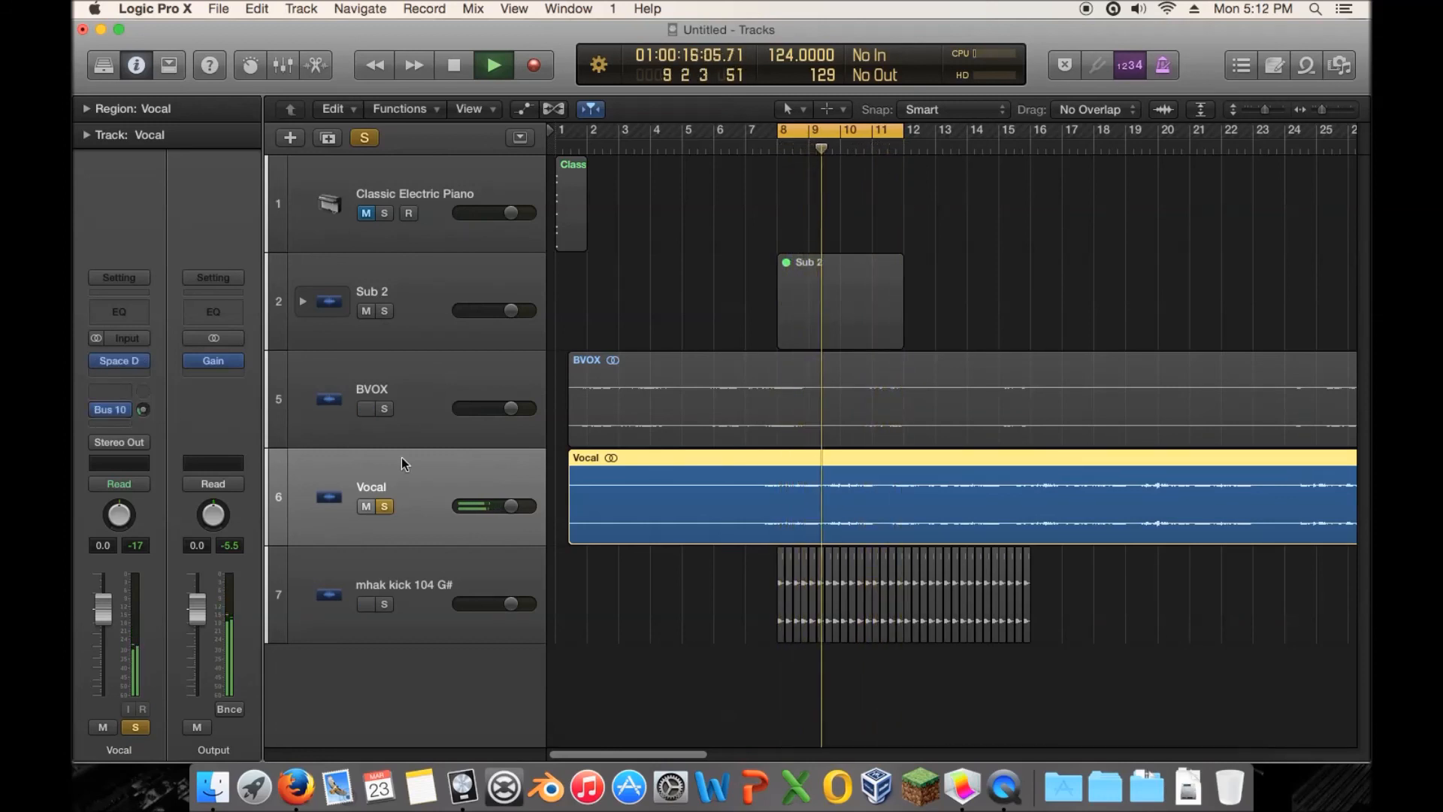
left_click(384, 507)
key("space")
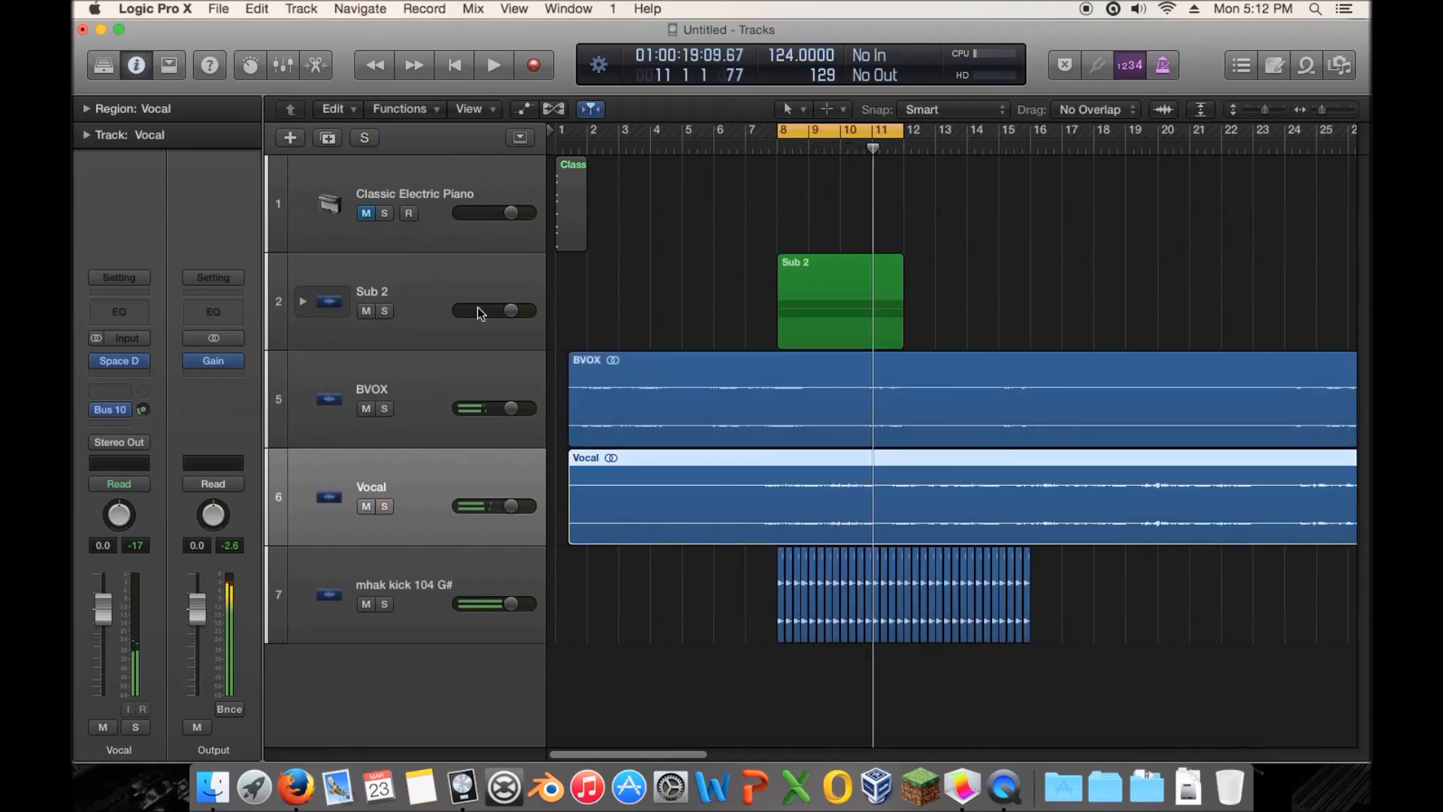
Select the Sub 2 stack with its regions and expand it to show the FM Picked and Acid Sawtooth tracks.
left_click(400, 313)
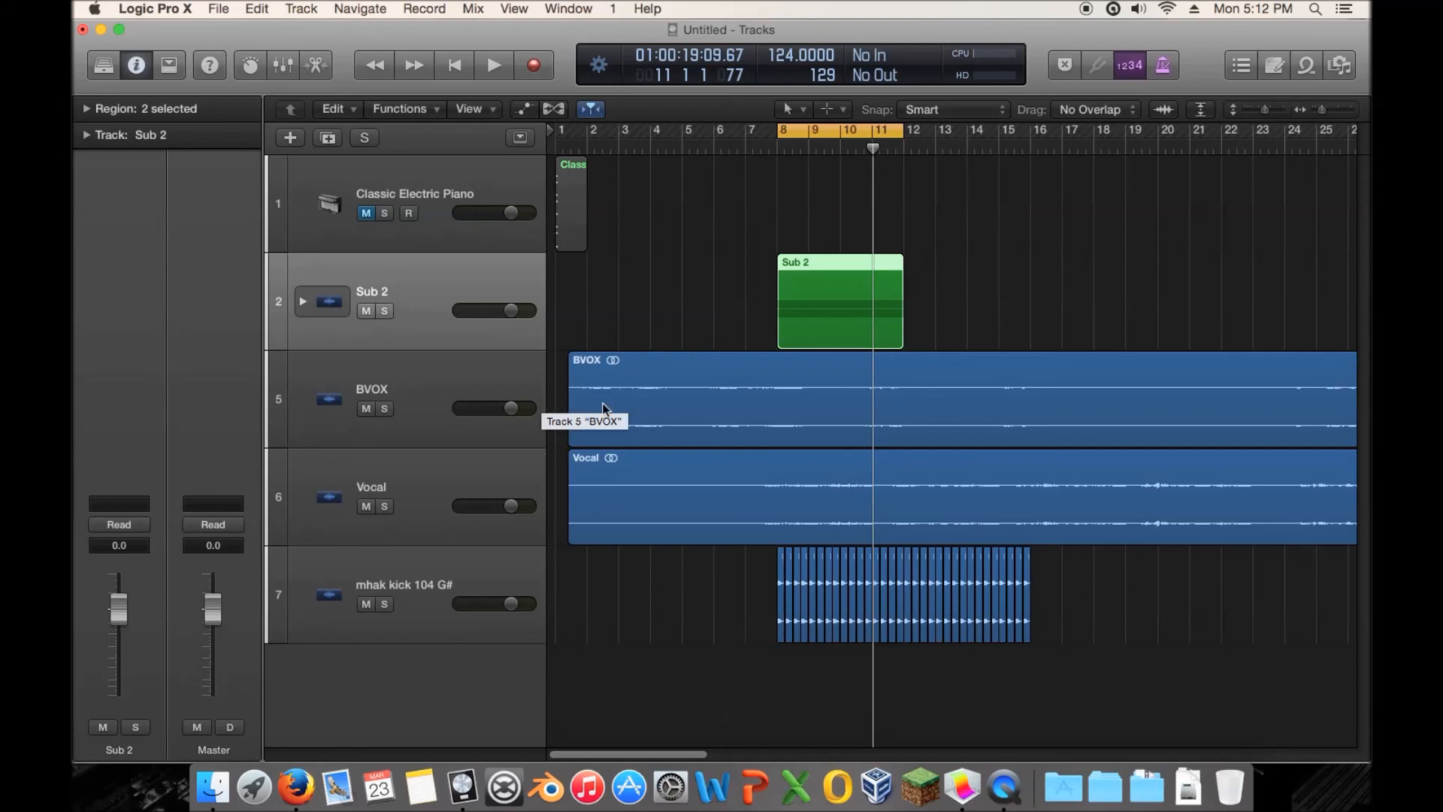
left_click_drag(1103, 232, 709, 282)
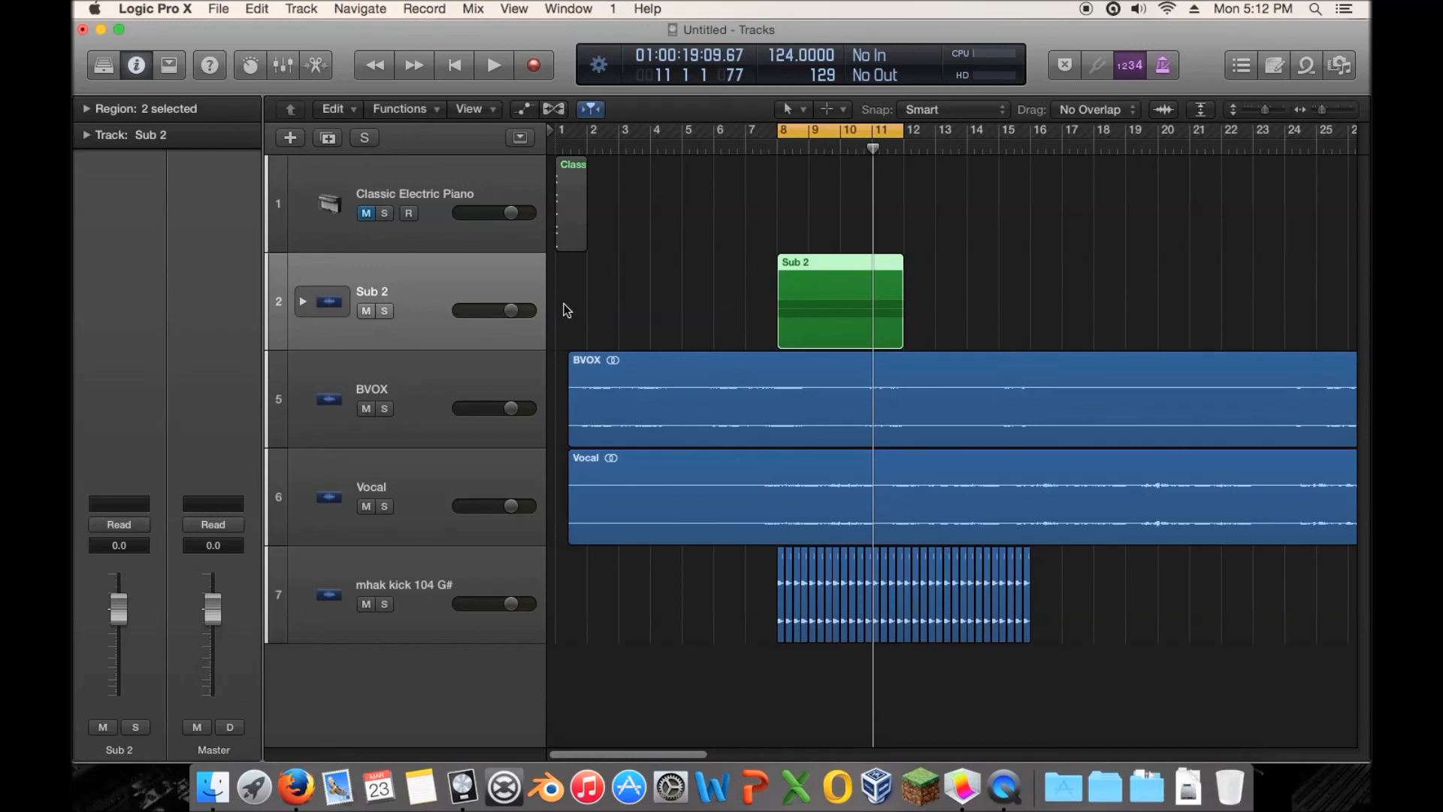
left_click(300, 302)
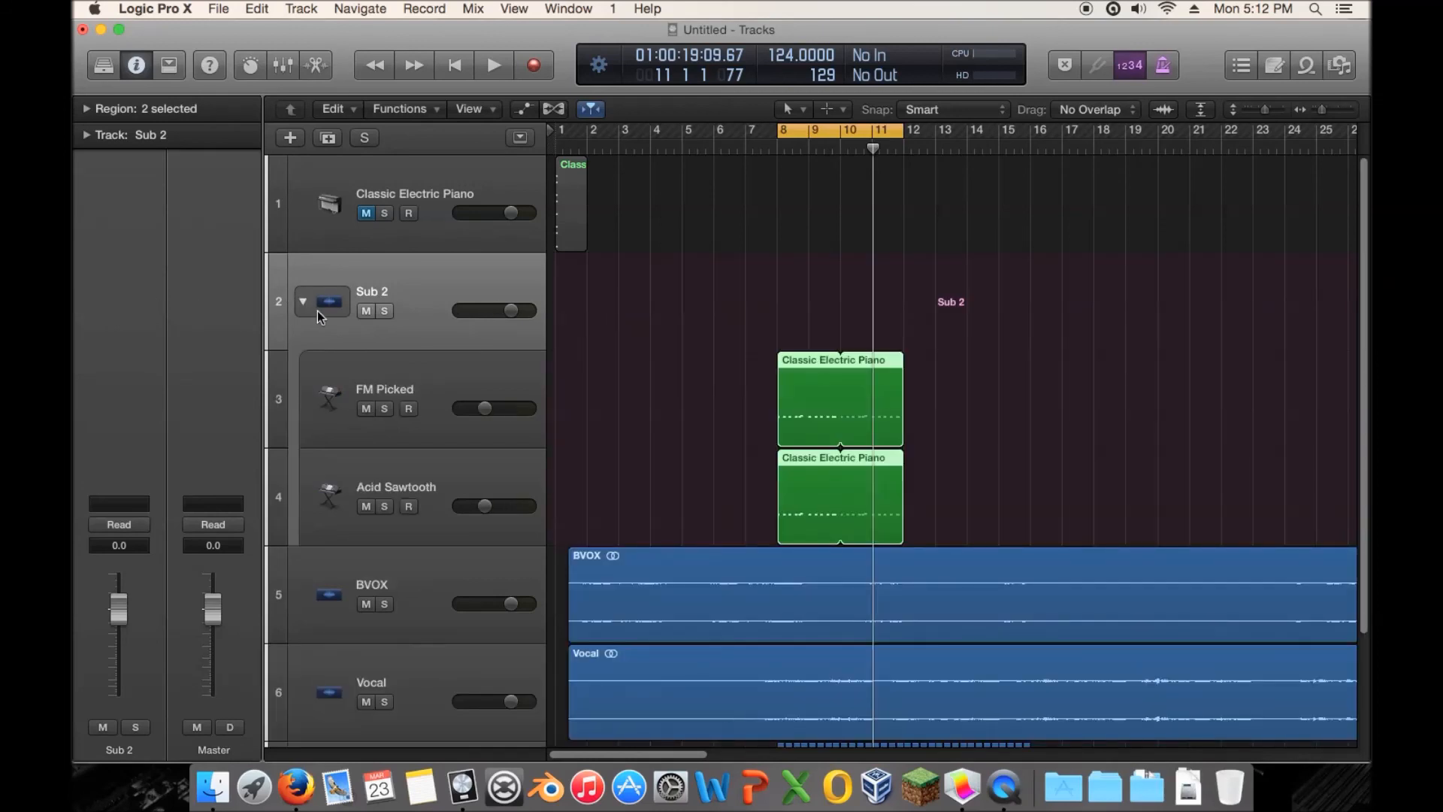